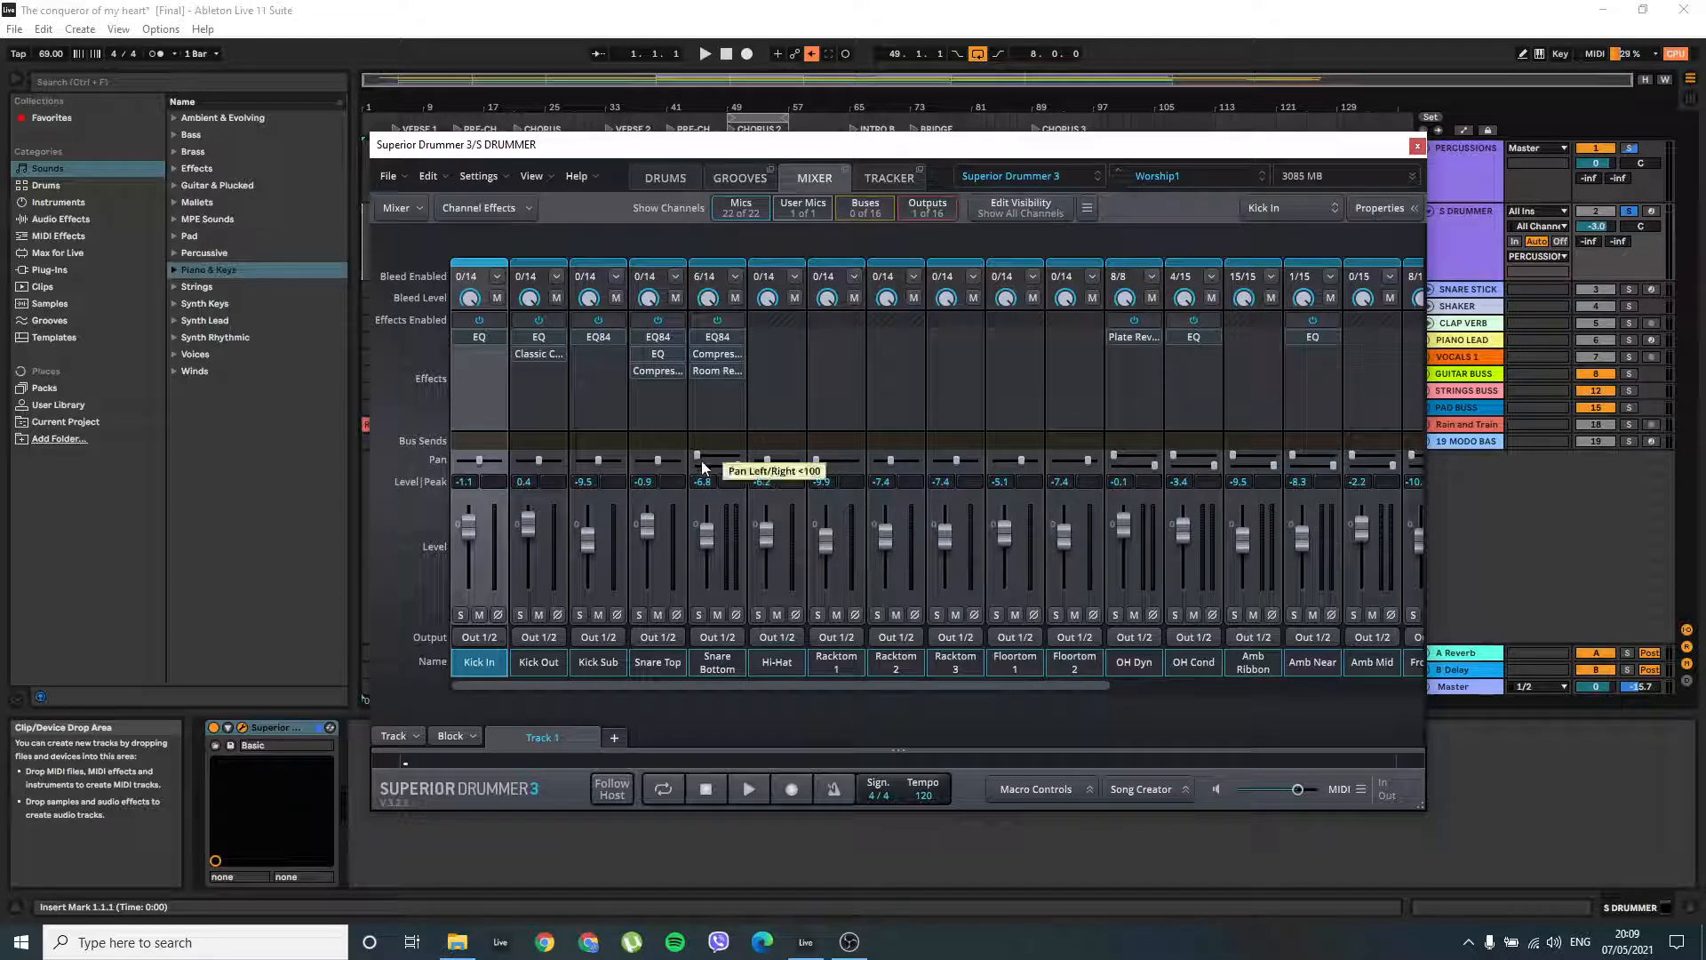
Review the mixer's channel strips from the kick mics to the output, checking the pan positions of the rack toms and floor toms
{"action": "left_click_drag", "start_coordinate": [770, 686], "coordinate": [1005, 721]}
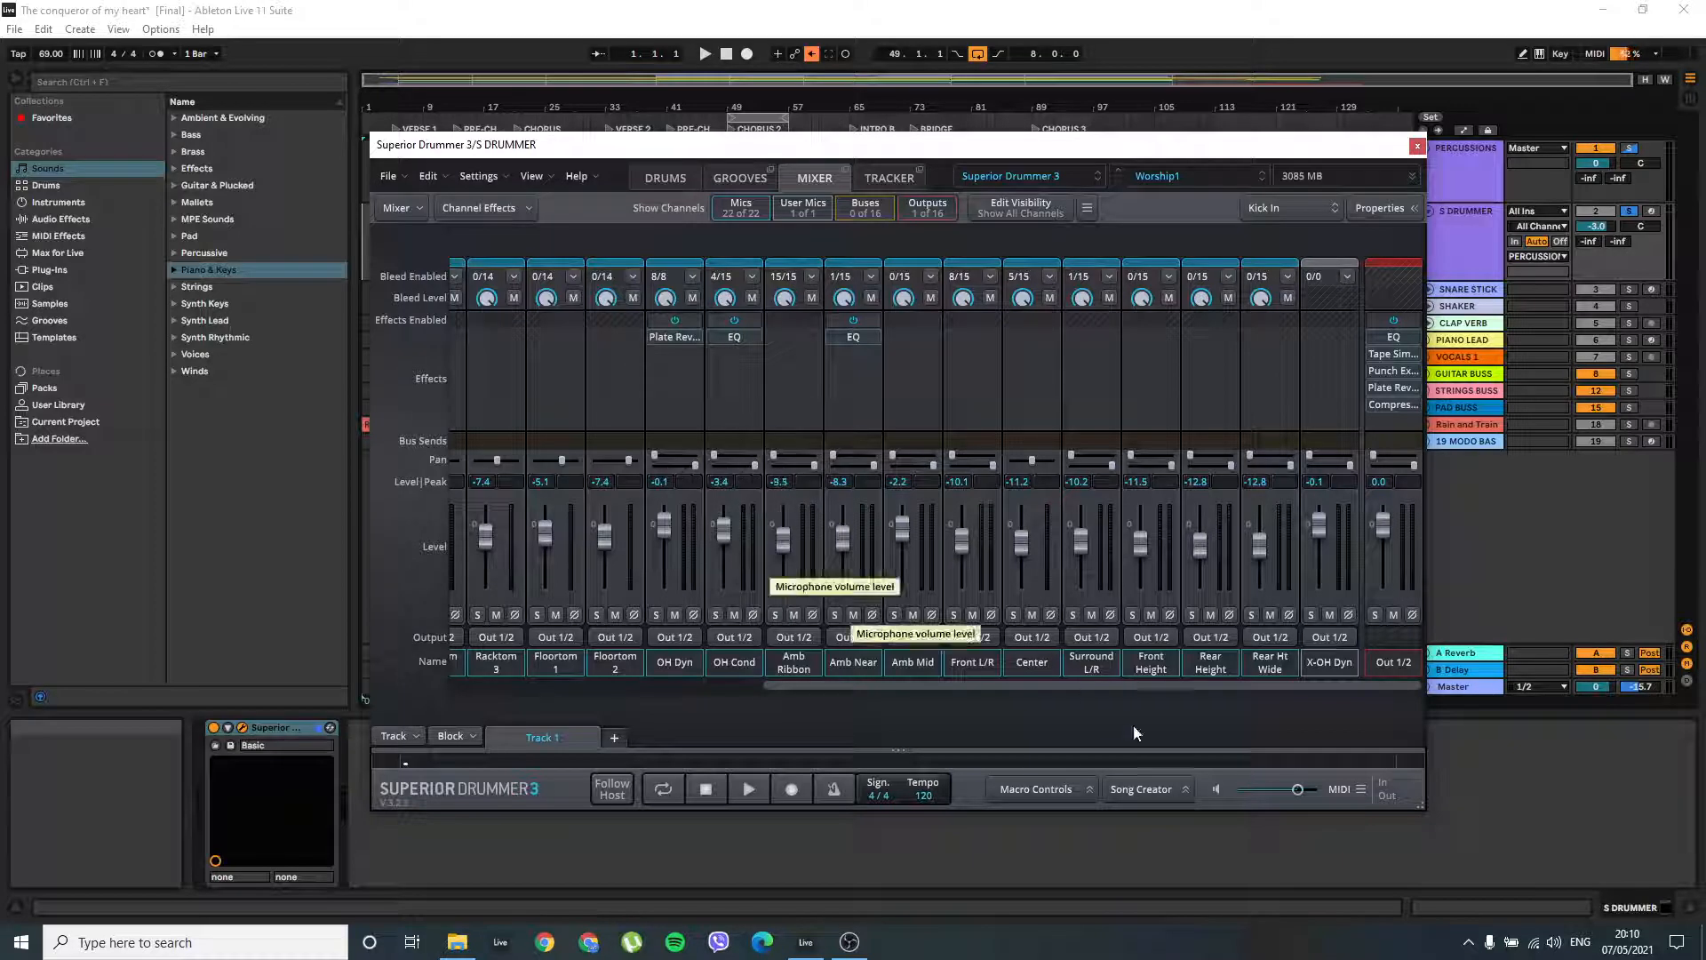
{"action": "left_click_drag", "start_coordinate": [1049, 686], "coordinate": [562, 718]}
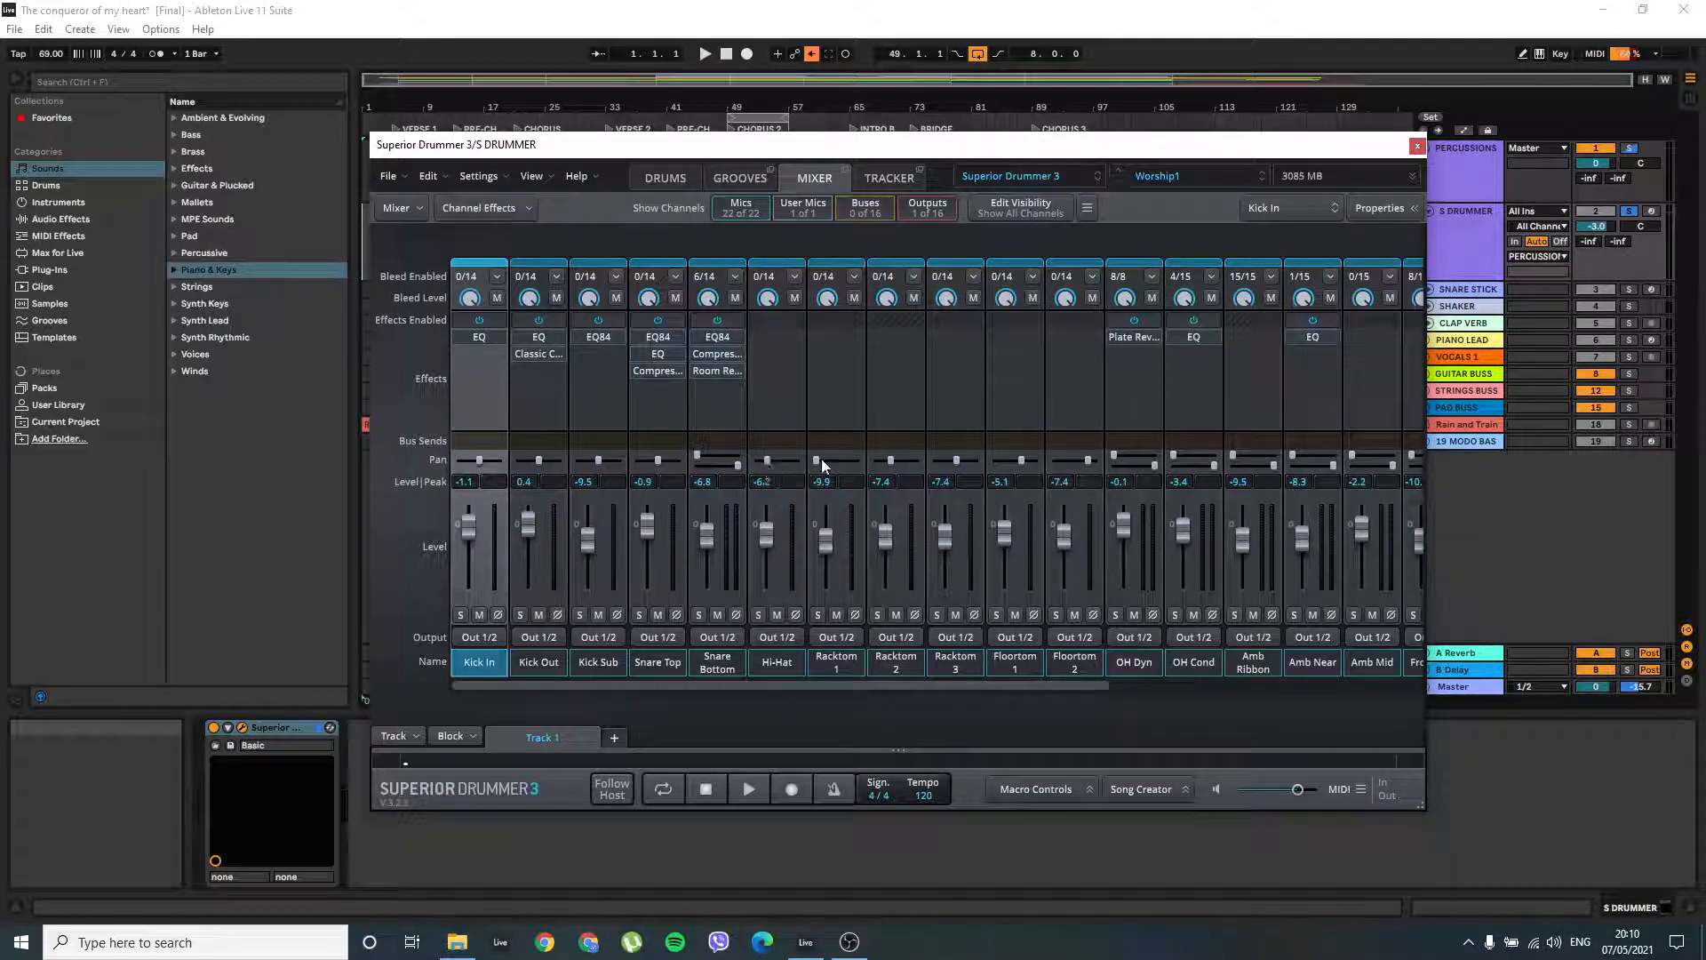
{"action": "mouse_move", "coordinate": [822, 461]}
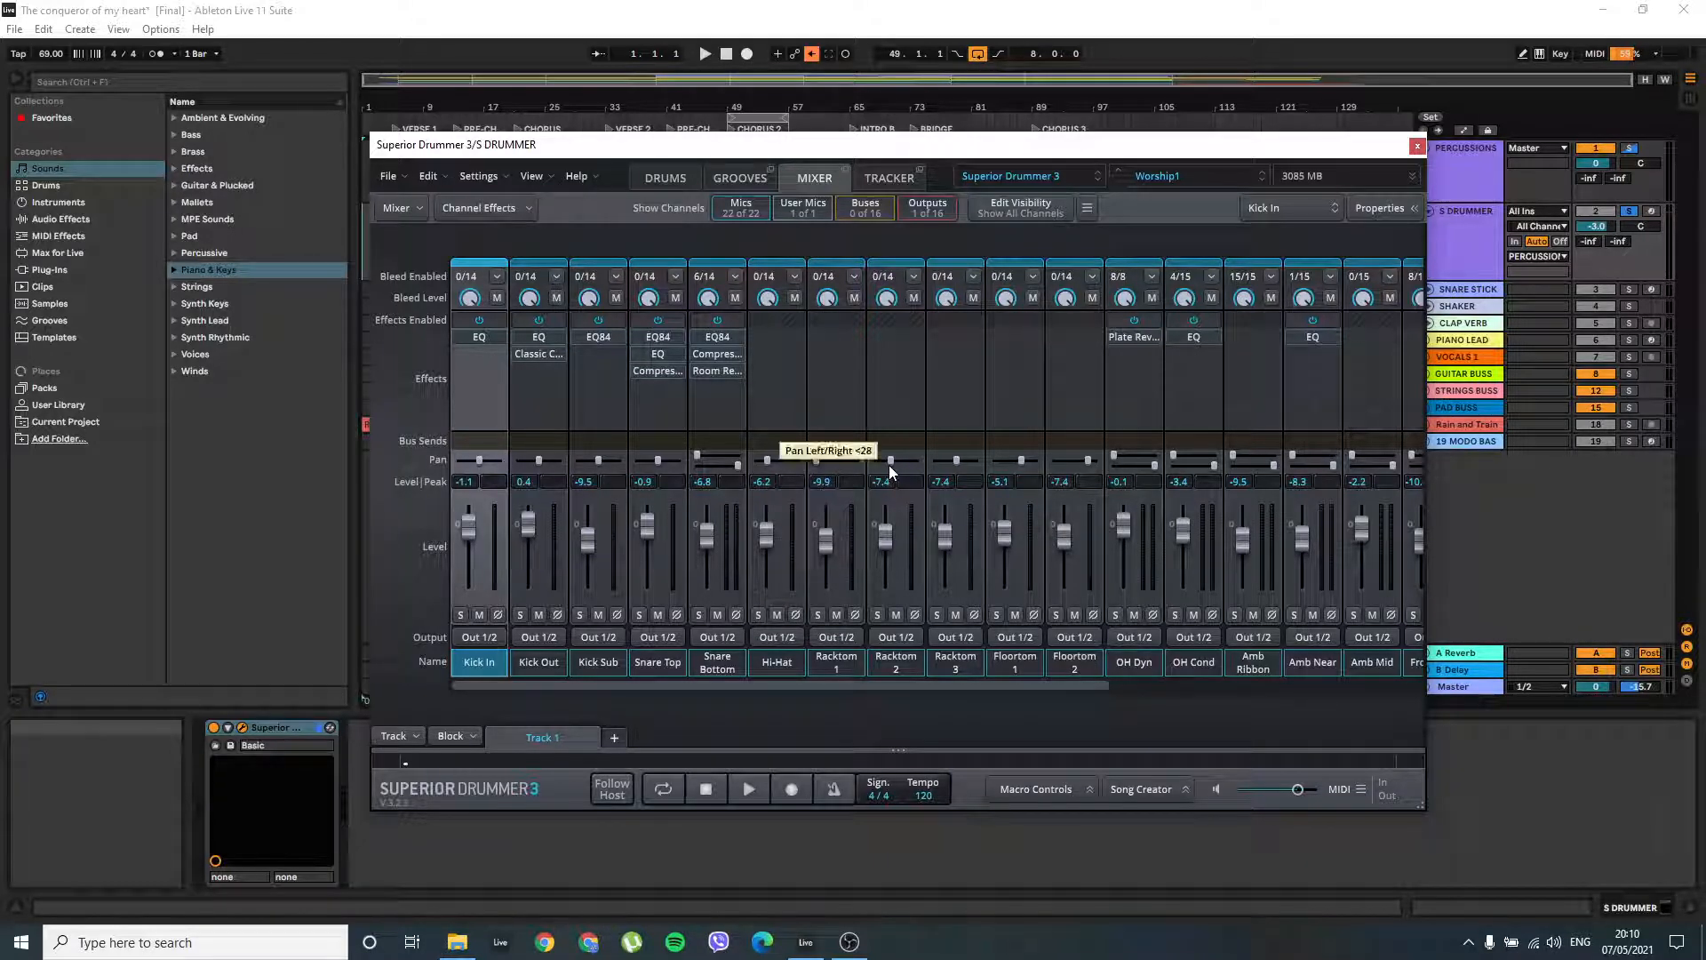
{"action": "mouse_move", "coordinate": [962, 469]}
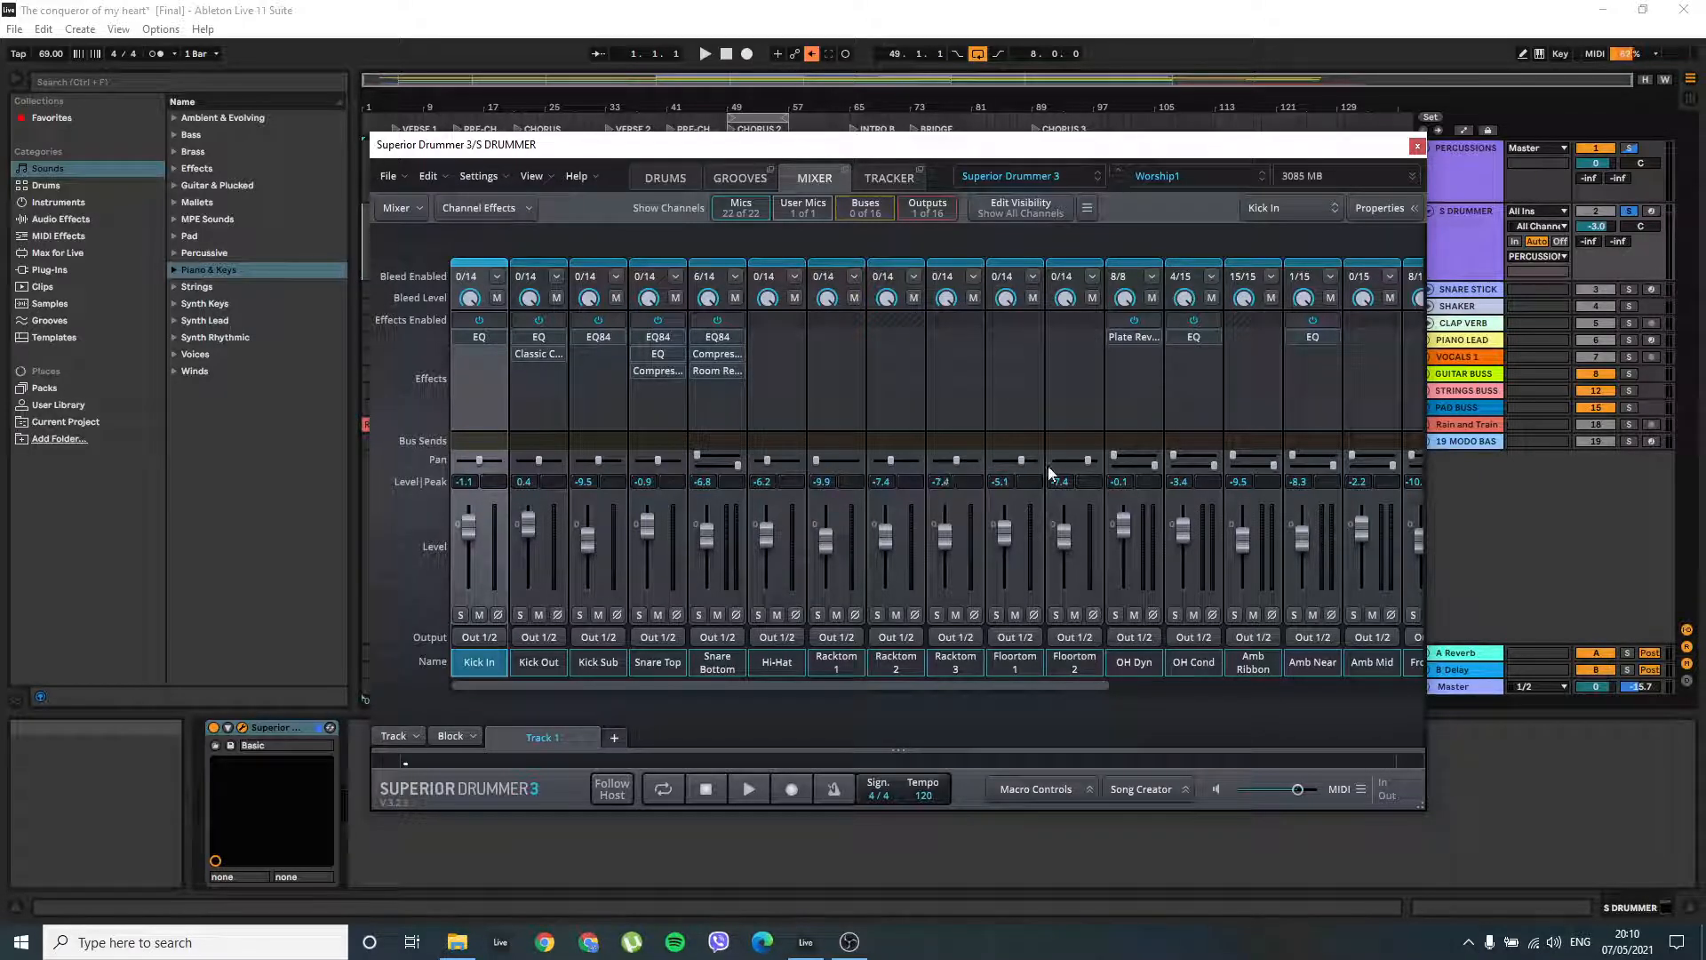
{"action": "left_click", "coordinate": [1035, 658]}
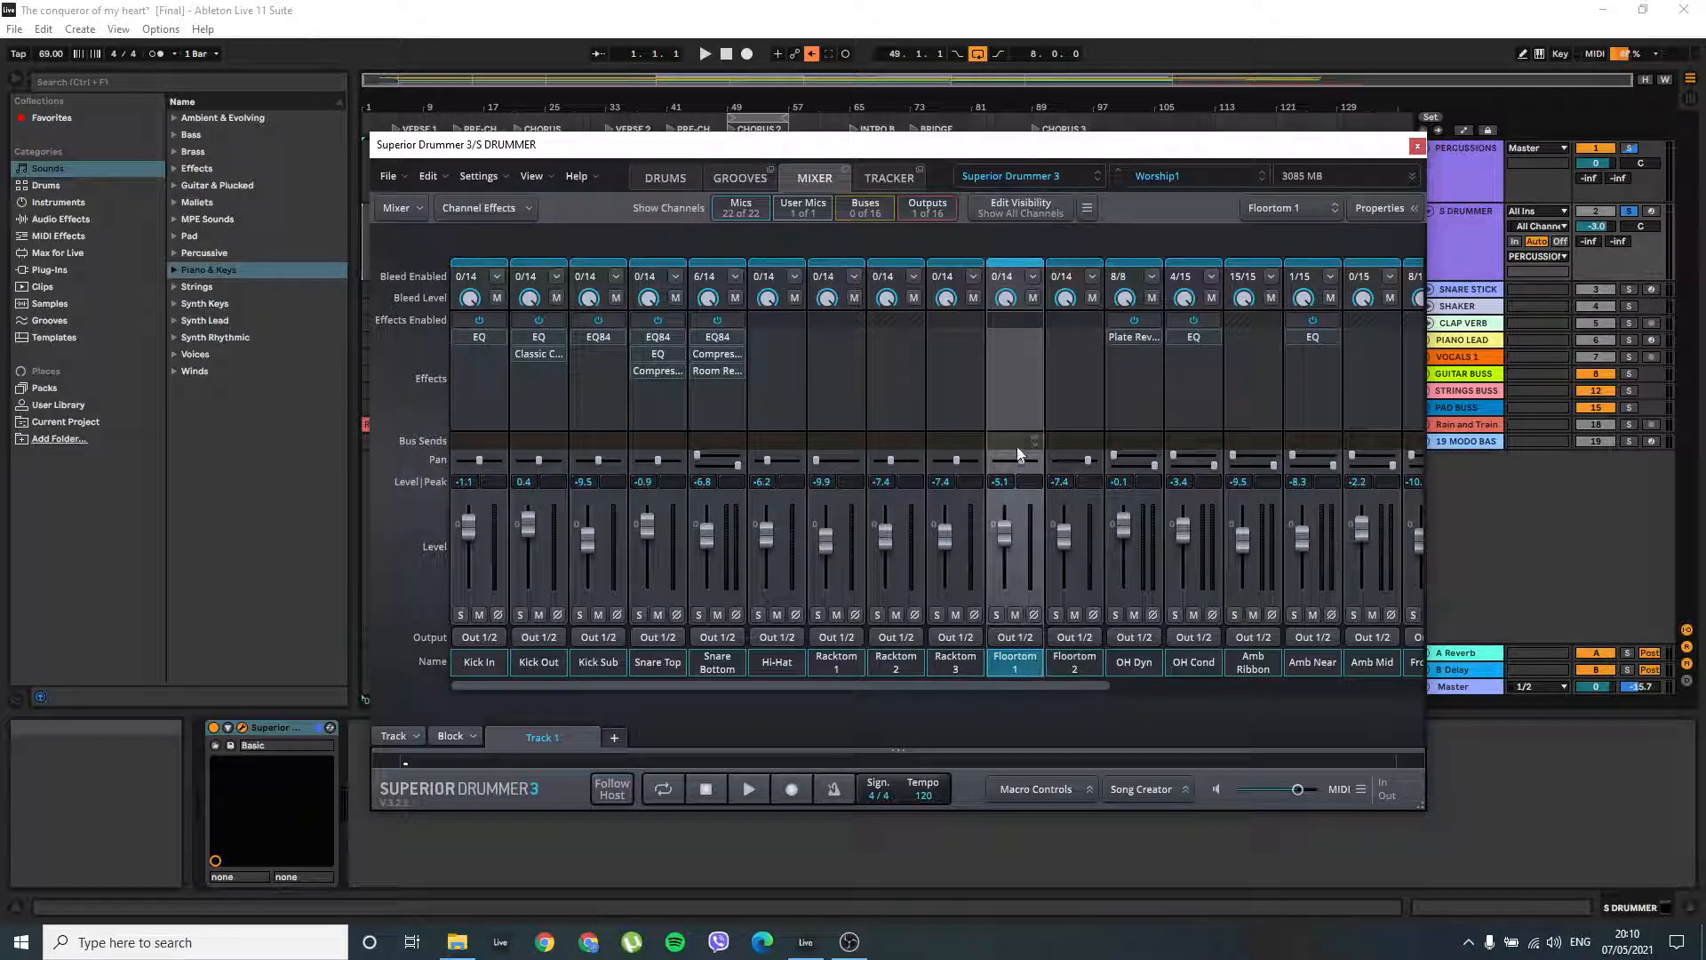
{"action": "left_click", "coordinate": [1068, 676]}
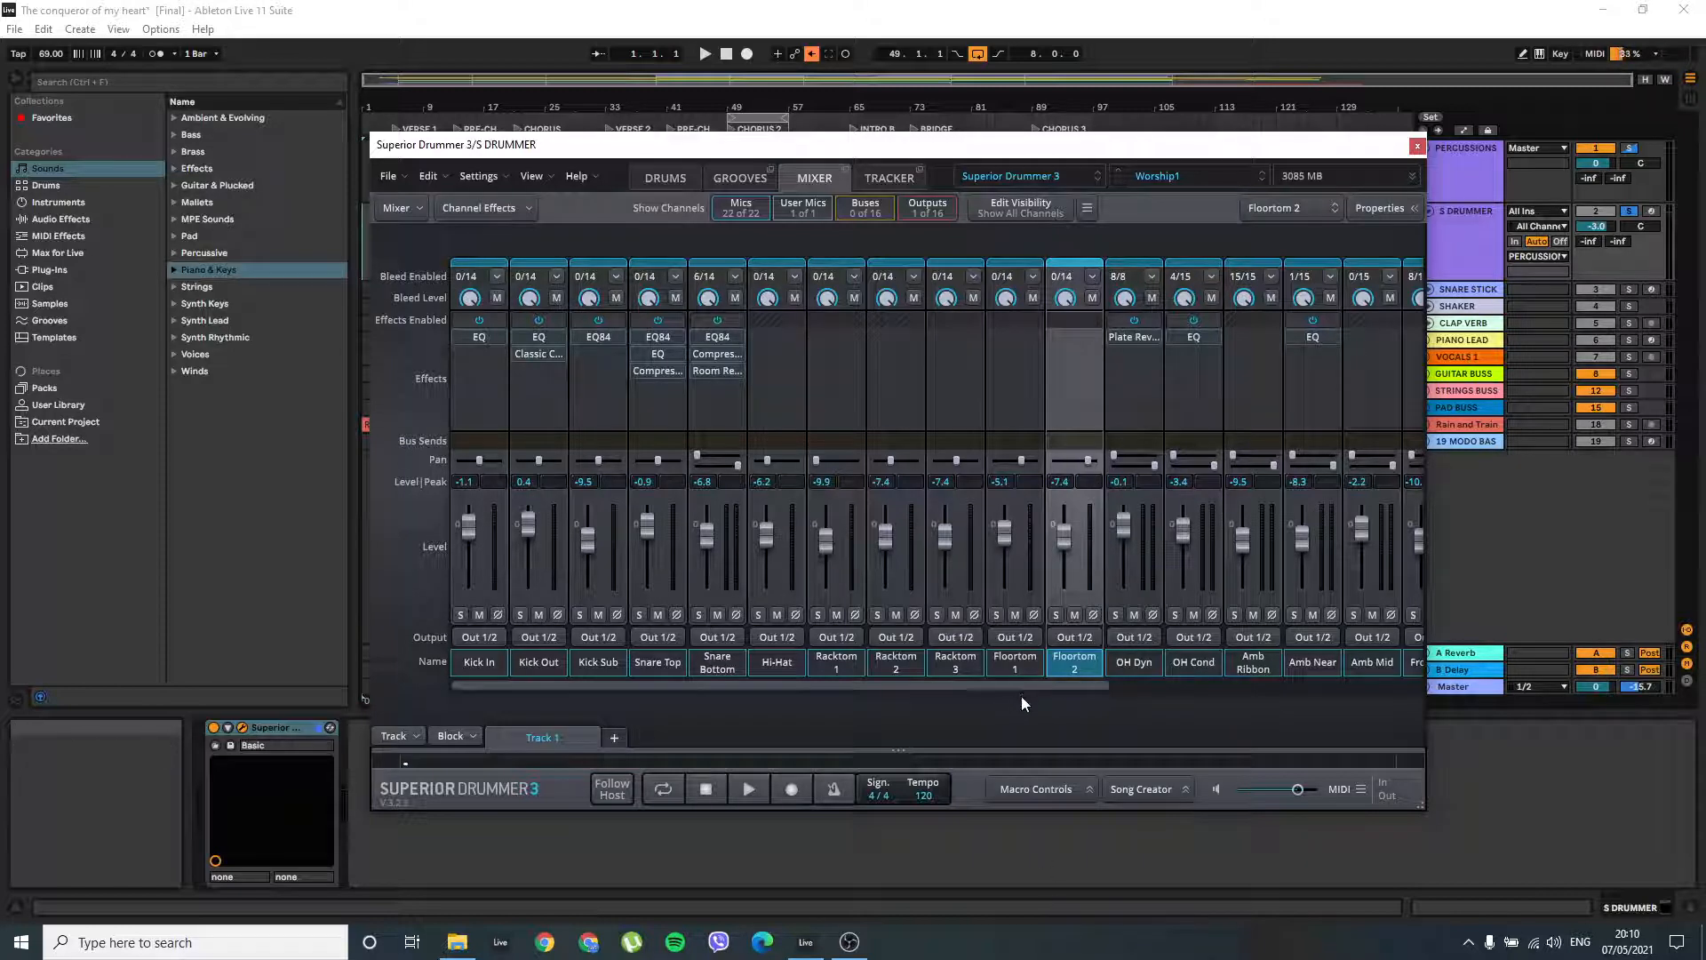
{"action": "left_click_drag", "start_coordinate": [1021, 686], "coordinate": [645, 706]}
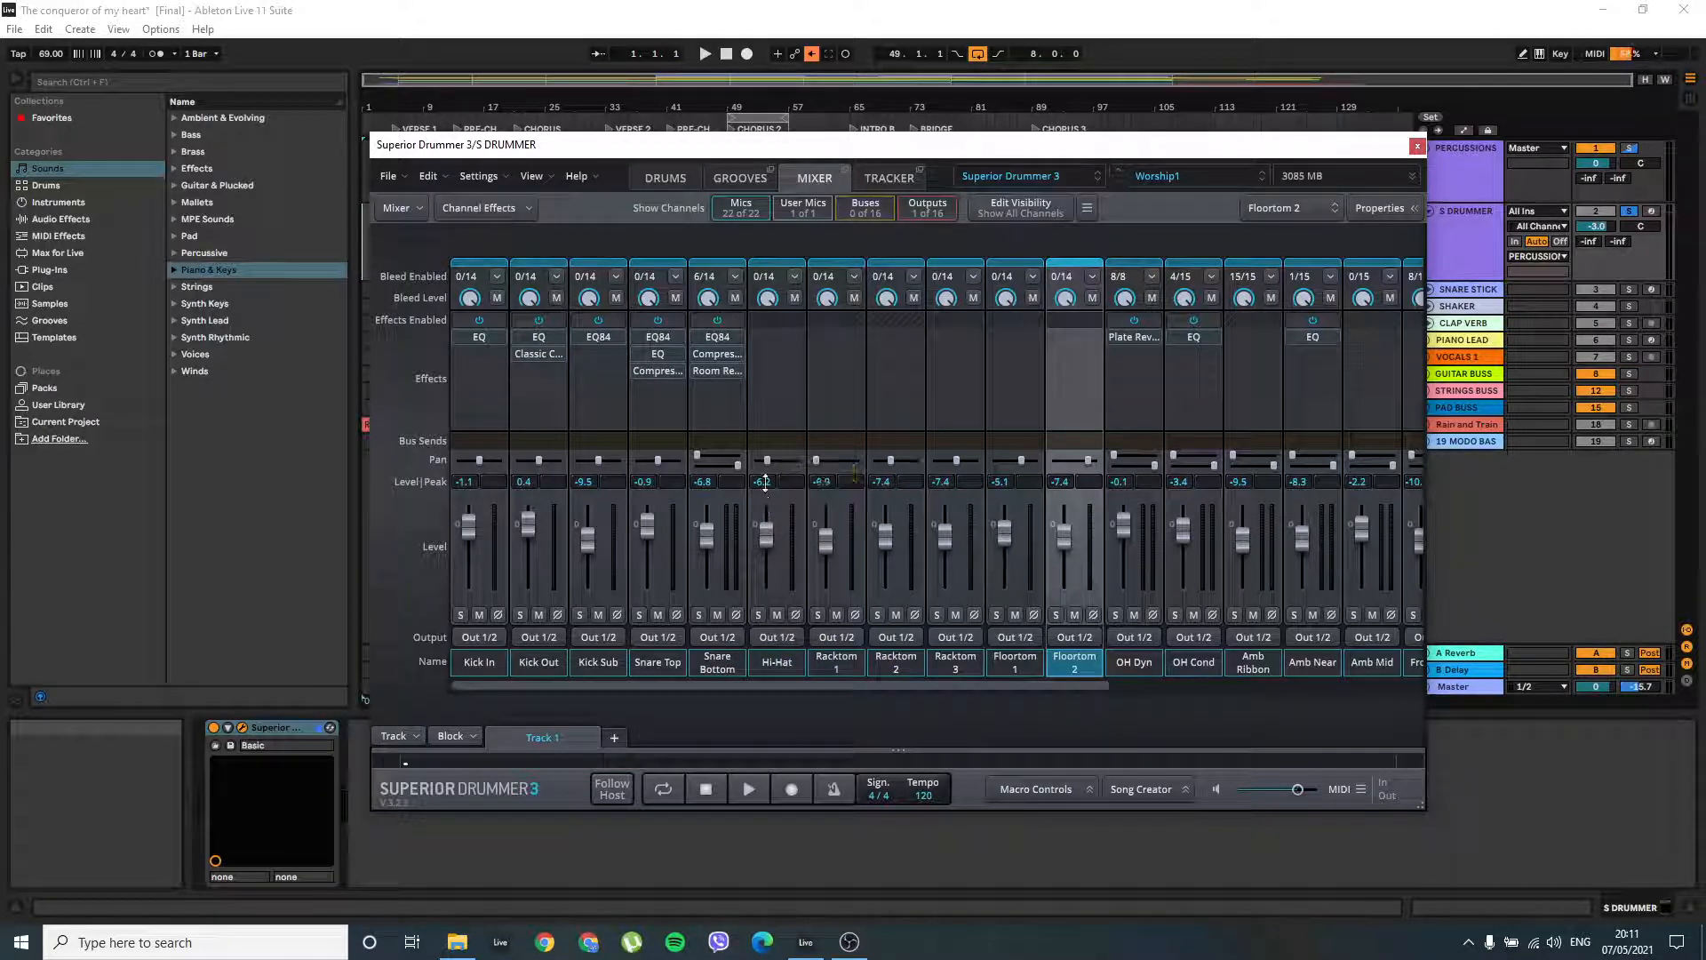
Examine the levels of the tom, overhead, ambience and room mic channels, including Front L/R and Center, through to the output channel
{"action": "left_click_drag", "start_coordinate": [821, 685], "coordinate": [851, 686]}
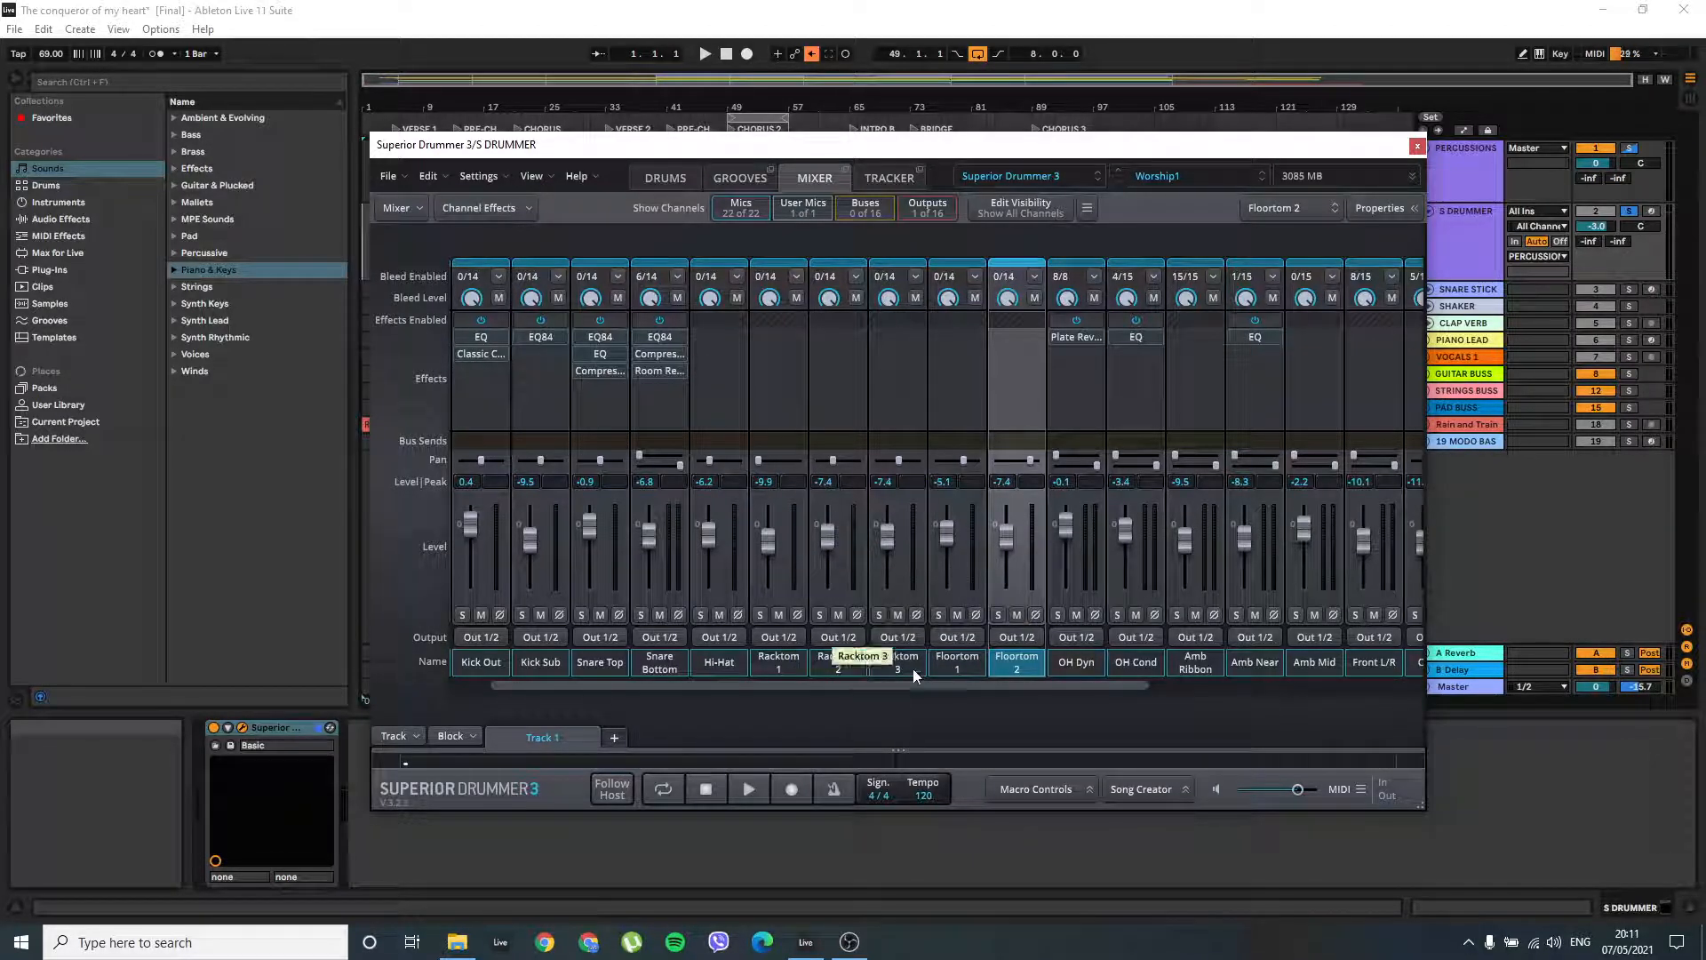
{"action": "left_click_drag", "start_coordinate": [931, 684], "coordinate": [1019, 701]}
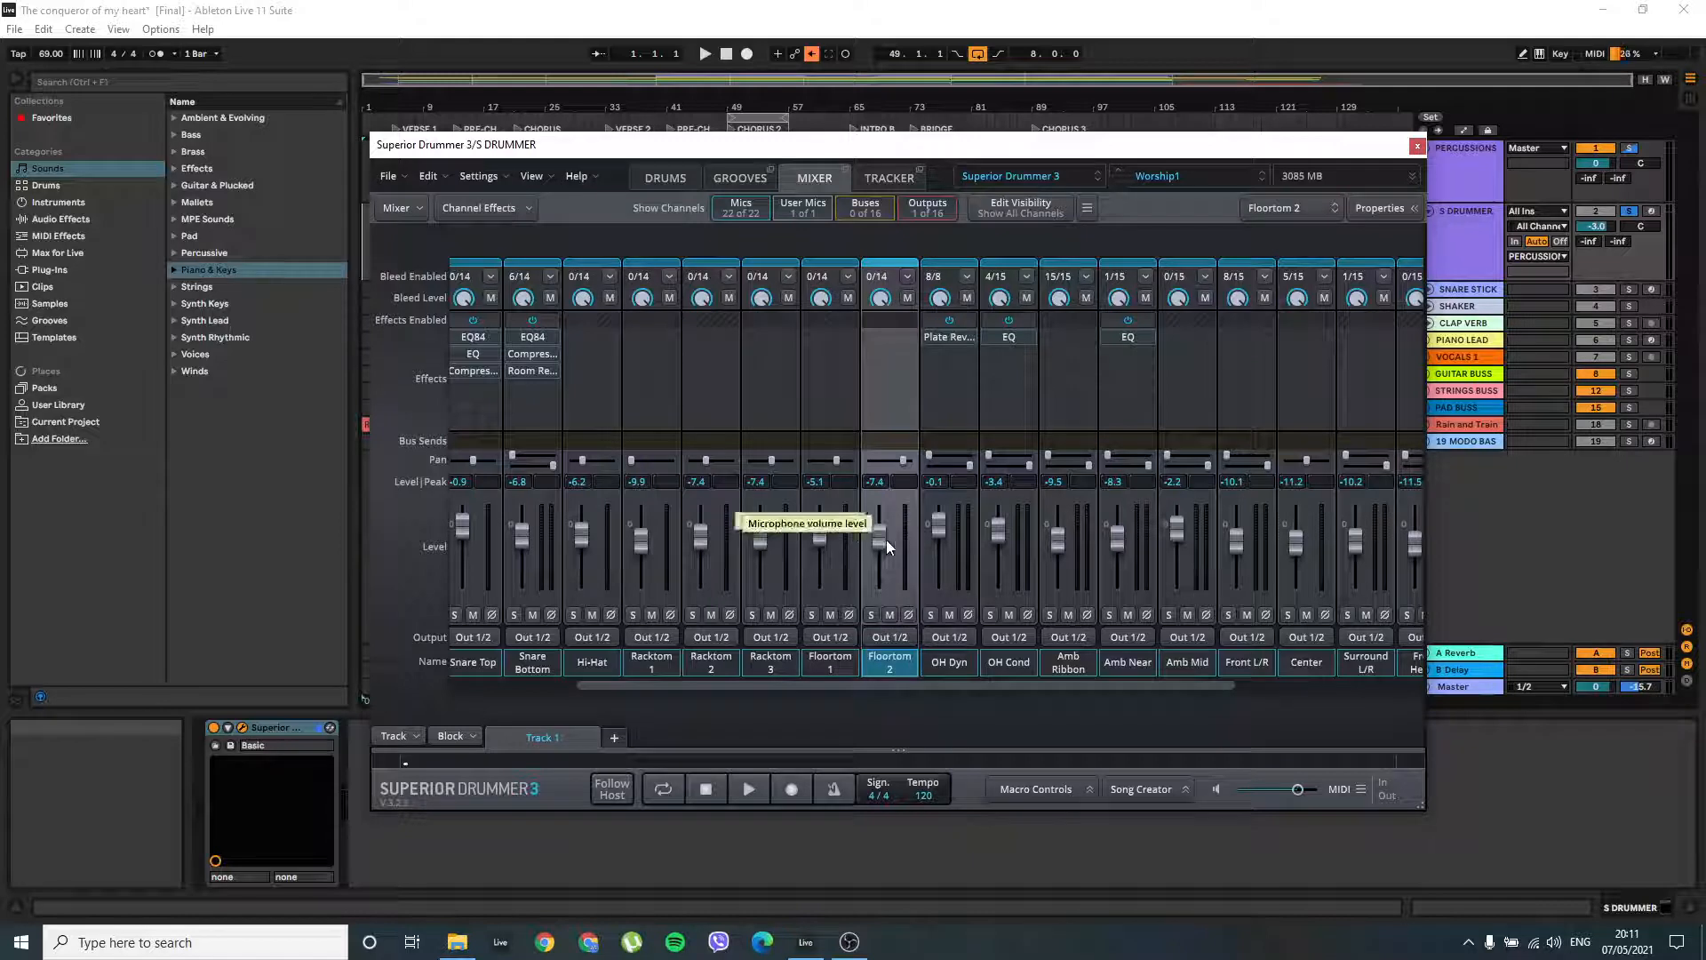
{"action": "left_click_drag", "start_coordinate": [876, 684], "coordinate": [884, 698]}
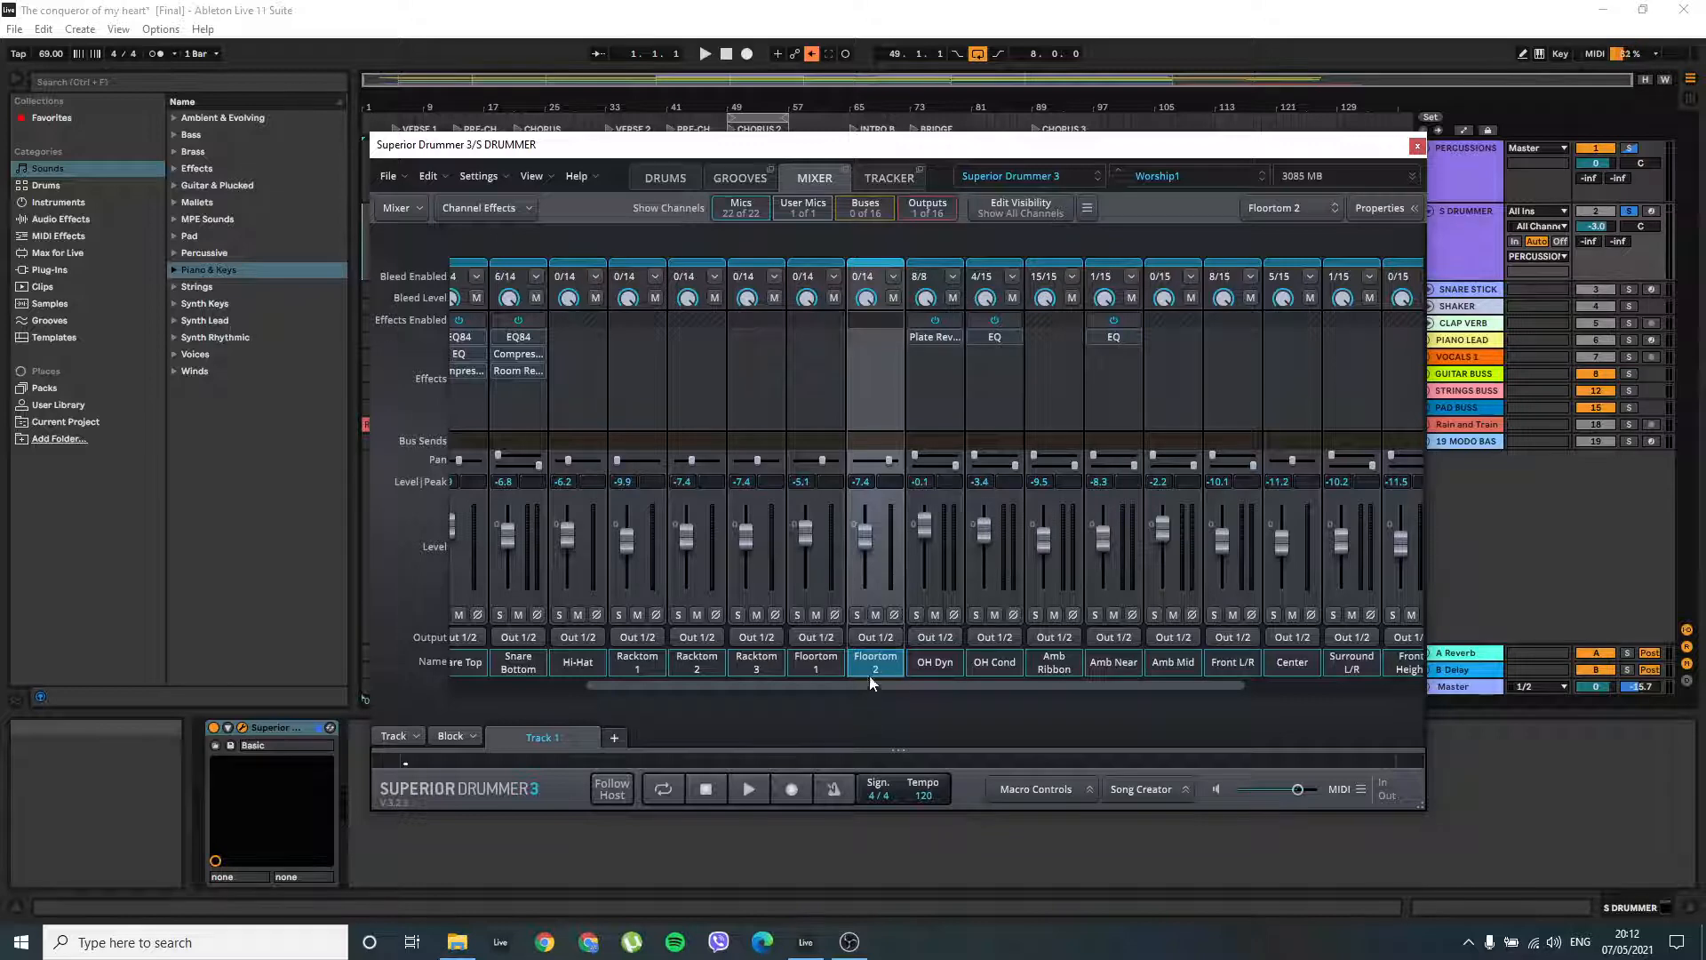
{"action": "left_click_drag", "start_coordinate": [871, 686], "coordinate": [984, 702]}
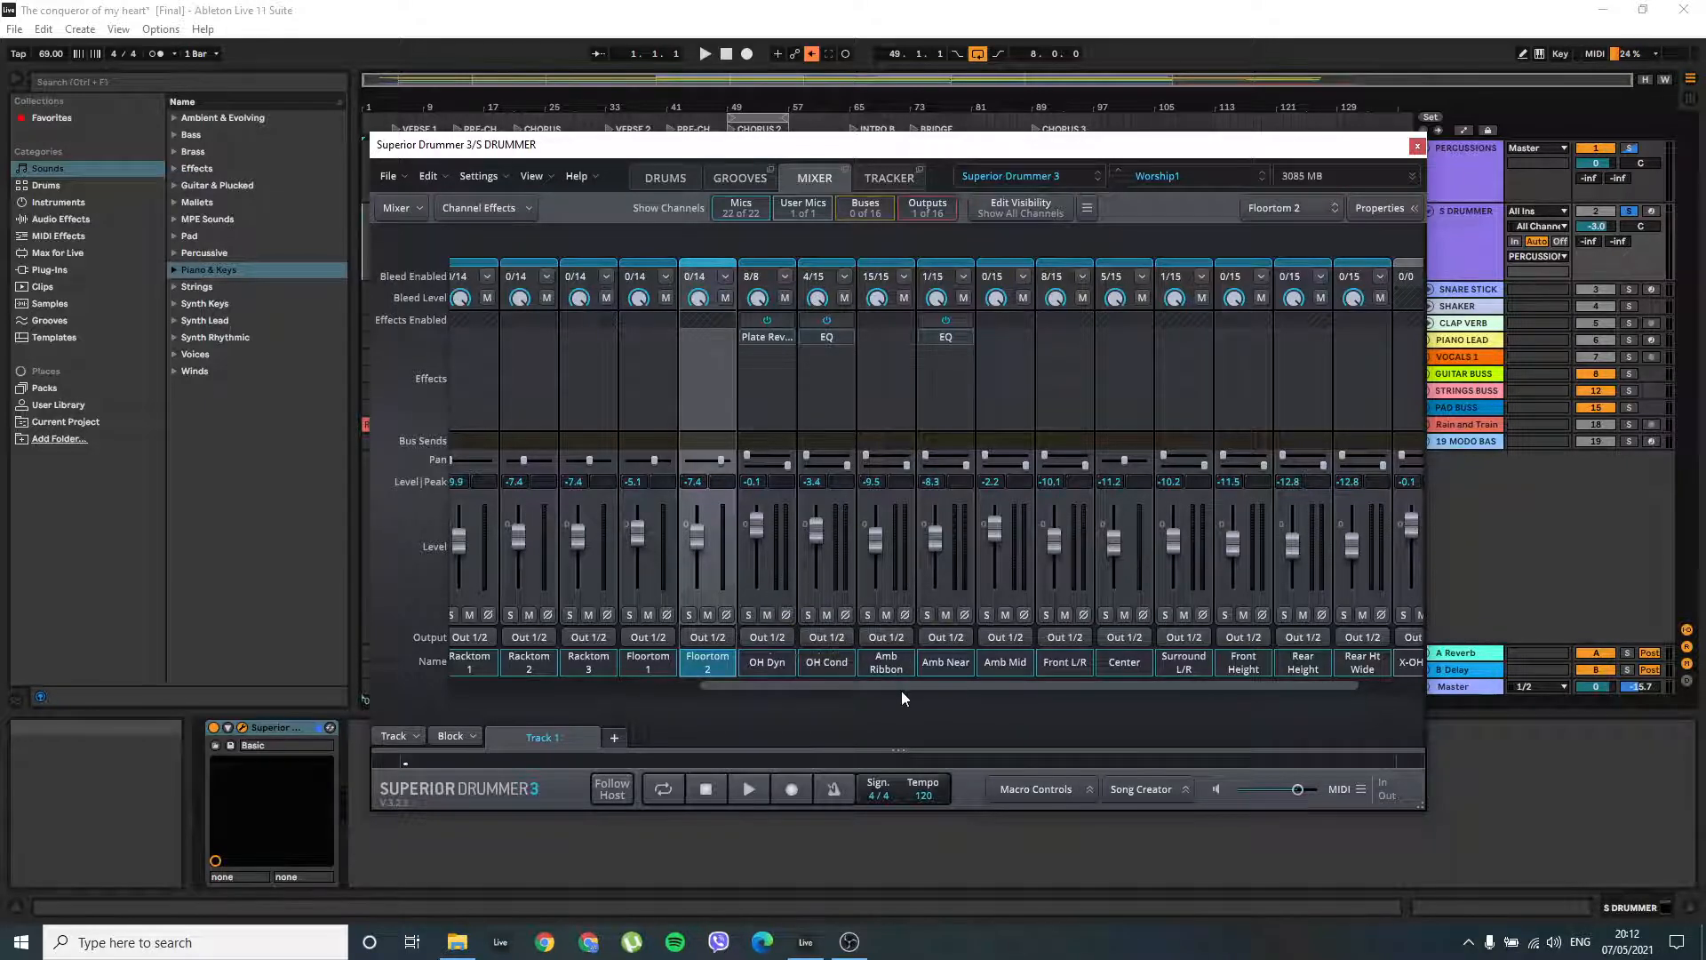
{"action": "left_click_drag", "start_coordinate": [901, 690], "coordinate": [935, 691]}
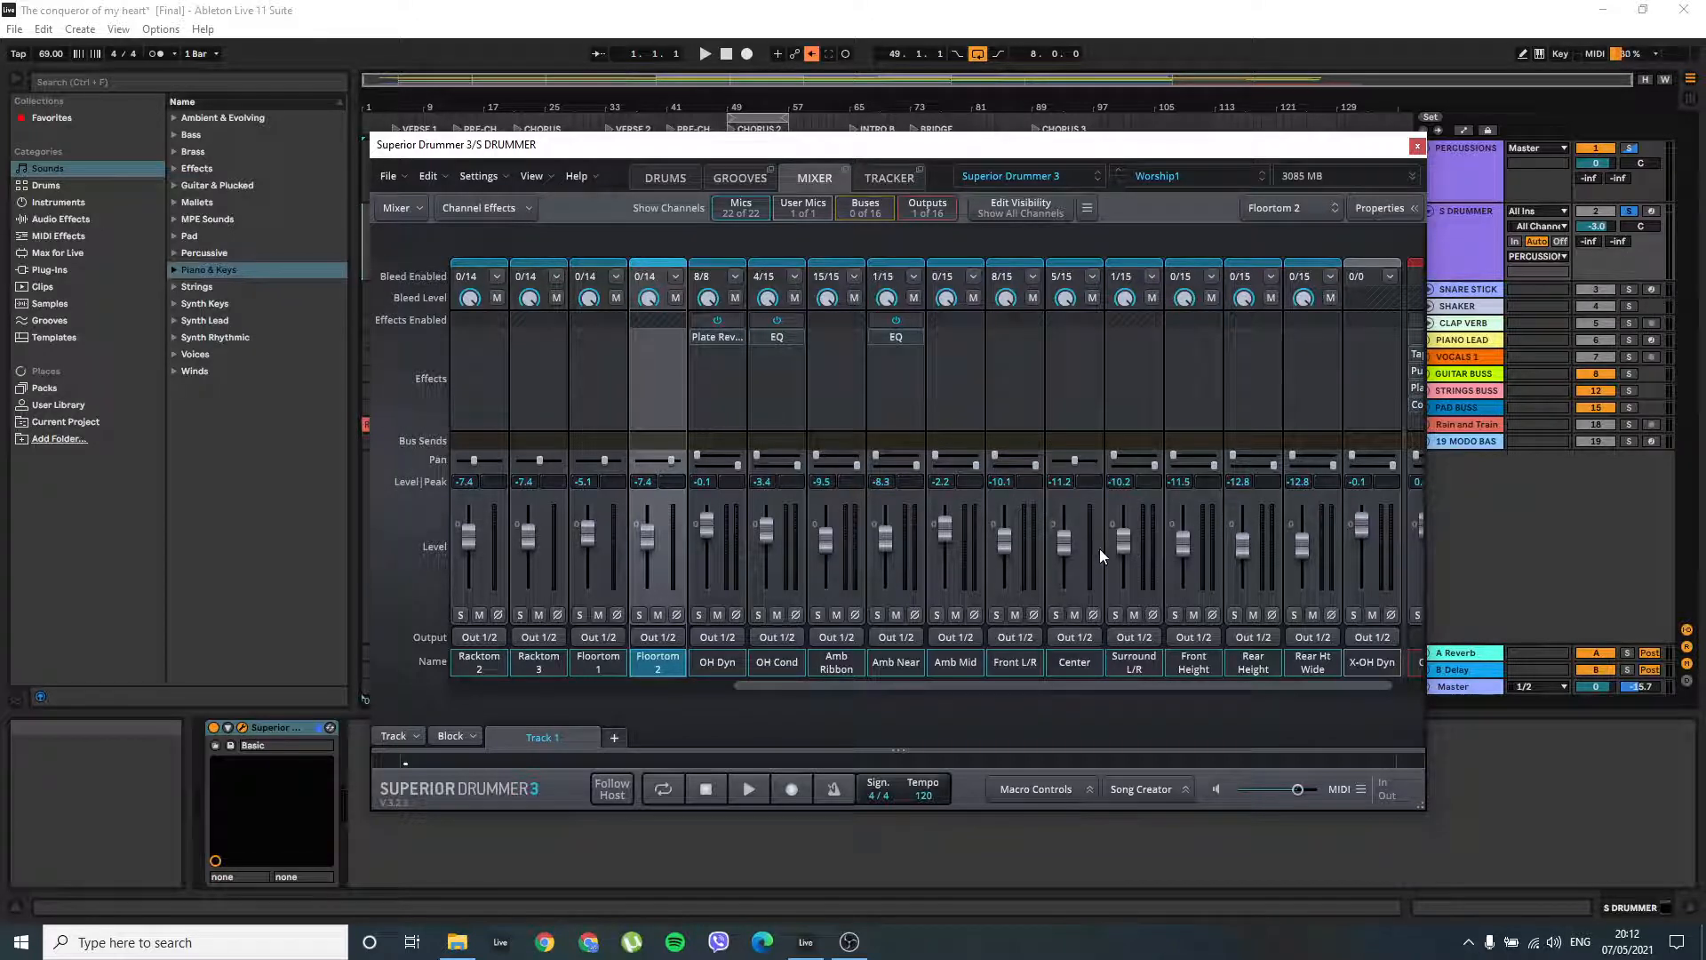
{"action": "left_click", "coordinate": [1021, 672]}
{"action": "left_click", "coordinate": [1056, 668], "text": "shift"}
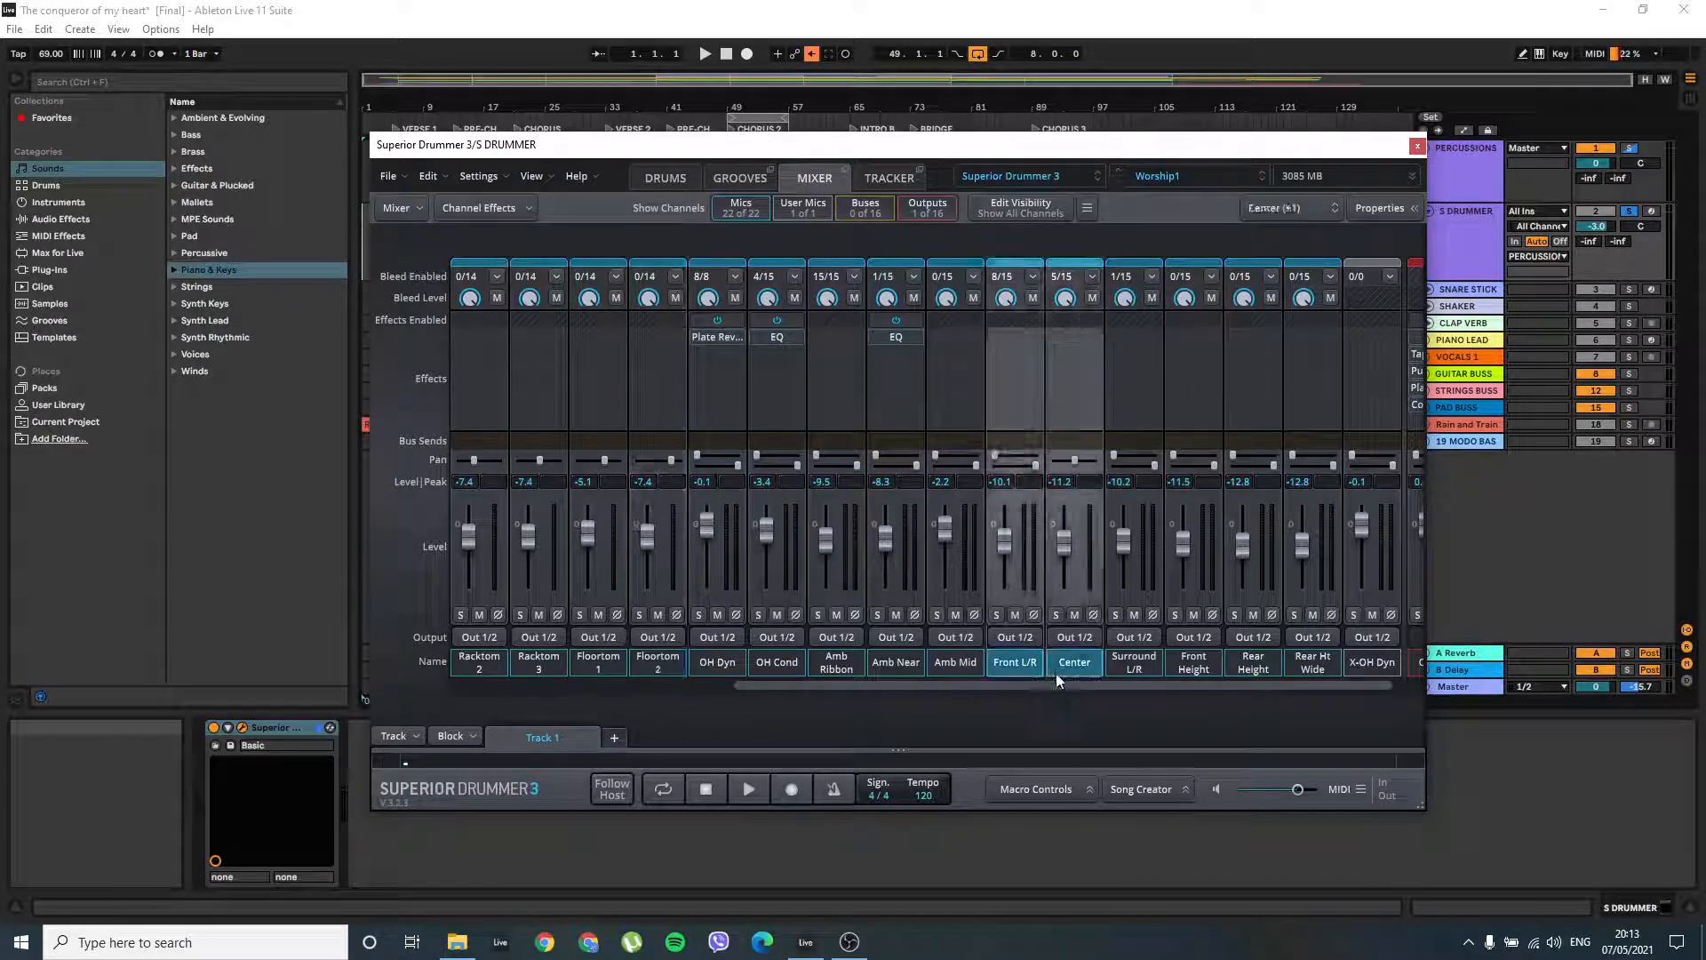
{"action": "left_click", "coordinate": [1026, 659]}
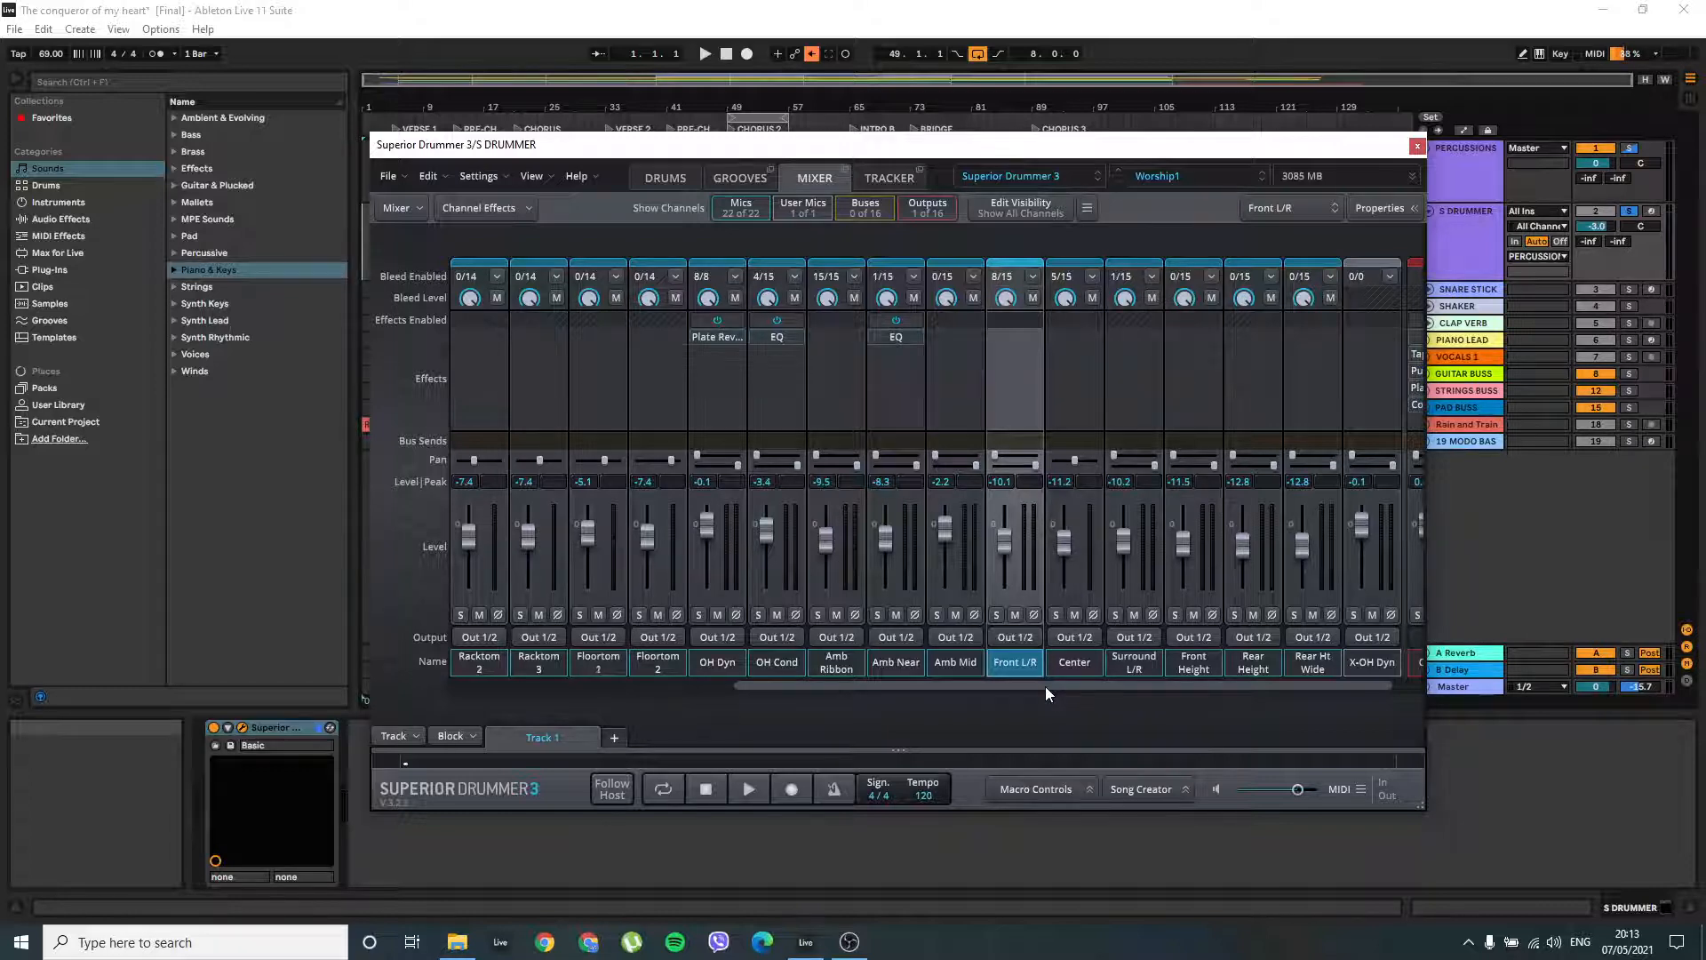
{"action": "scroll", "coordinate": [1045, 686], "scroll_direction": "right", "scroll_amount": 1}
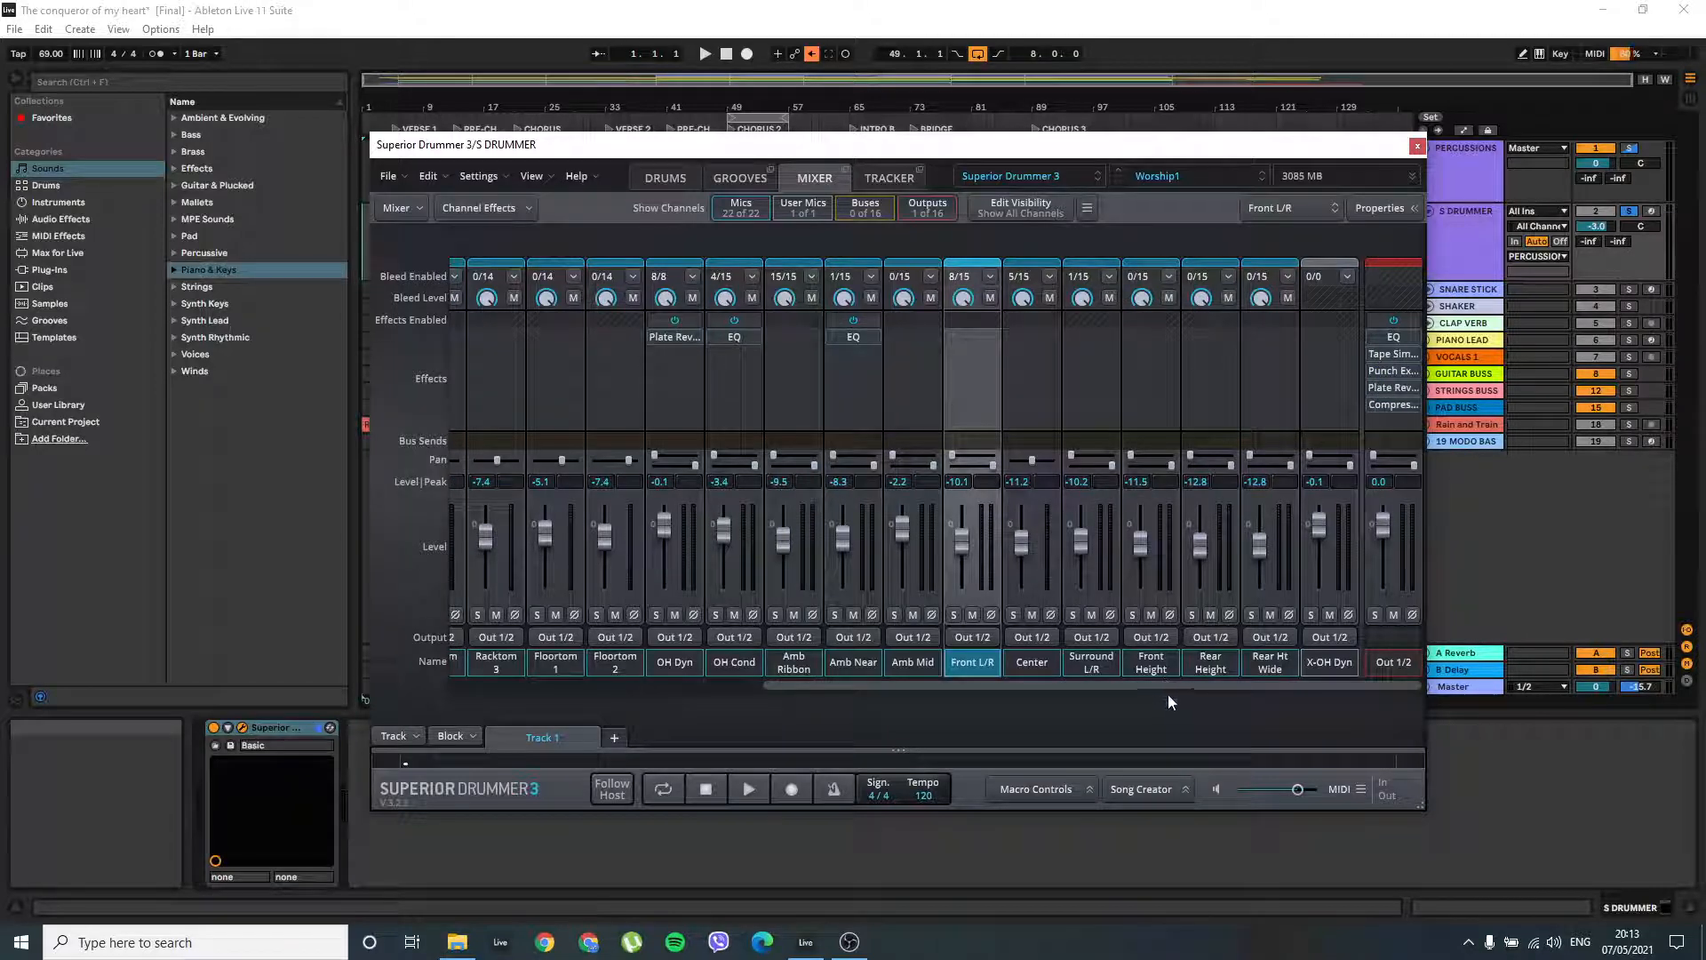
Inspect the EQ curve inserted on the Kick In channel and close it
{"action": "left_click_drag", "start_coordinate": [1182, 690], "coordinate": [579, 659]}
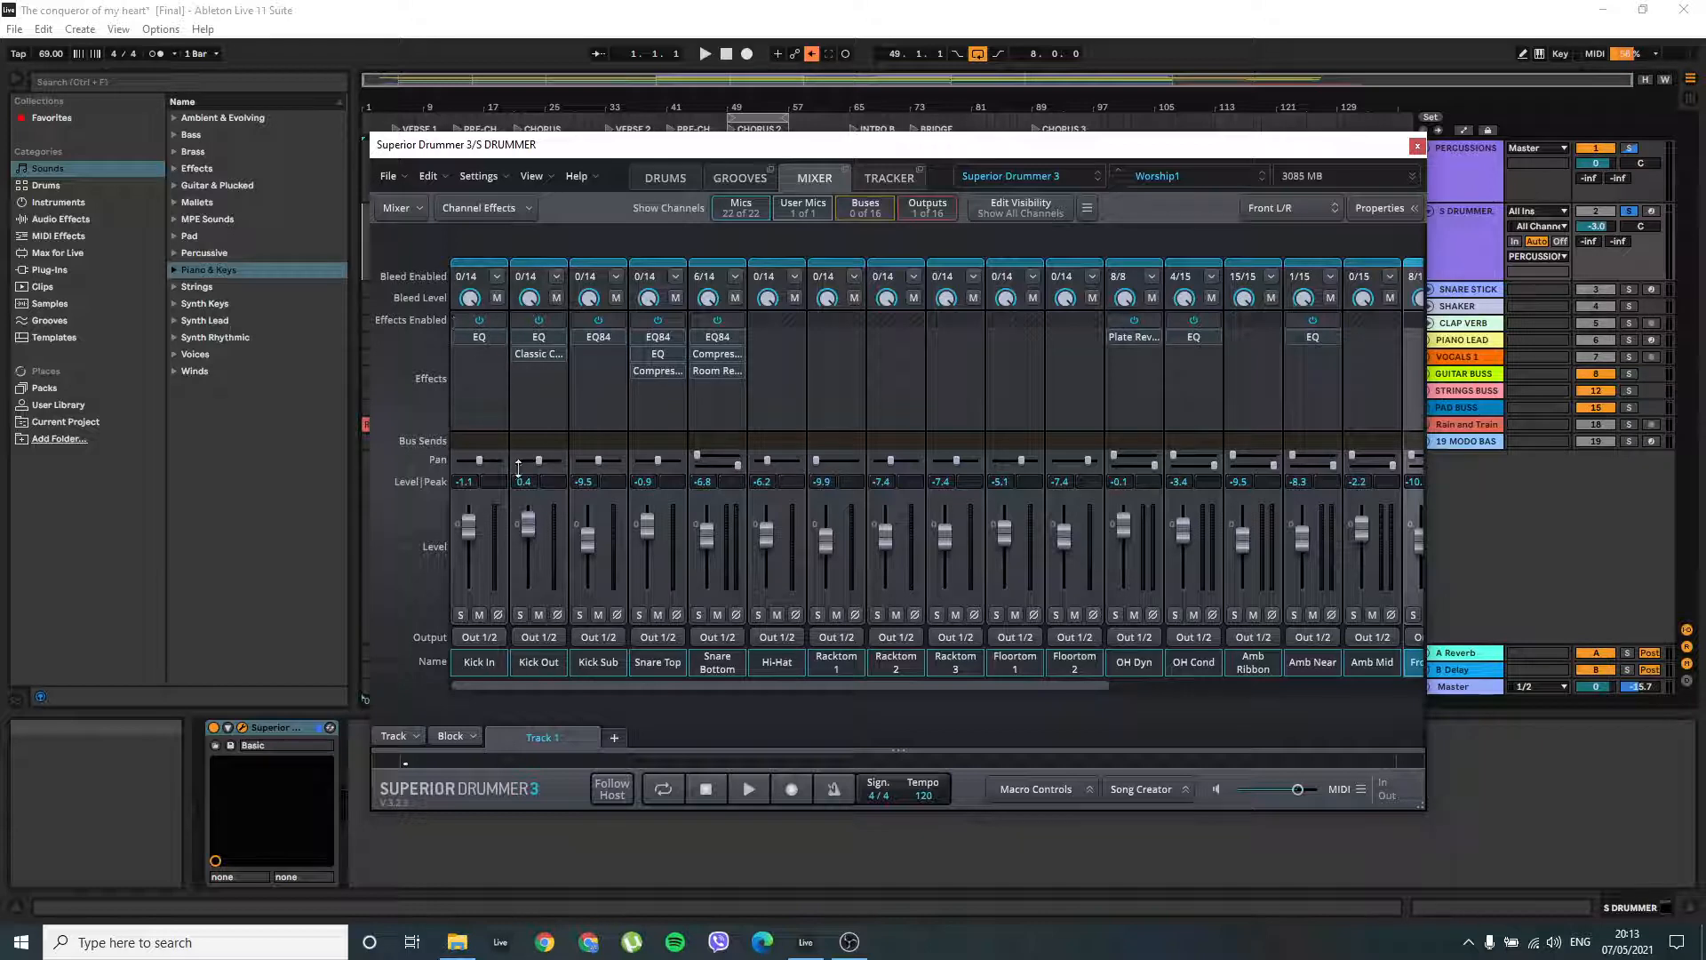
{"action": "left_click", "coordinate": [477, 342]}
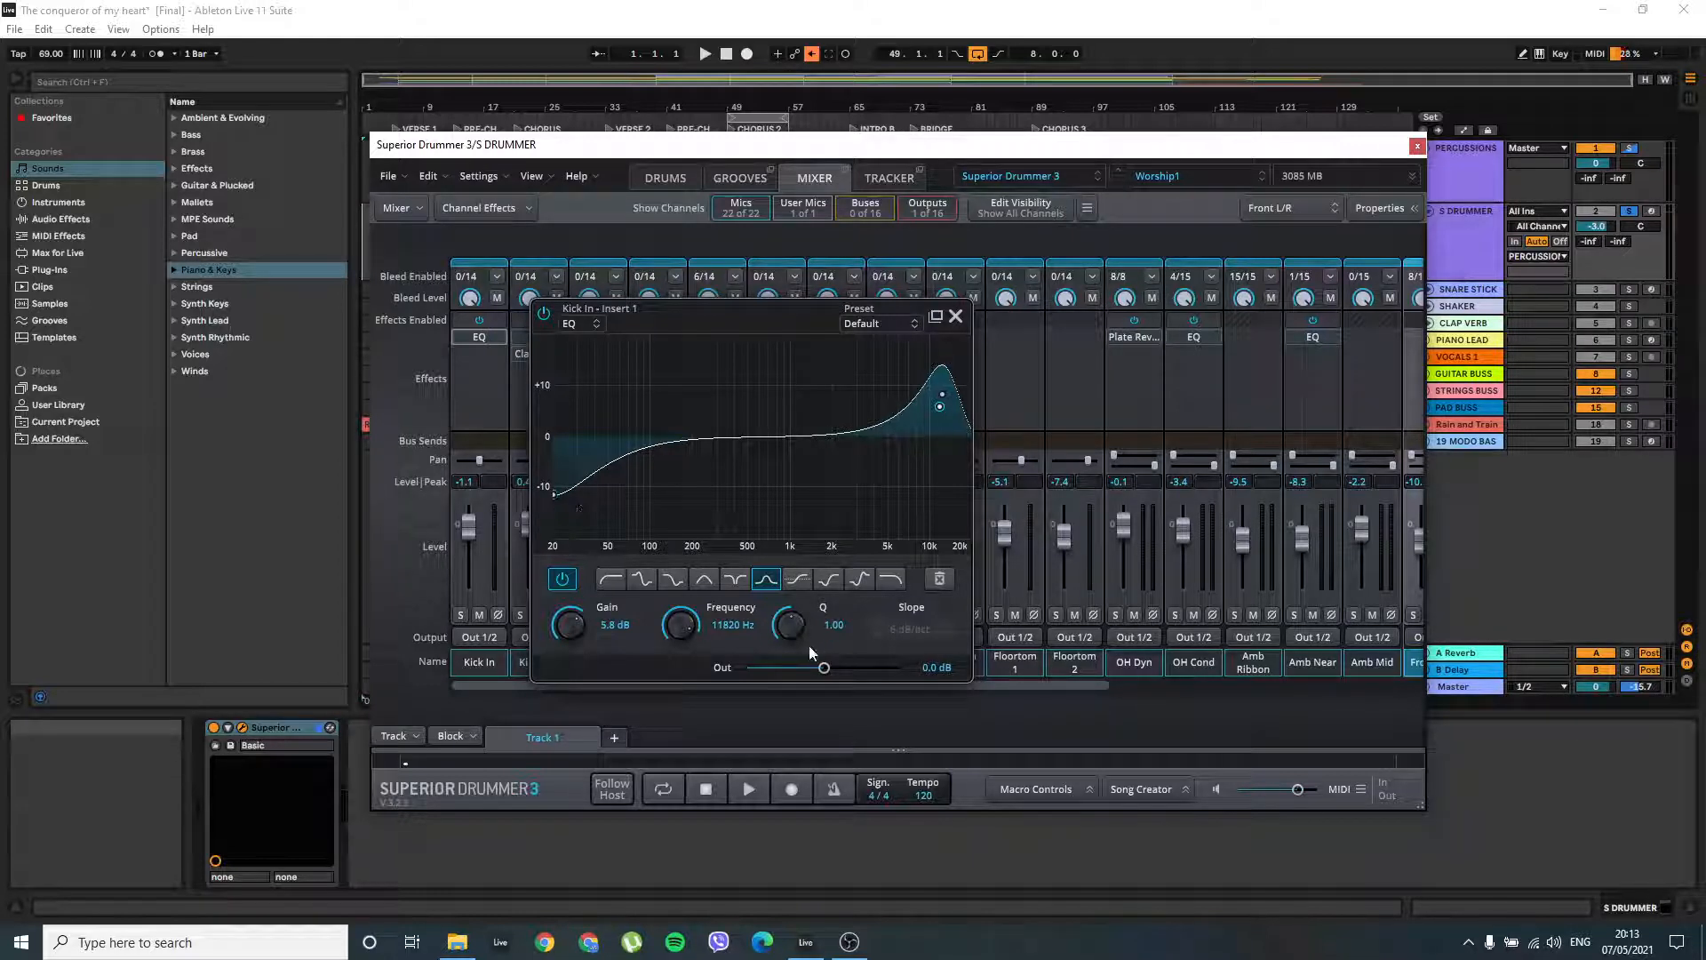
{"action": "left_click", "coordinate": [956, 315]}
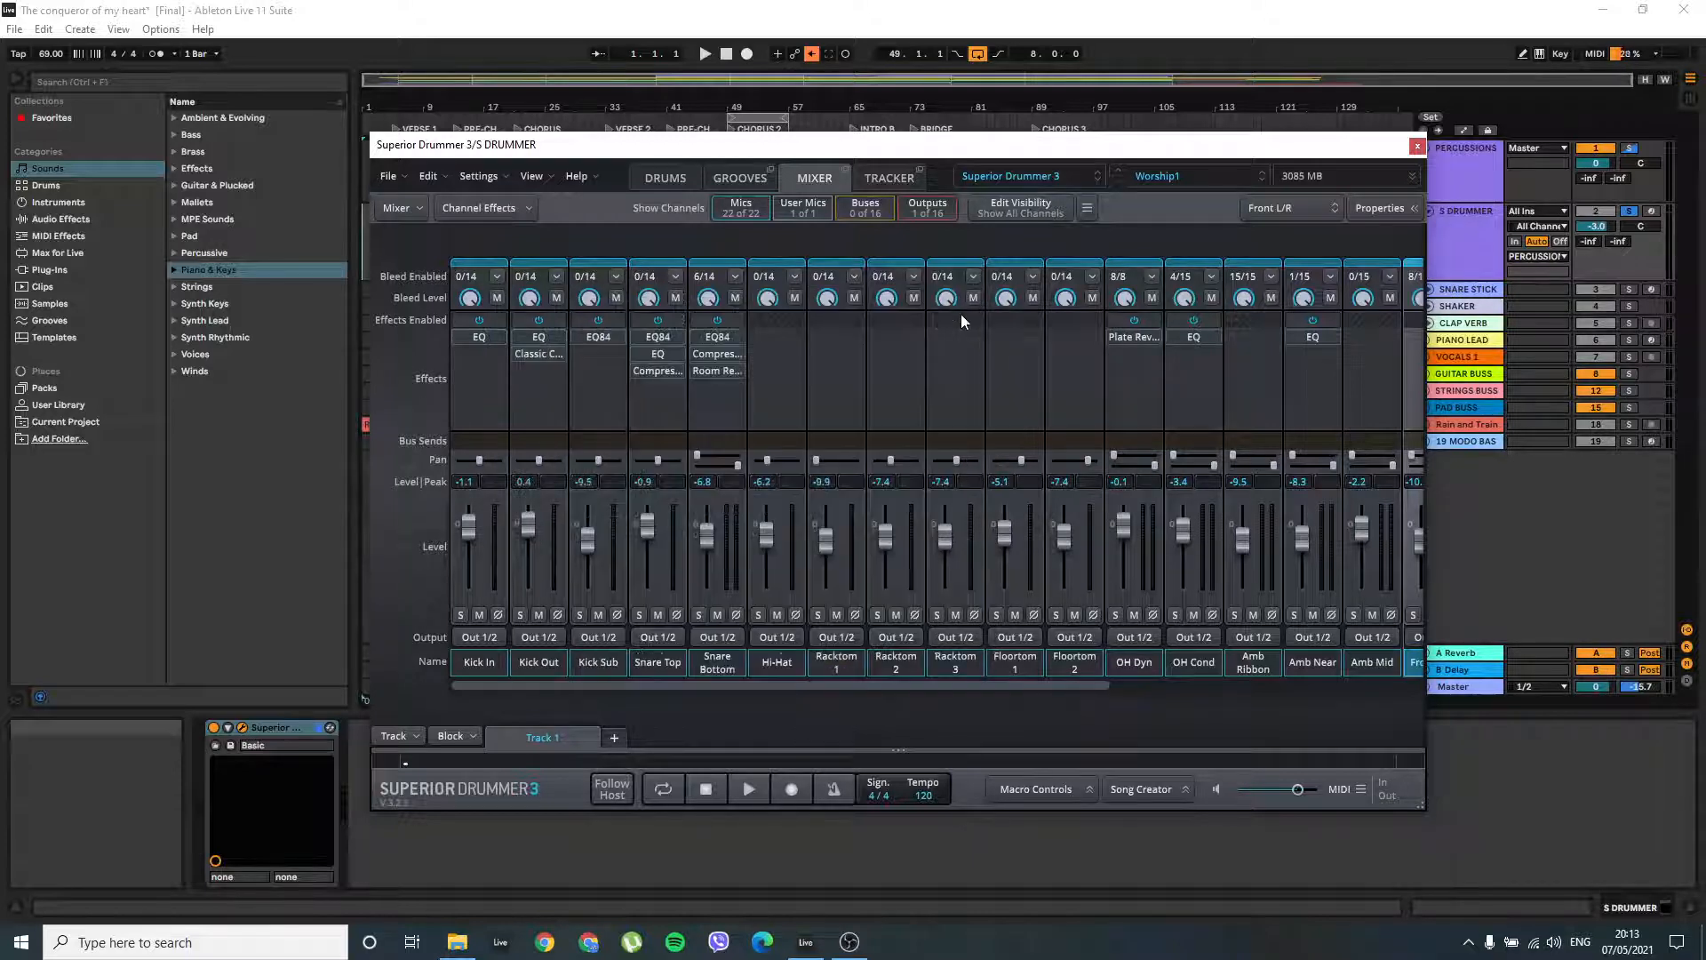
Inspect the Kick Out channel's EQ, checking its low-frequency boost band and its low-cut band, and close it
{"action": "left_click", "coordinate": [539, 338]}
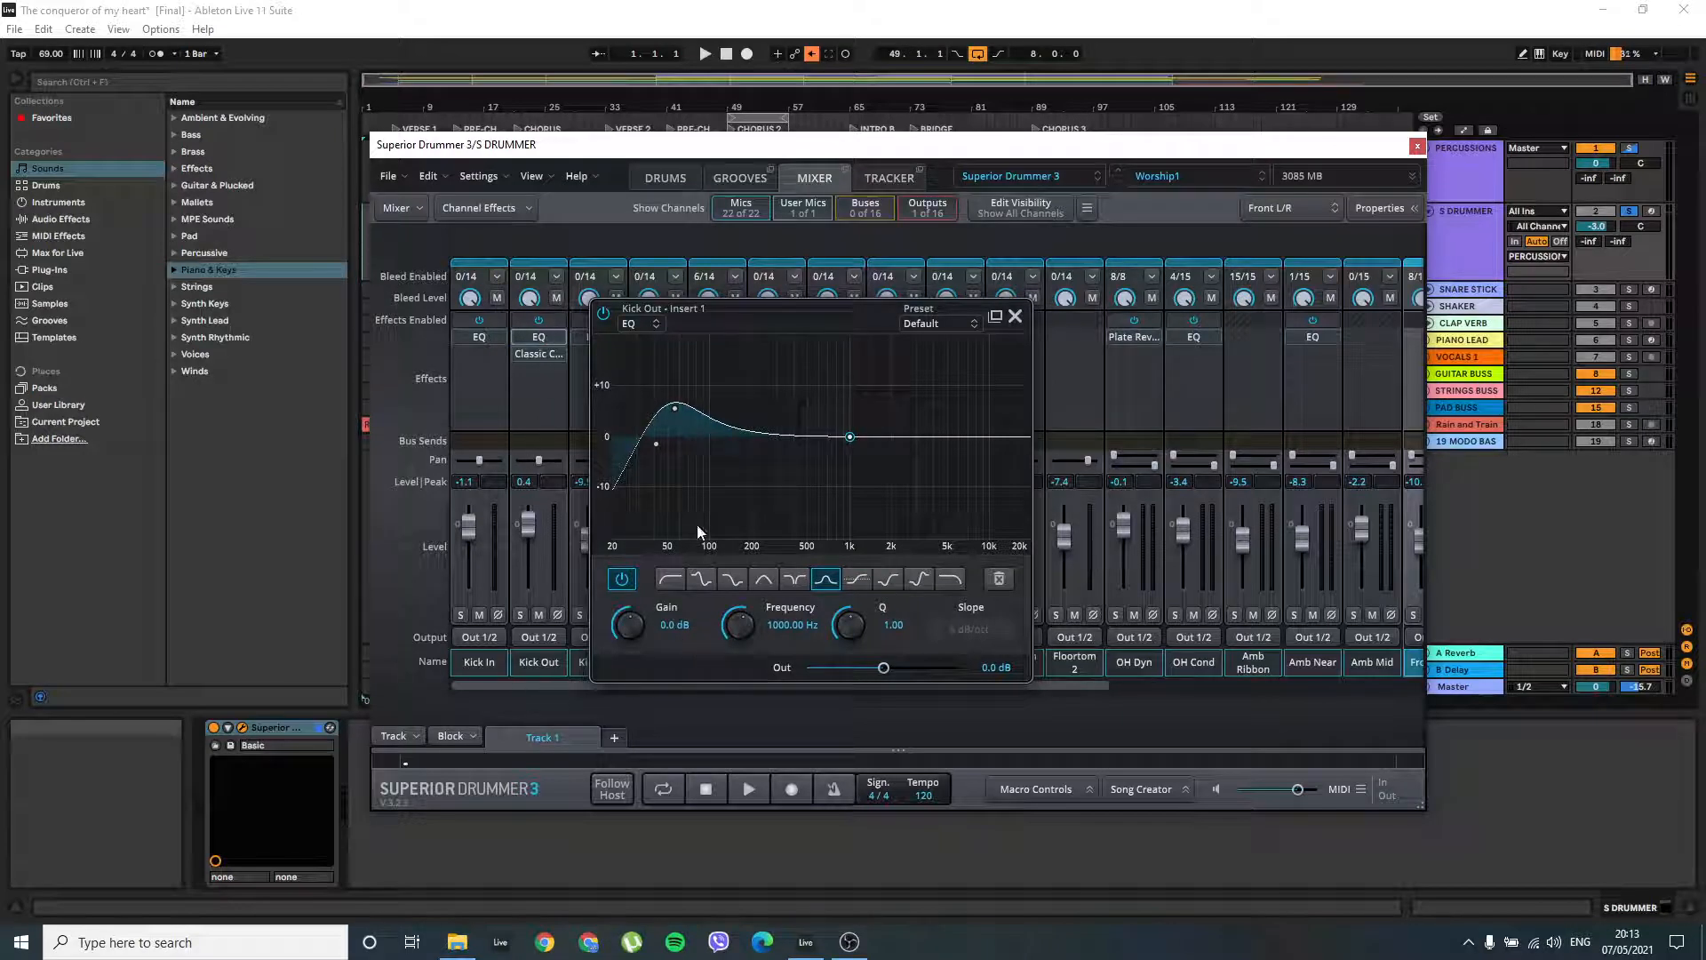
{"action": "left_click", "coordinate": [675, 408]}
{"action": "left_click", "coordinate": [656, 444]}
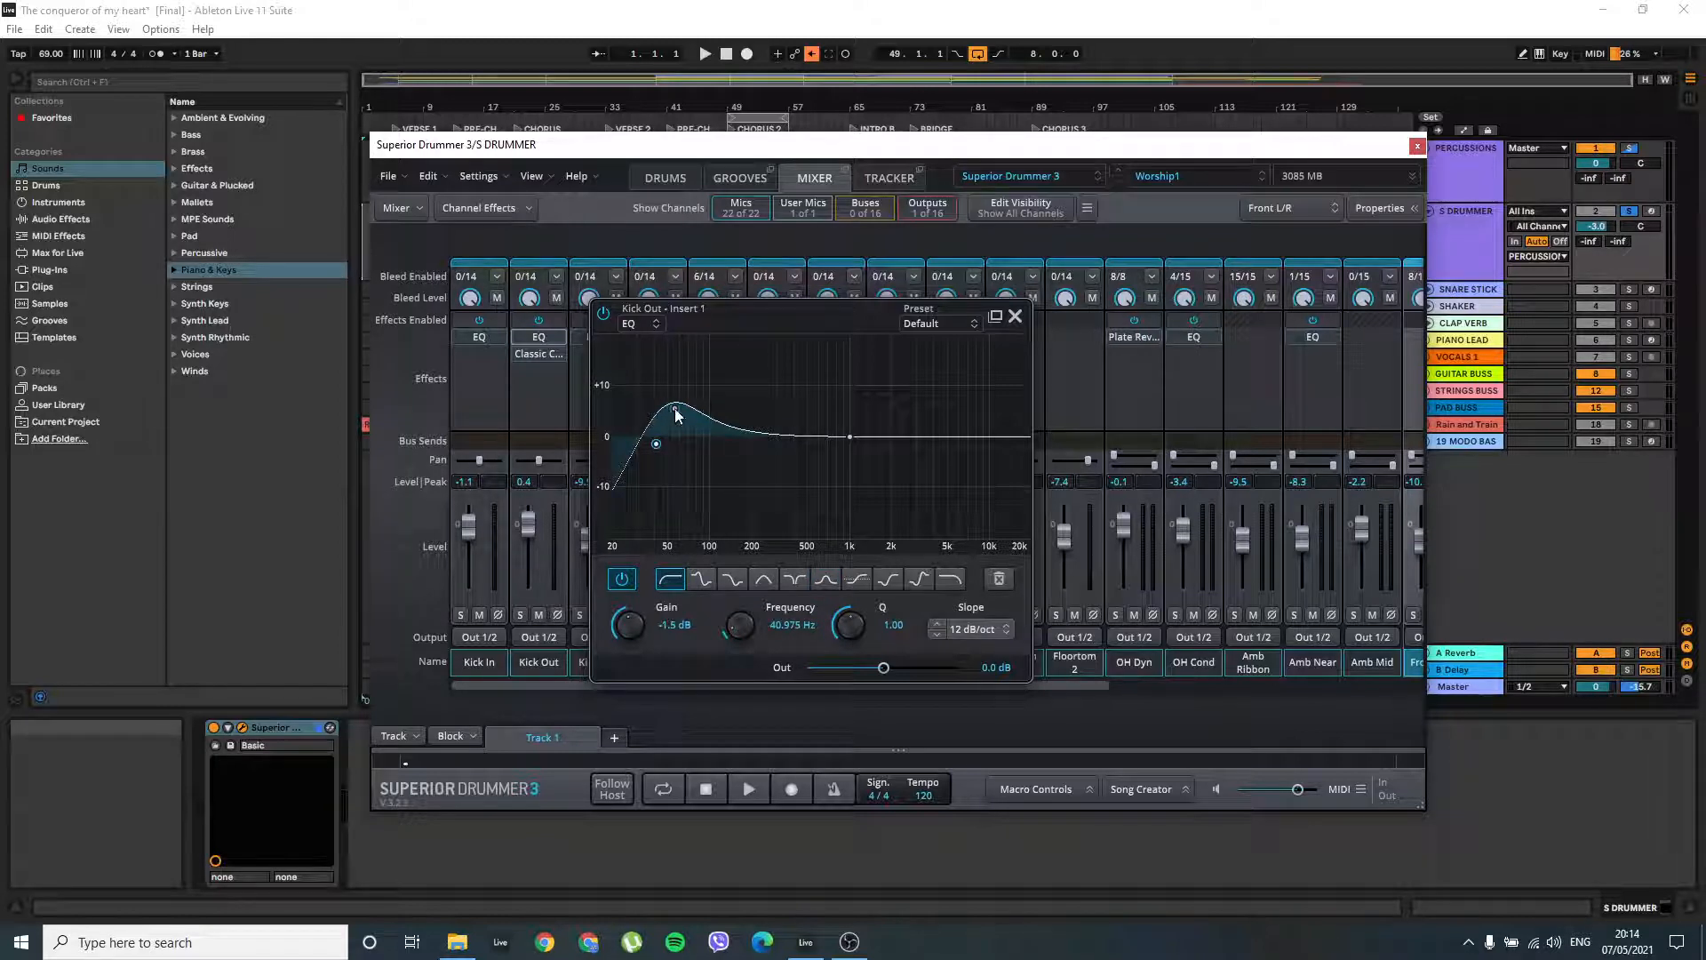
{"action": "left_click", "coordinate": [1016, 317]}
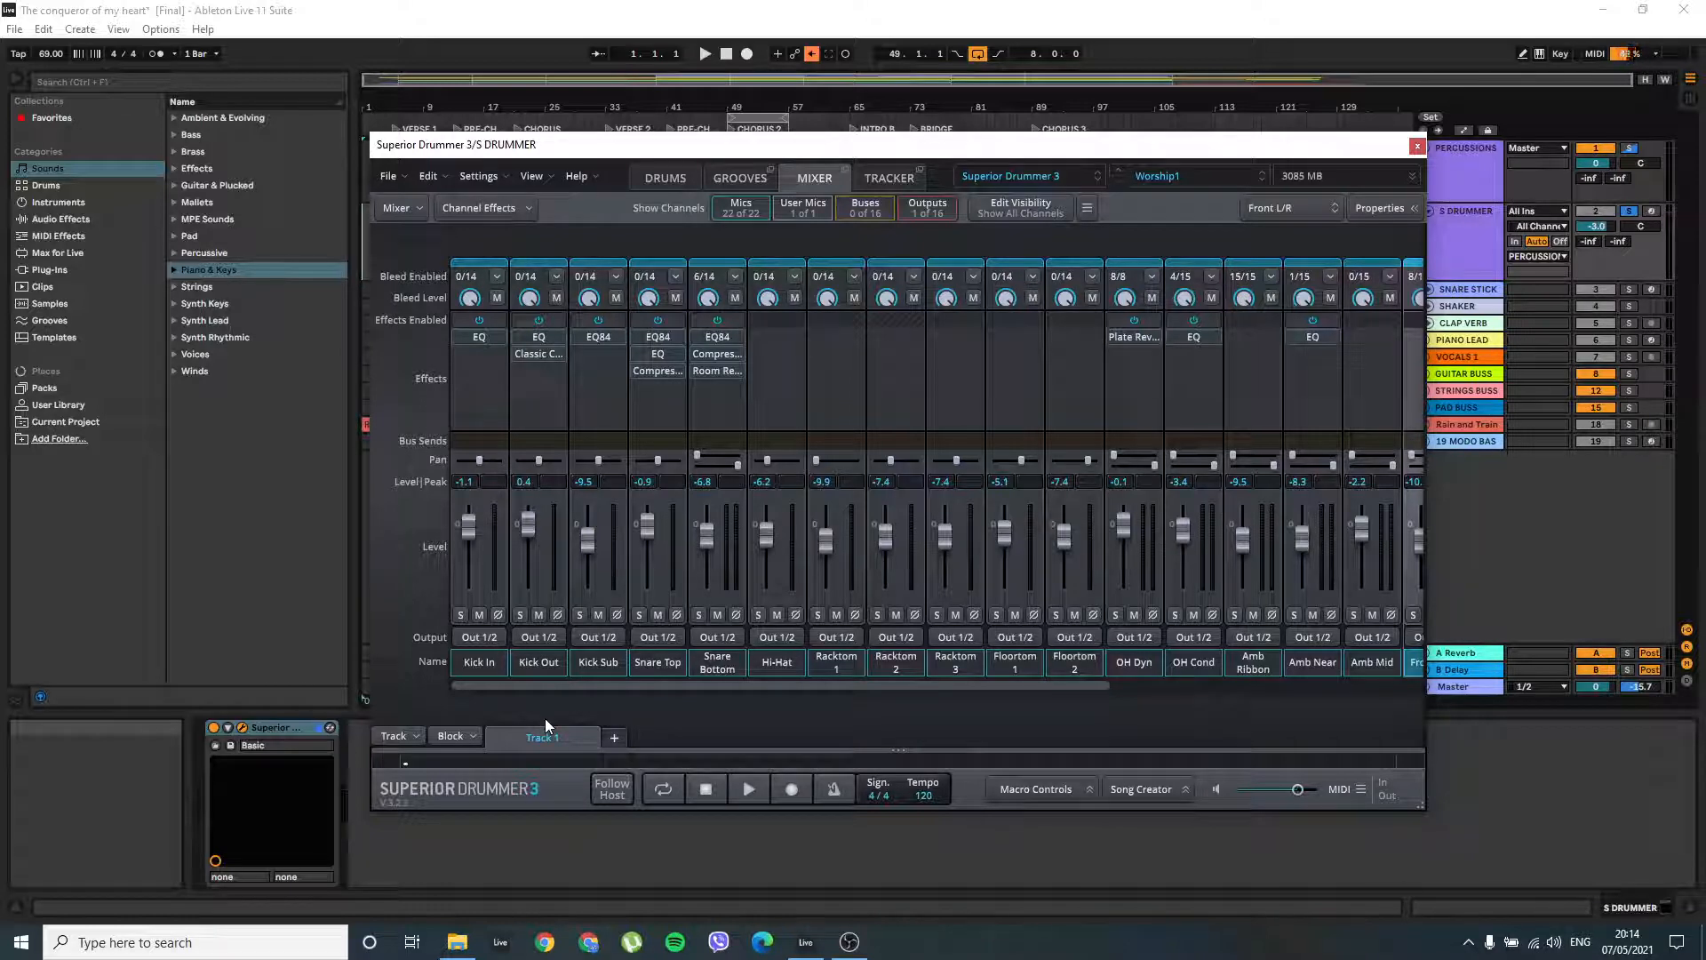
Inspect the Classic Compressor settings on the Kick Out channel and close the effect
{"action": "mouse_move", "coordinate": [477, 337]}
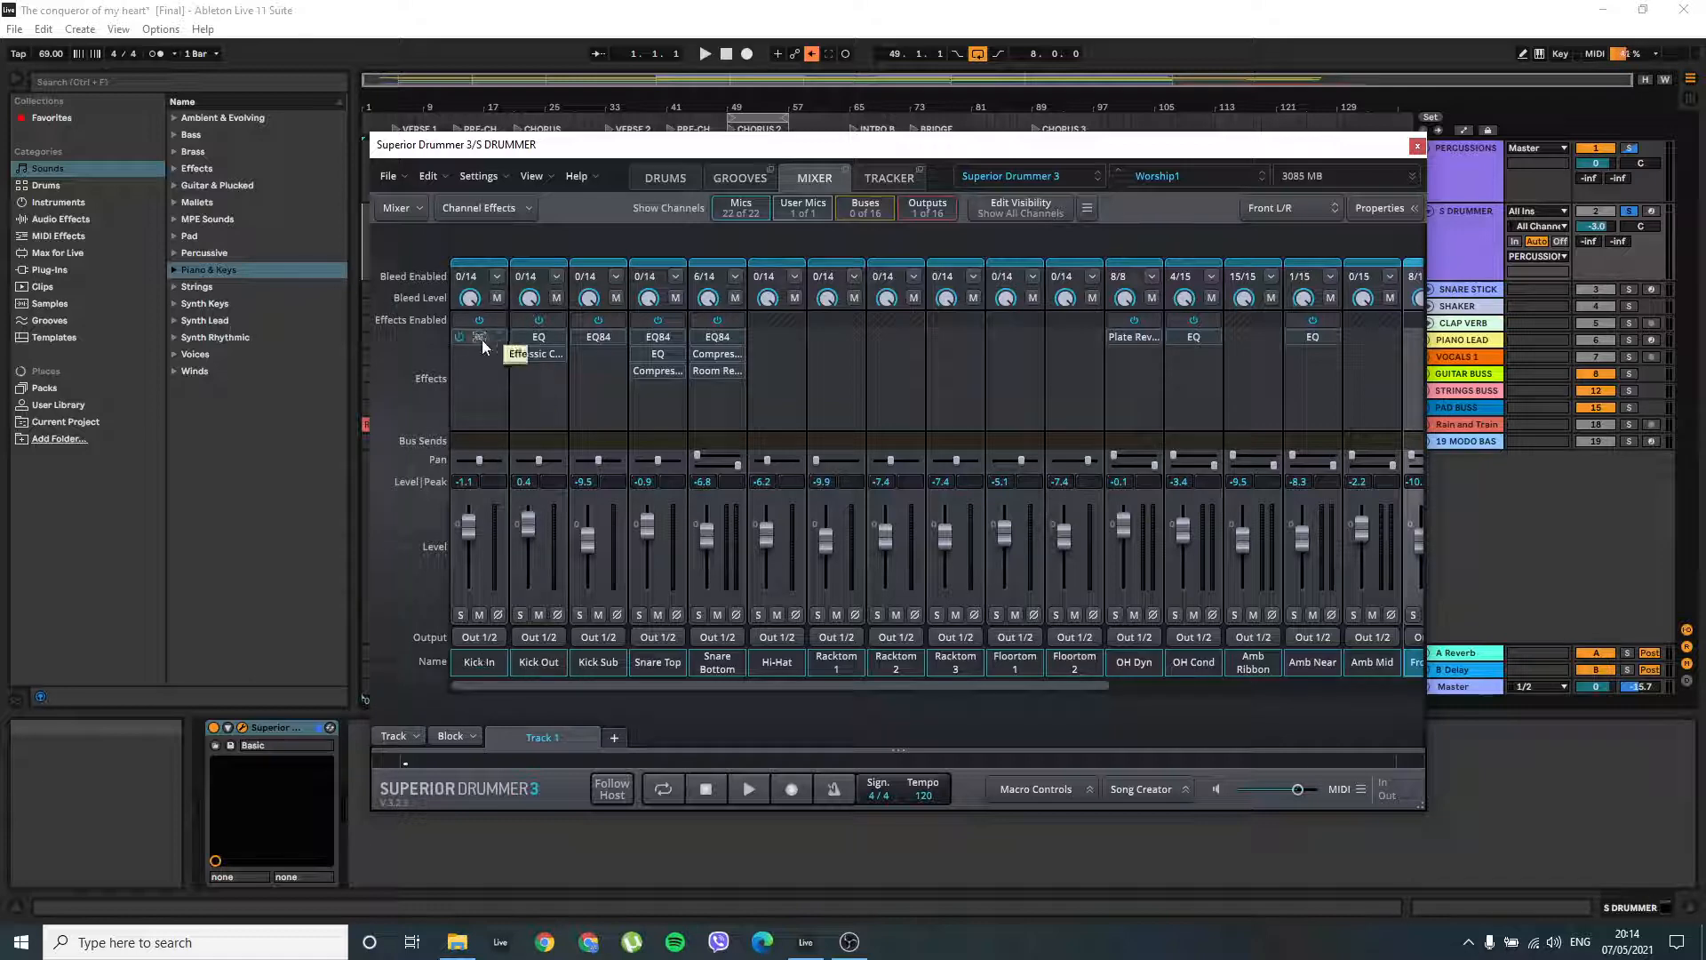
{"action": "left_click", "coordinate": [539, 353]}
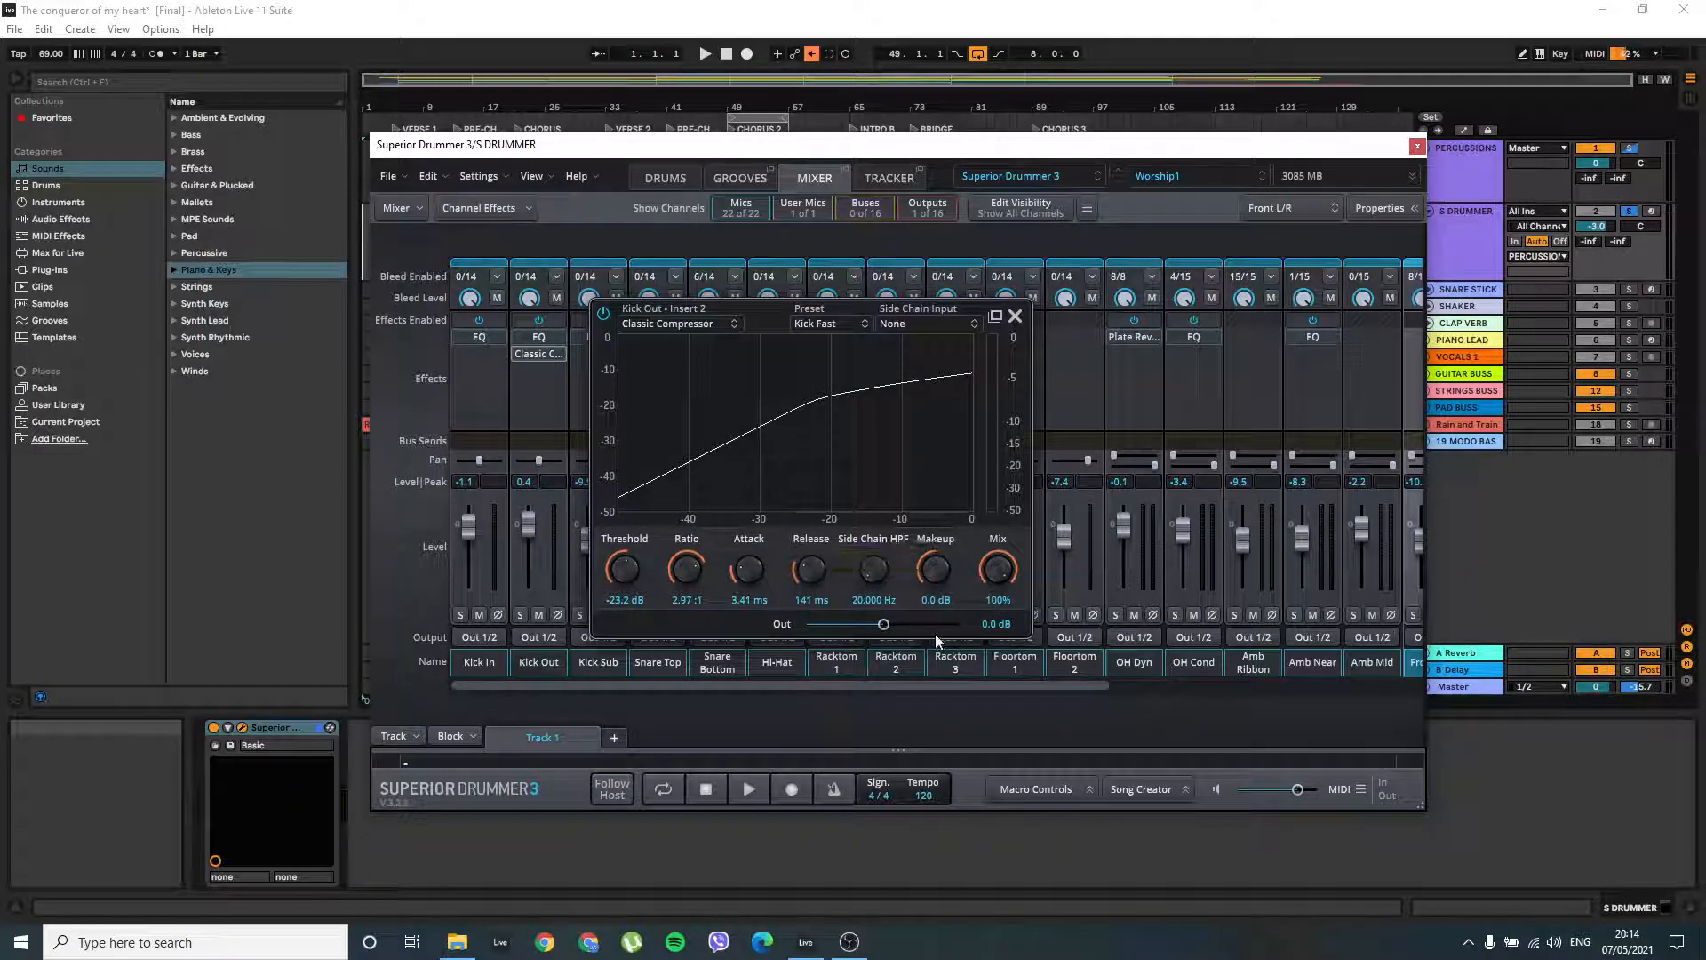
{"action": "left_click", "coordinate": [1015, 315]}
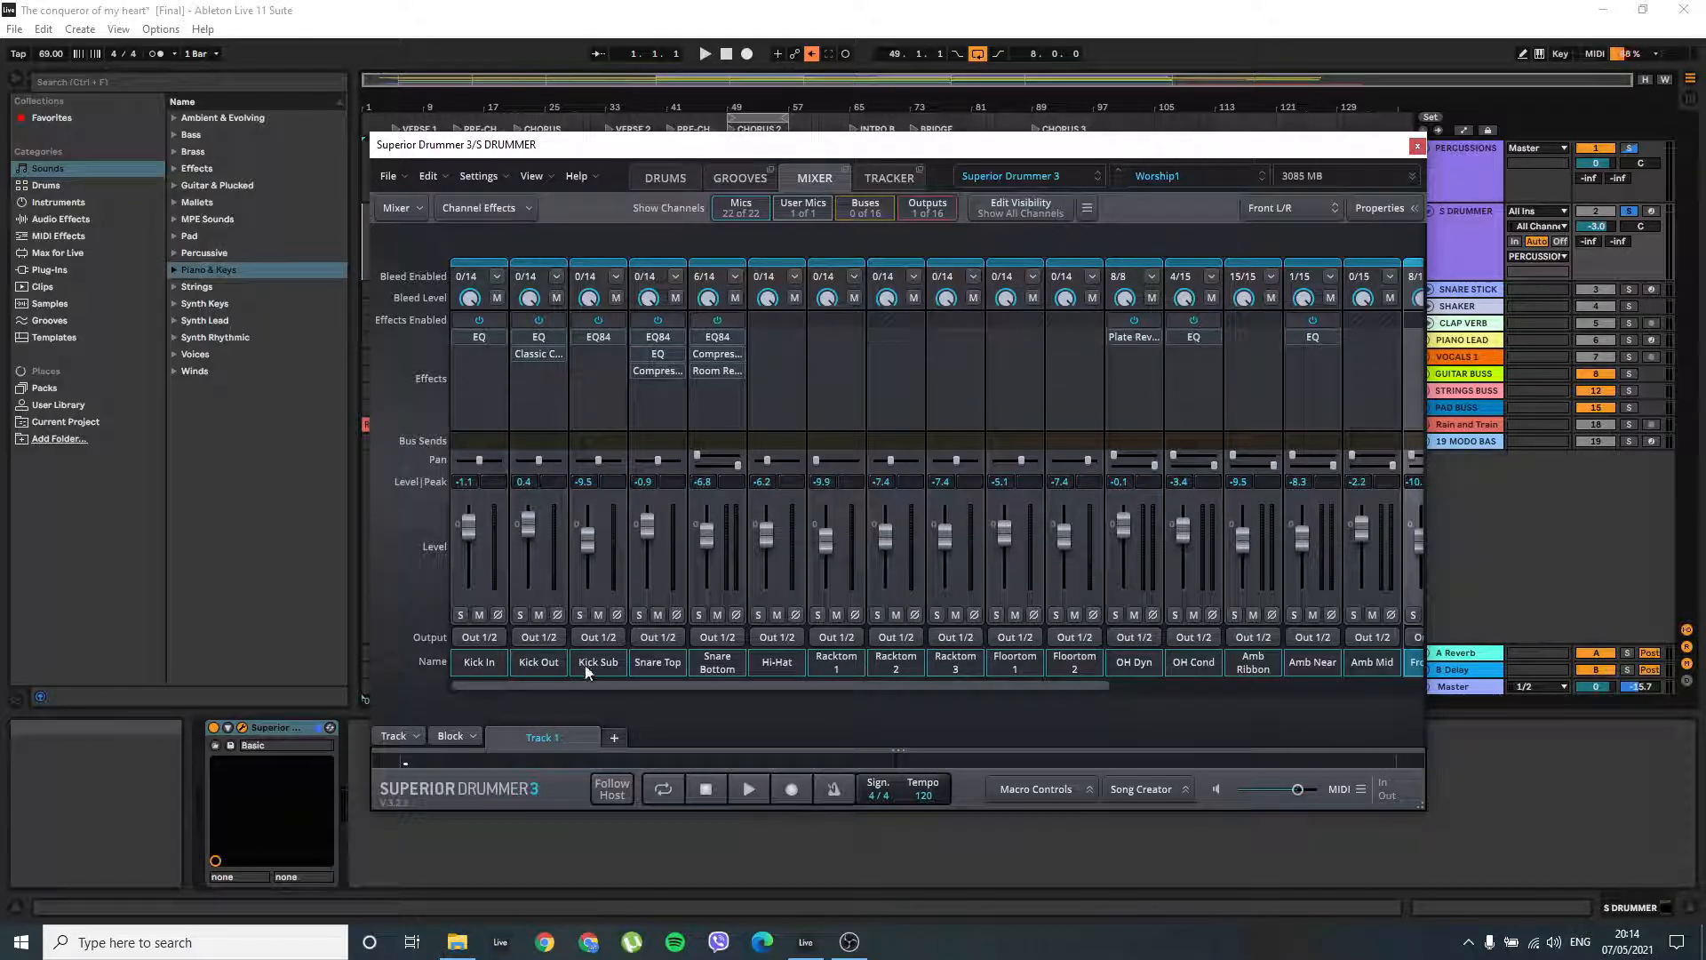
Inspect the EQ84 on the Kick Sub channel, including its available presets and band settings, and close it
{"action": "left_click", "coordinate": [600, 337]}
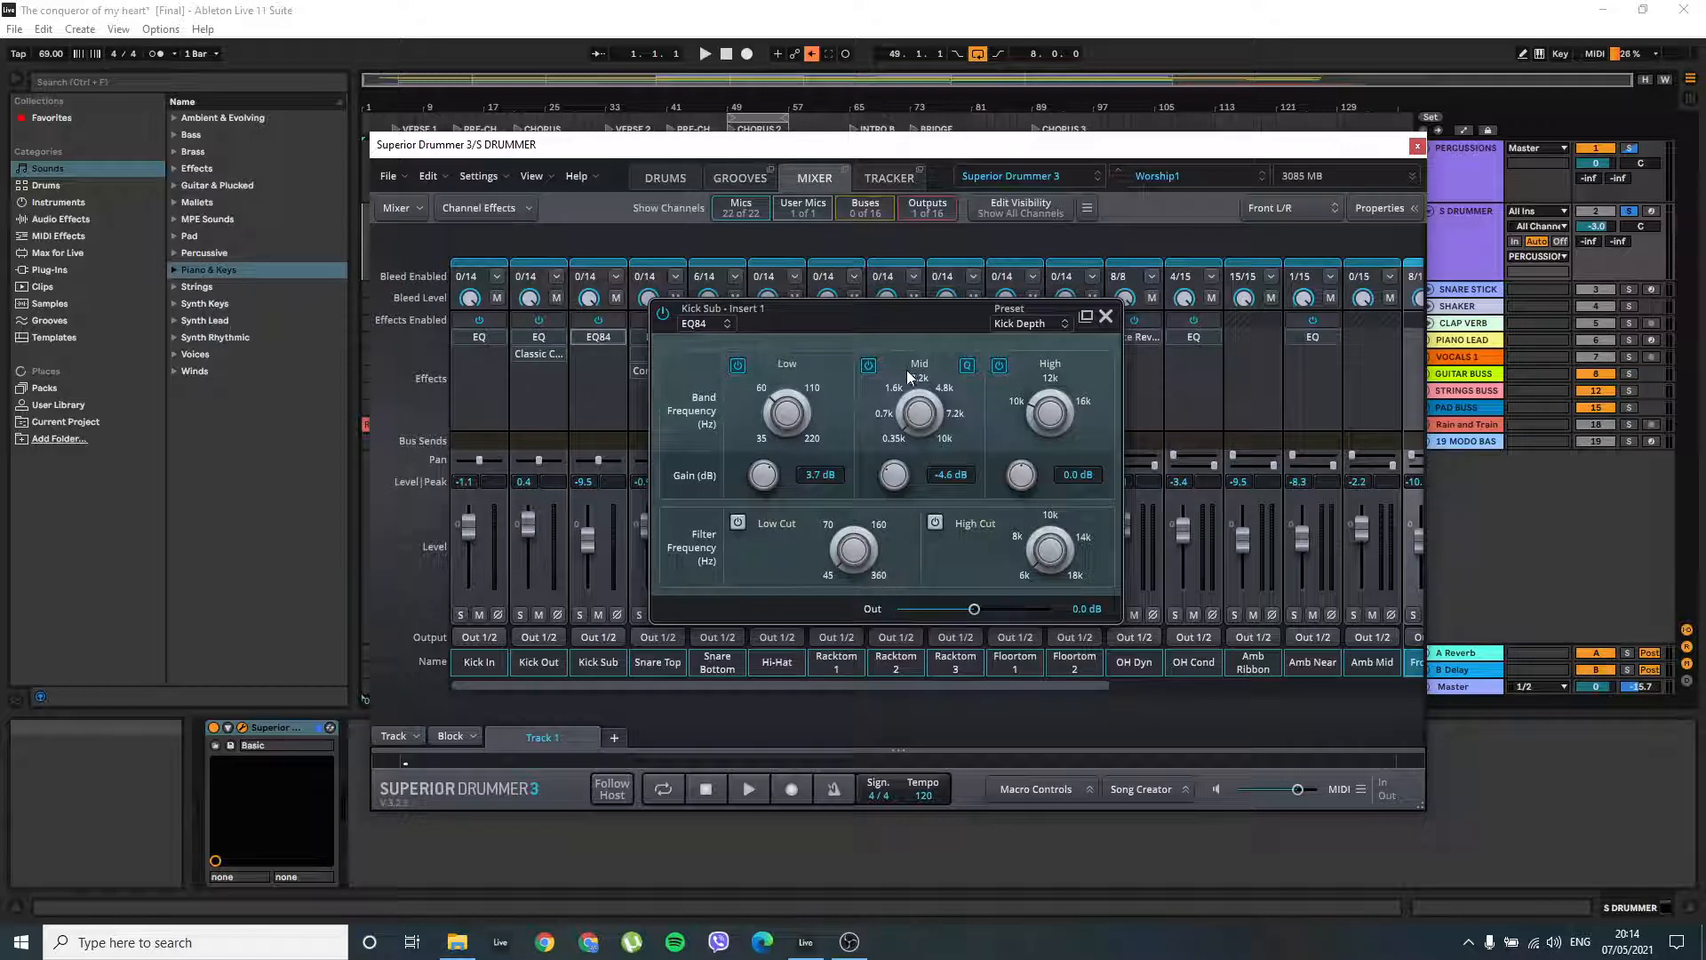
{"action": "left_click", "coordinate": [1022, 328]}
{"action": "left_click", "coordinate": [1022, 328]}
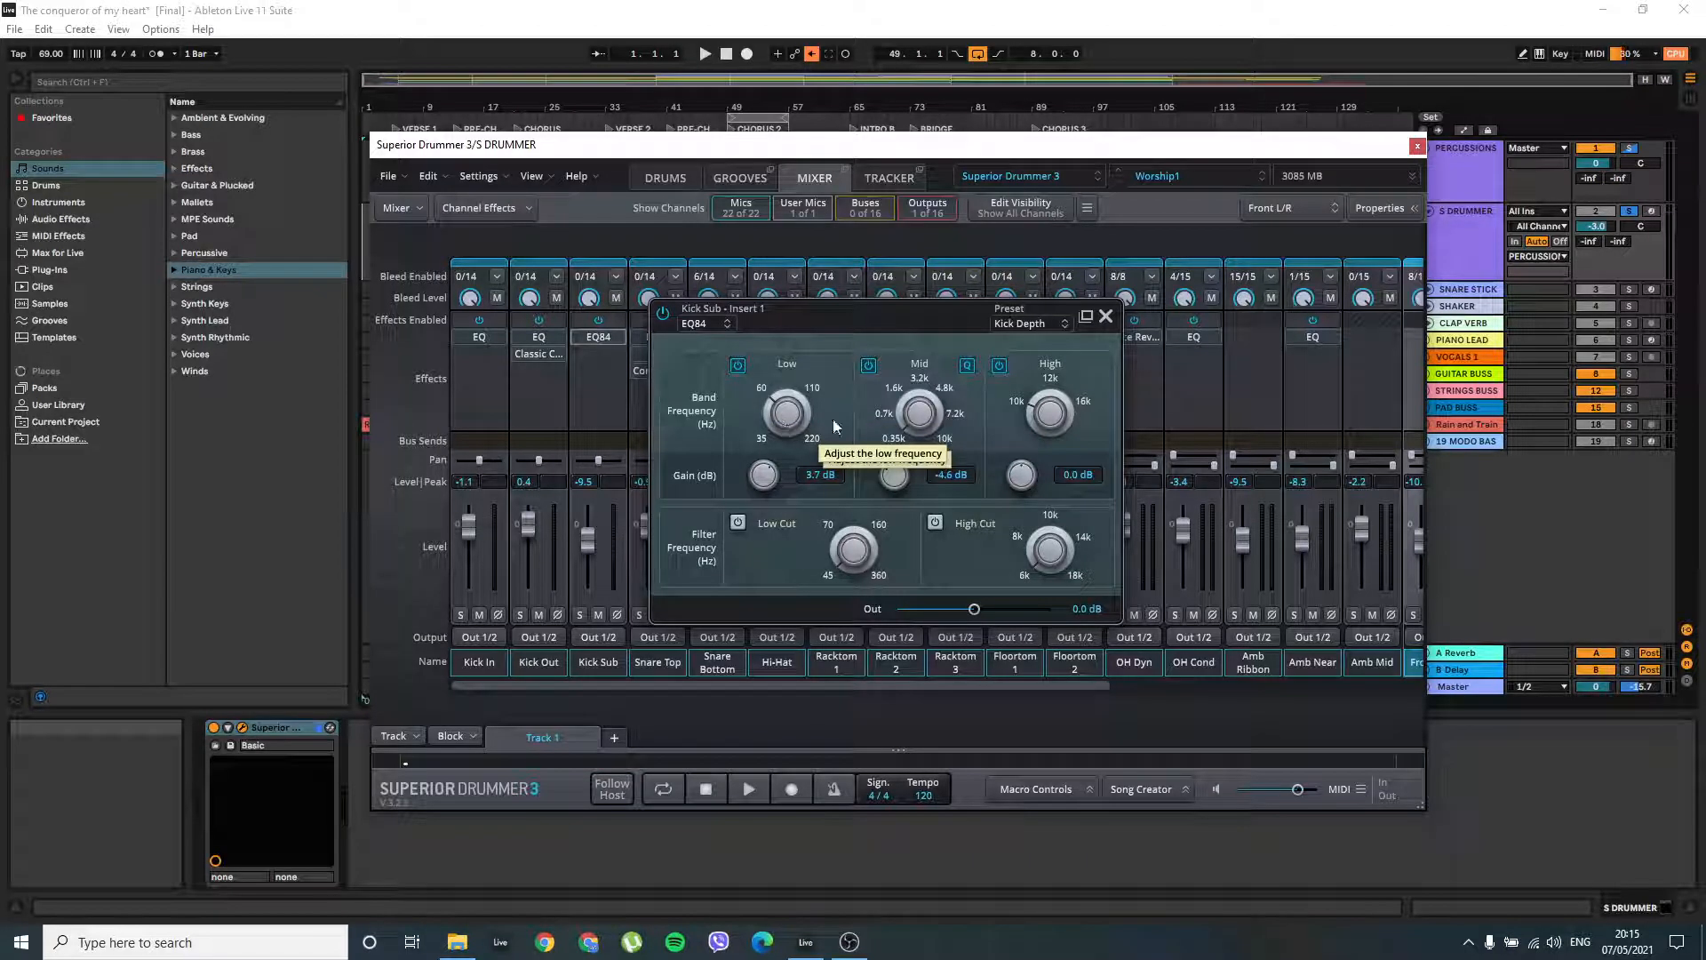
{"action": "left_click", "coordinate": [1106, 317]}
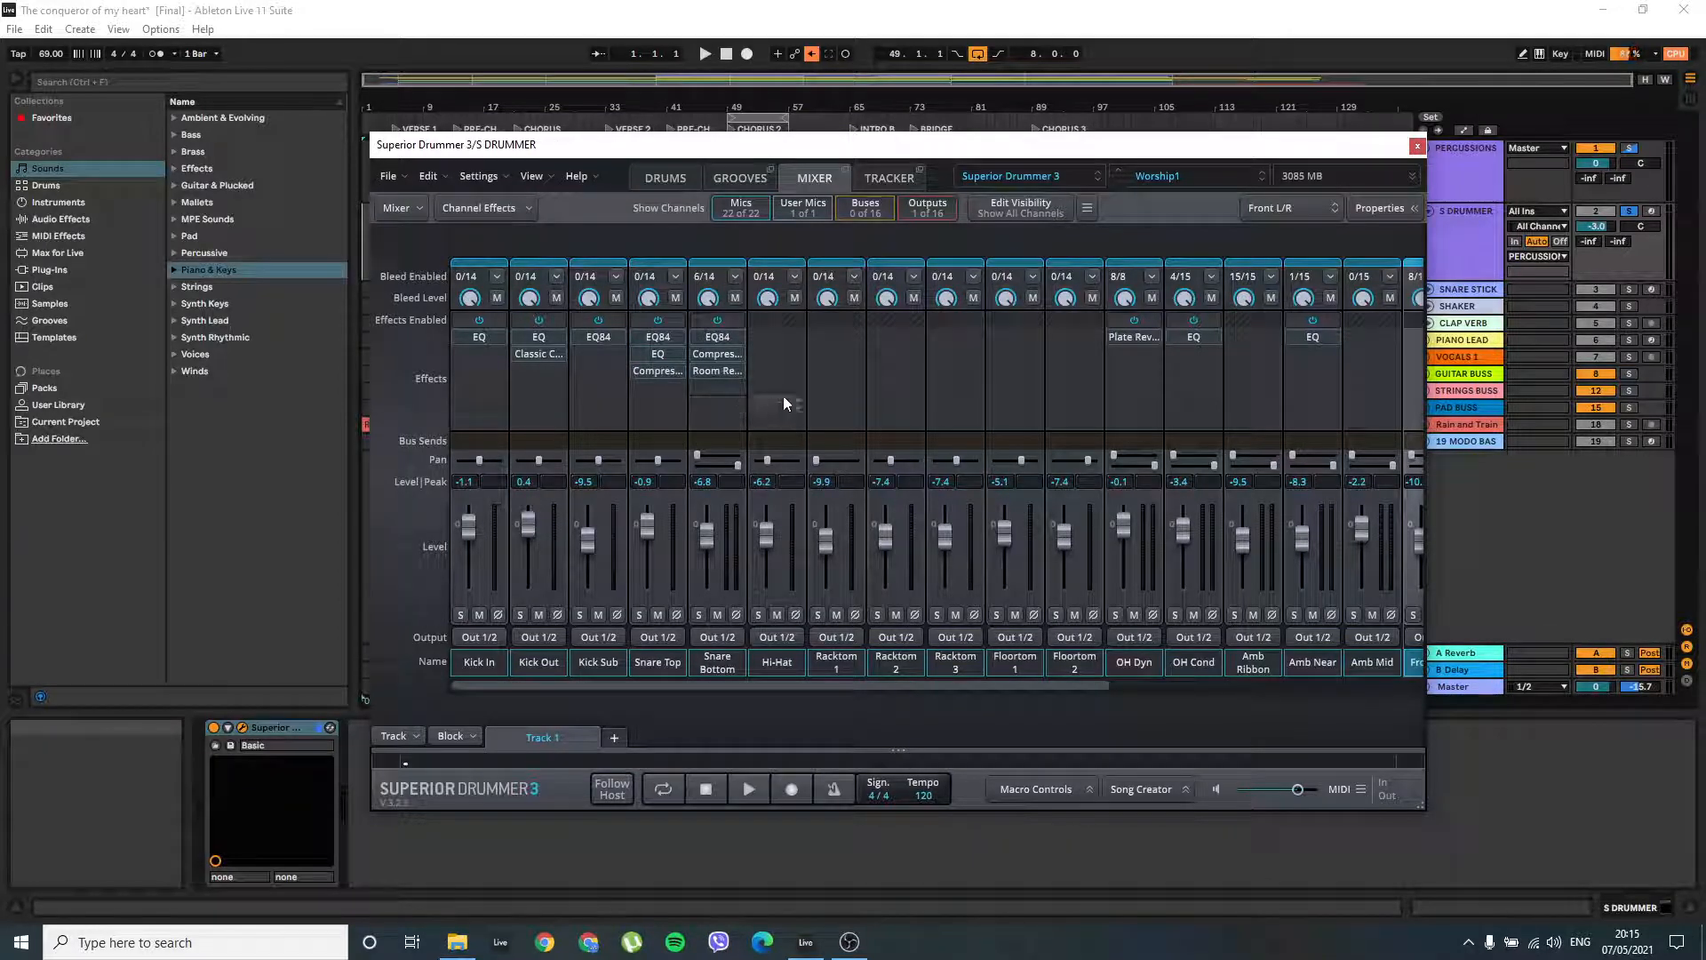
Inspect the EQ84 on the Snare Top channel, look through its preset choices without changing the preset, and close it
{"action": "left_click", "coordinate": [658, 339]}
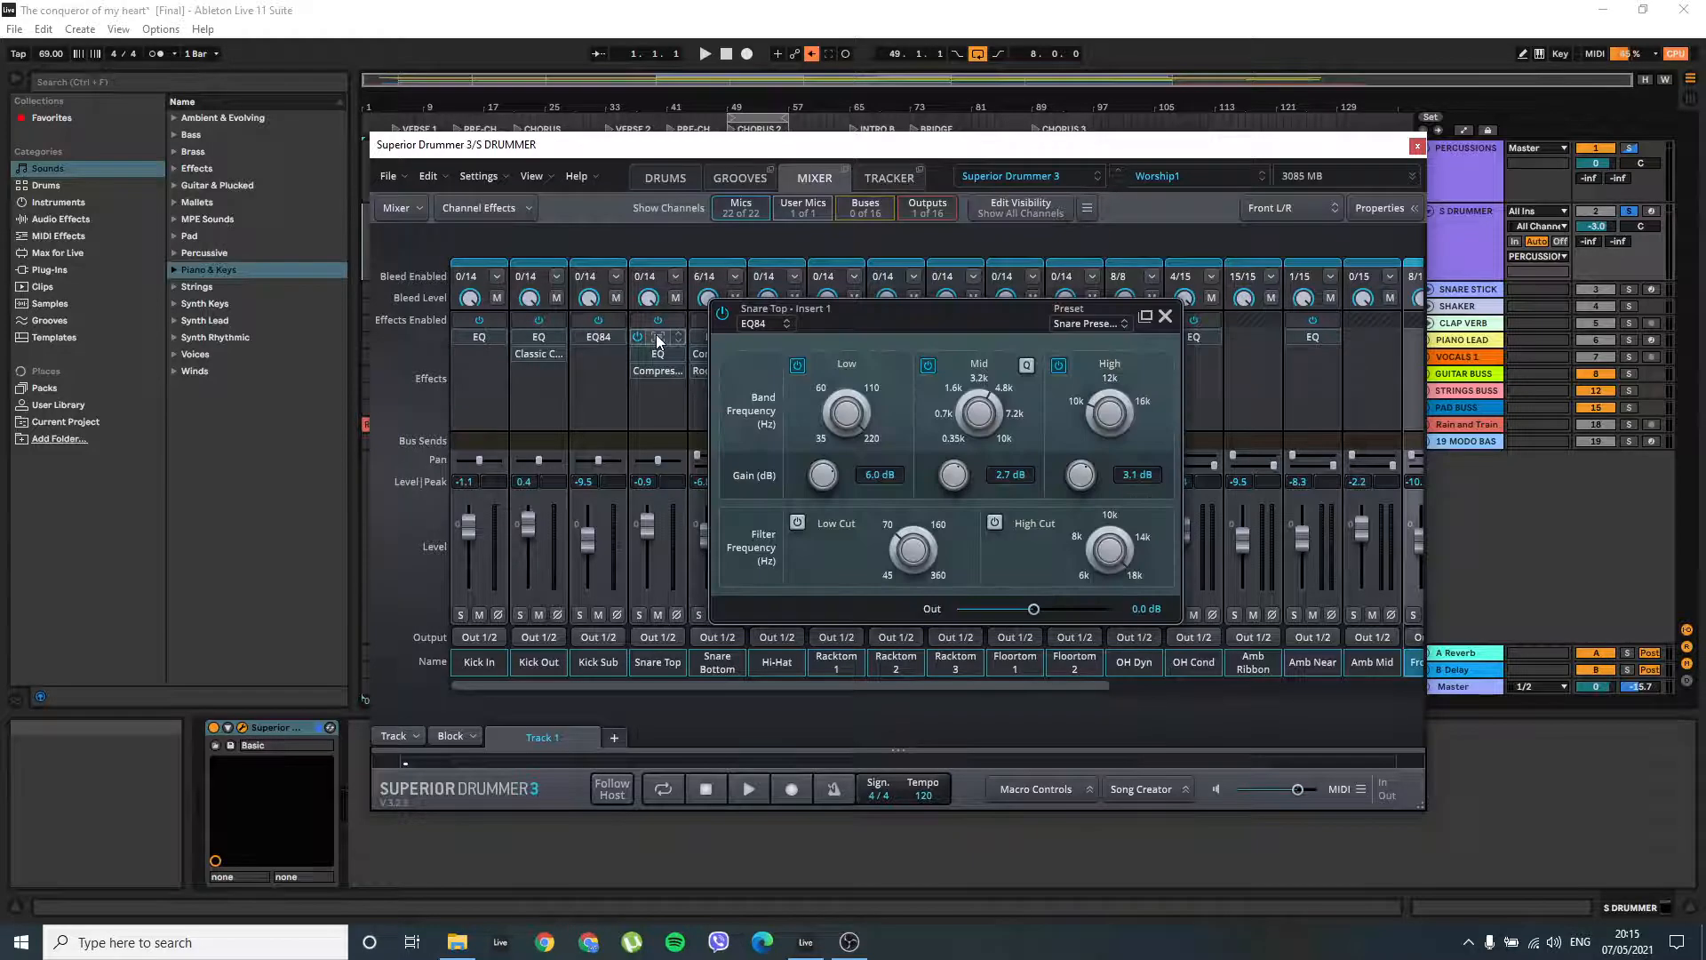
{"action": "left_click", "coordinate": [1077, 324]}
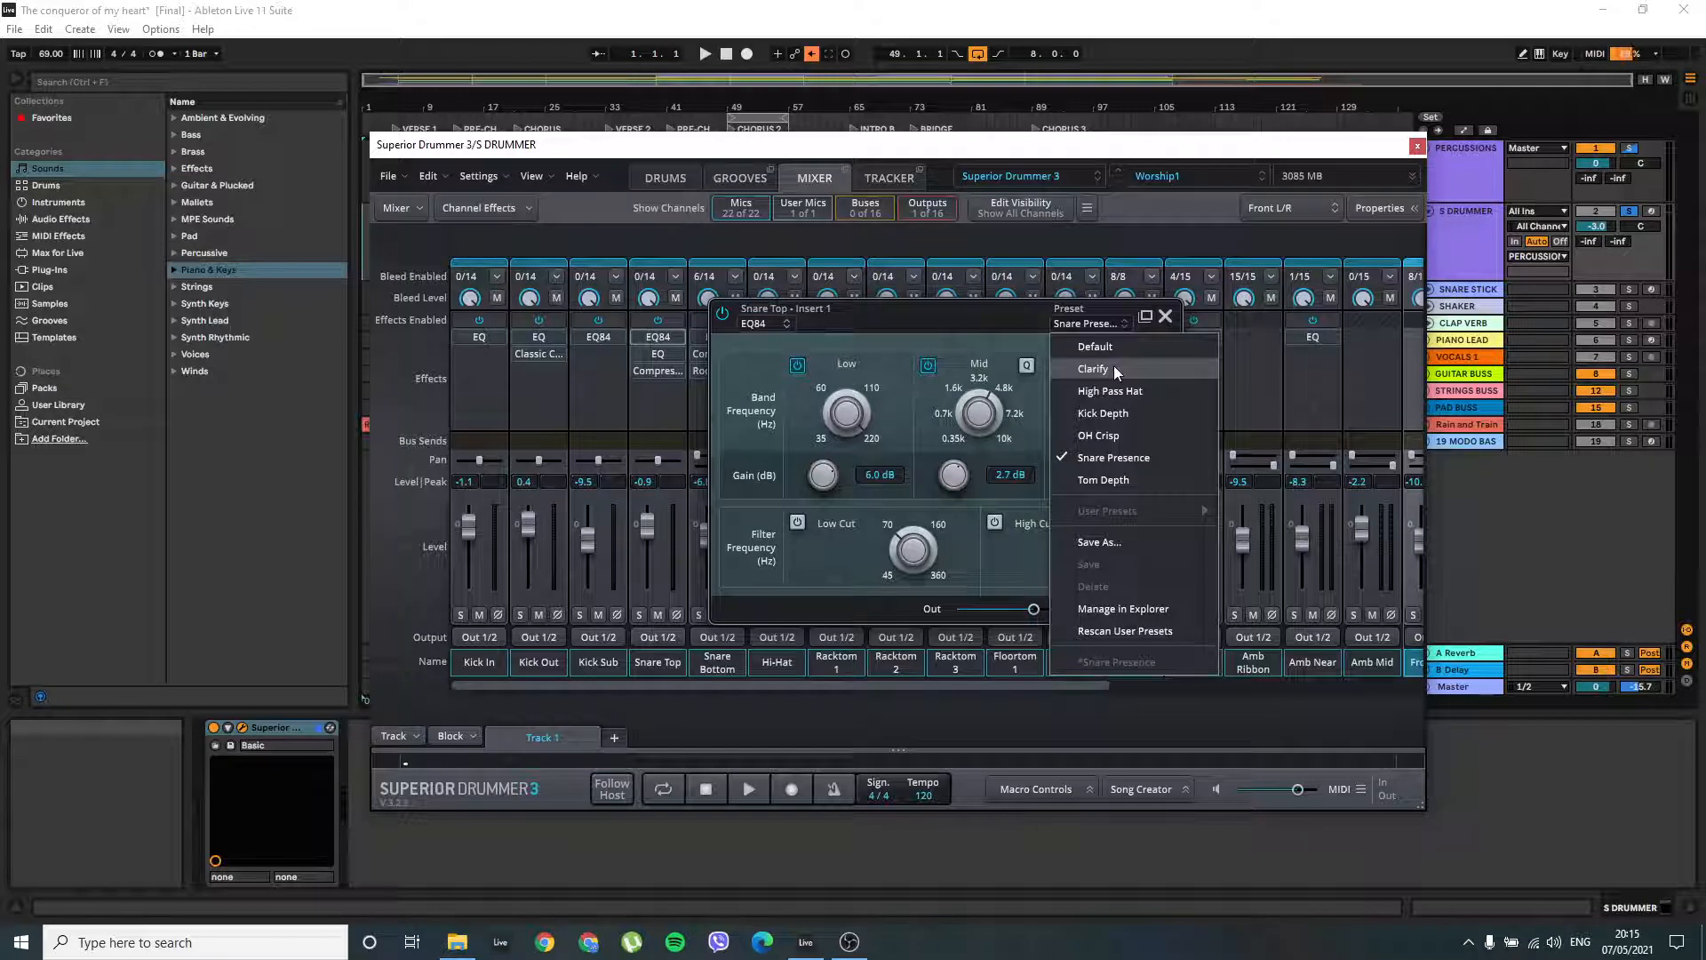
{"action": "left_click", "coordinate": [1086, 326]}
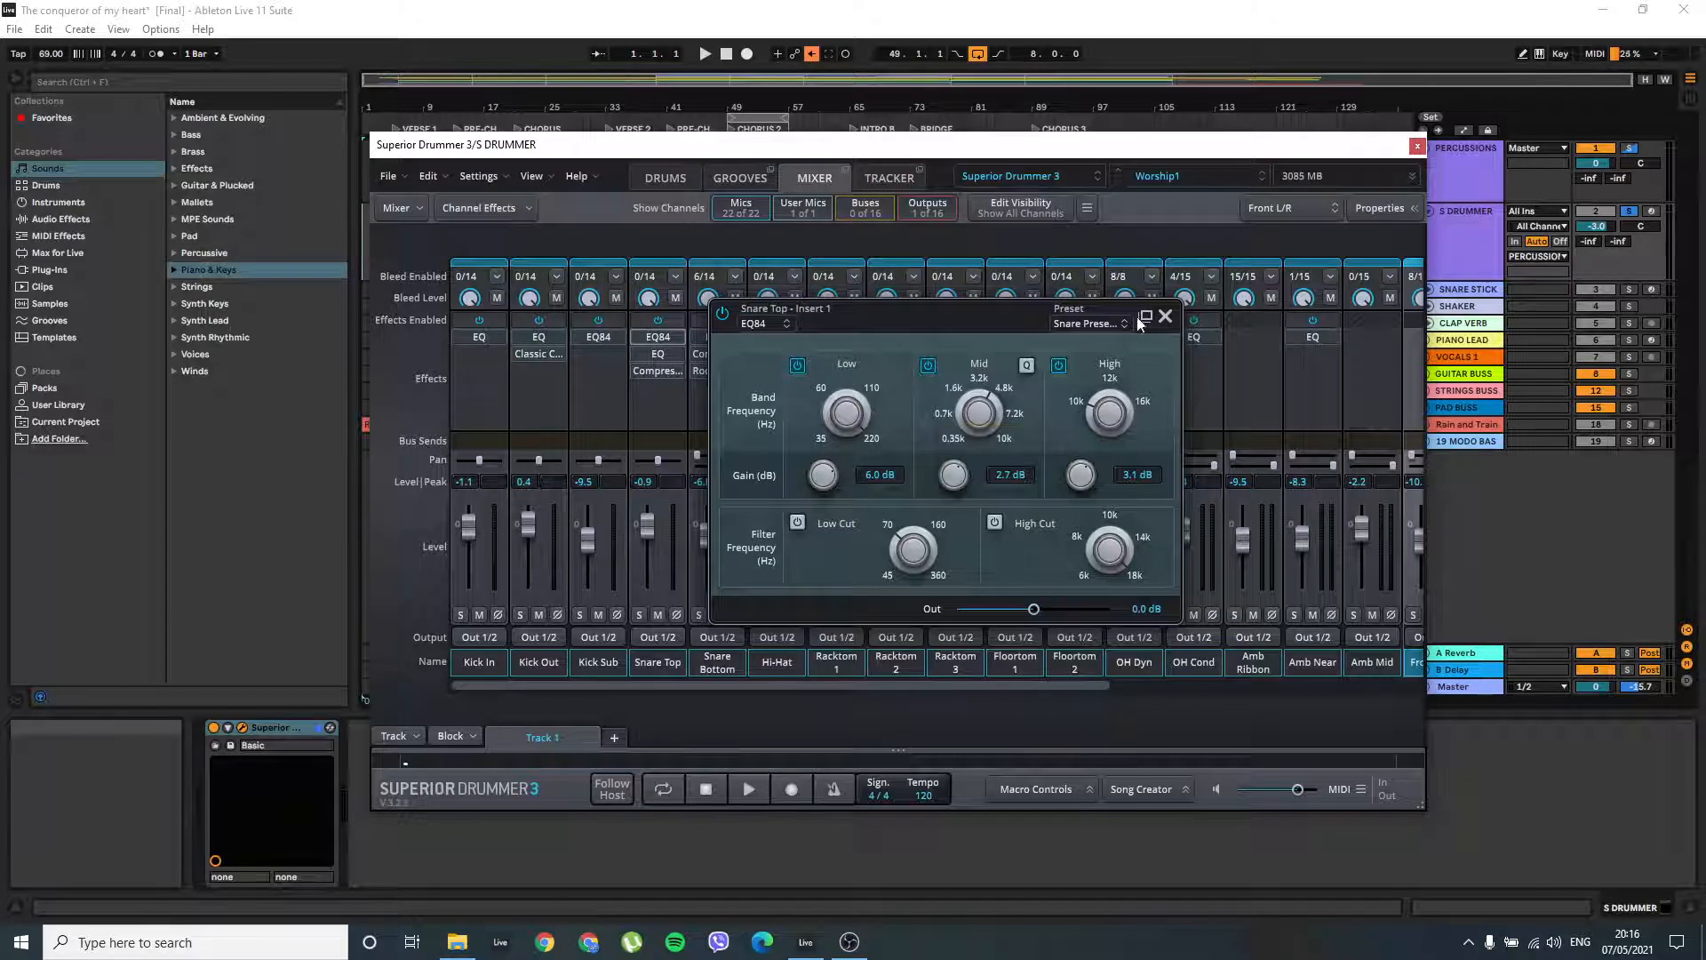
{"action": "left_click", "coordinate": [1165, 315]}
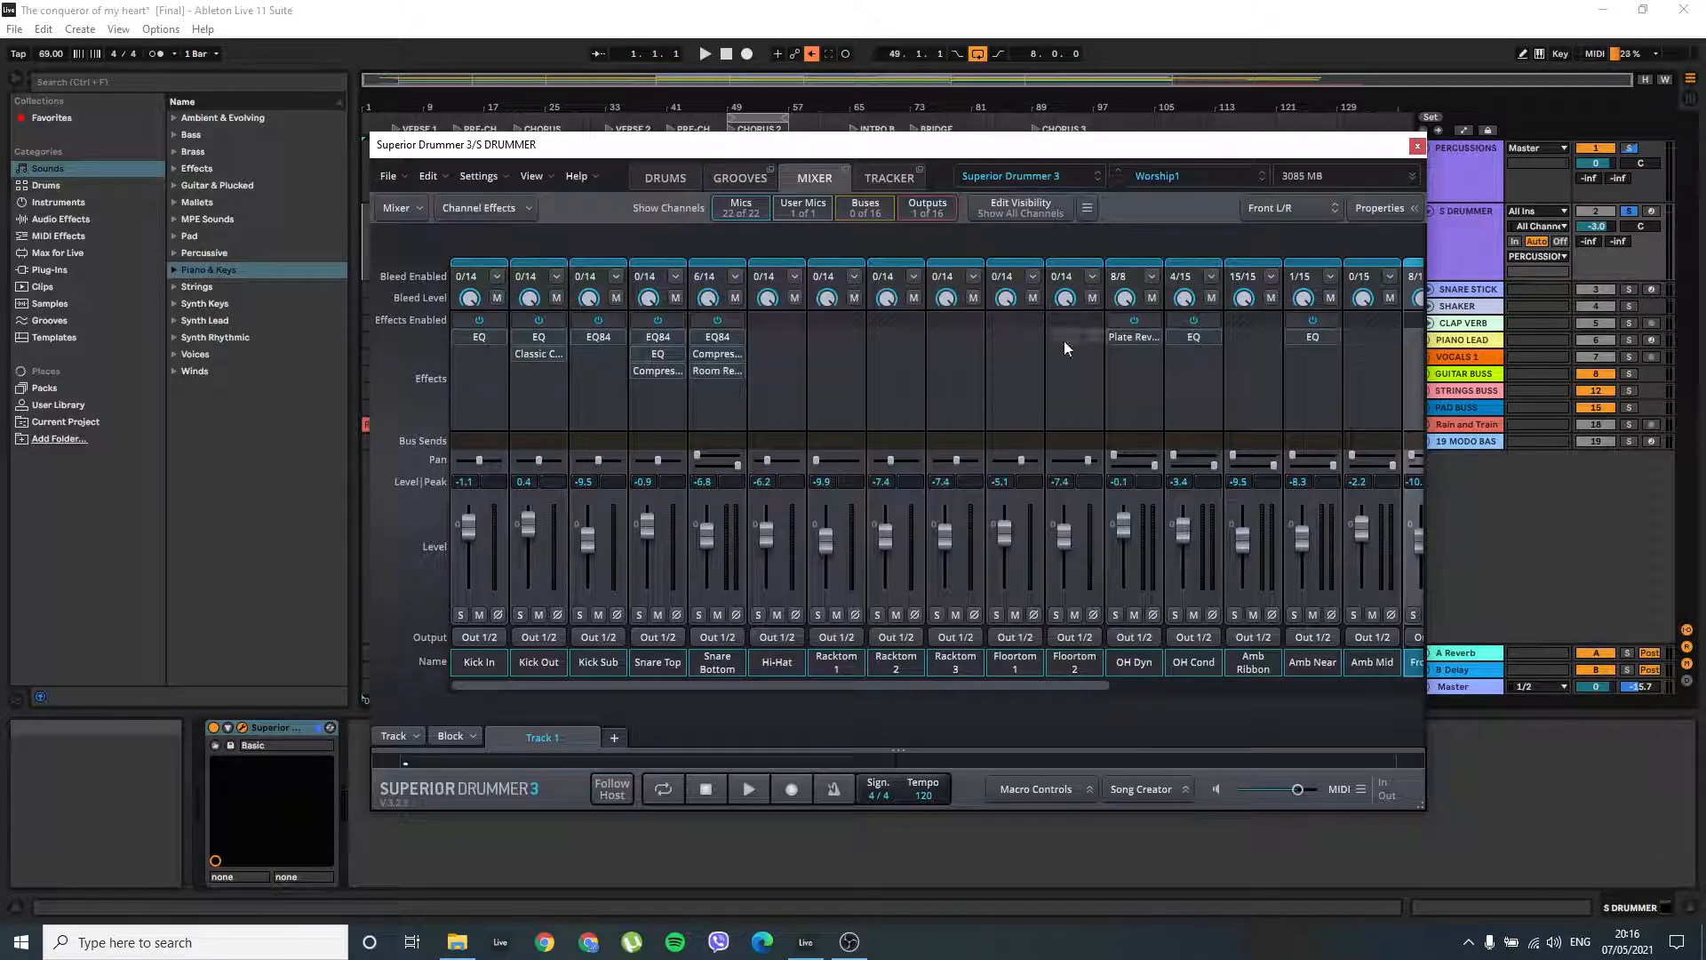
Inspect the Snare Top channel's second insert EQ, checking its low-mid boost band and its cut band, and close it
{"action": "left_click", "coordinate": [658, 353]}
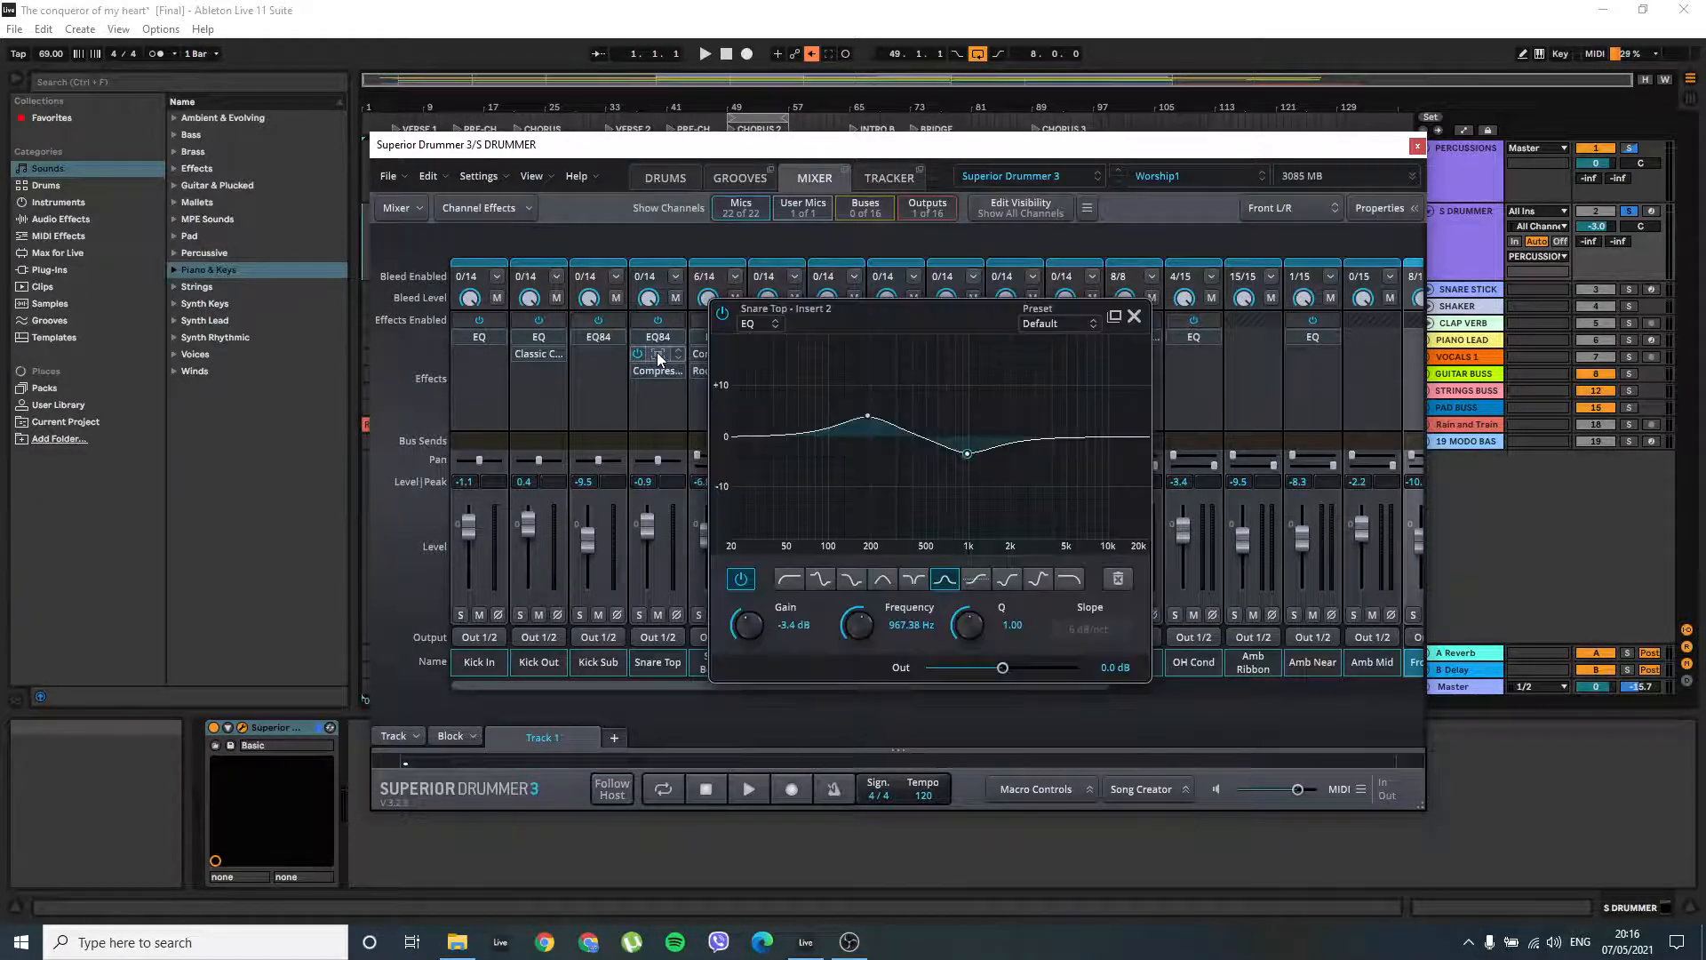
{"action": "left_click", "coordinate": [870, 419]}
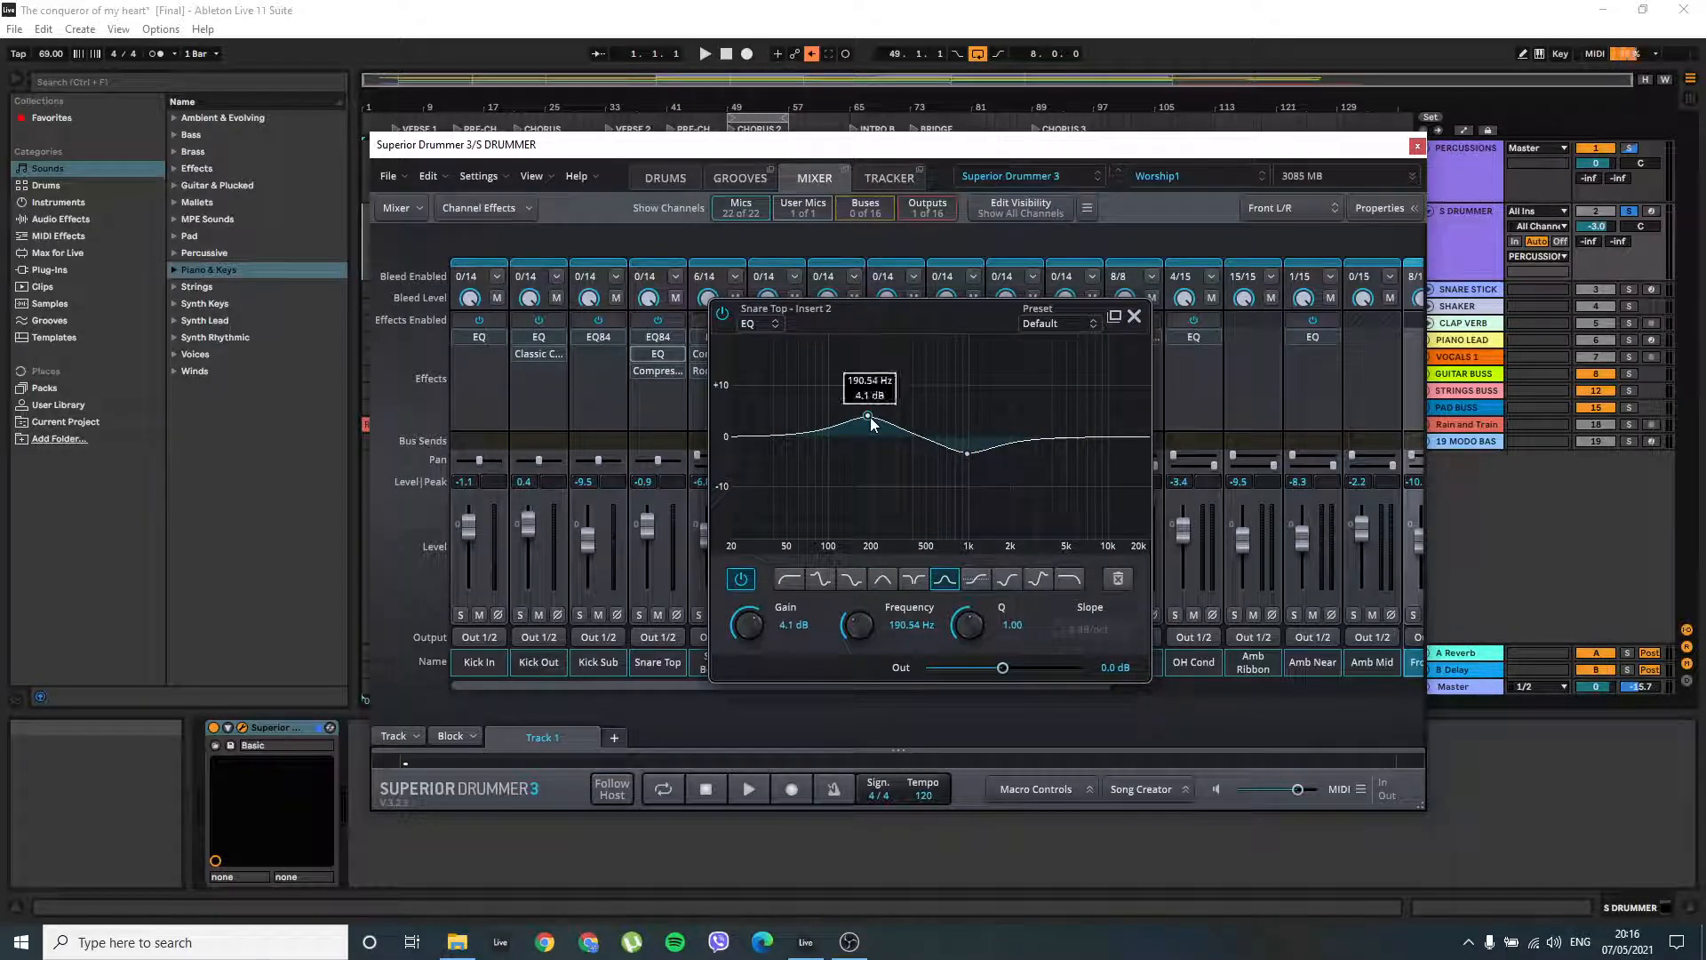
{"action": "left_click", "coordinate": [967, 456]}
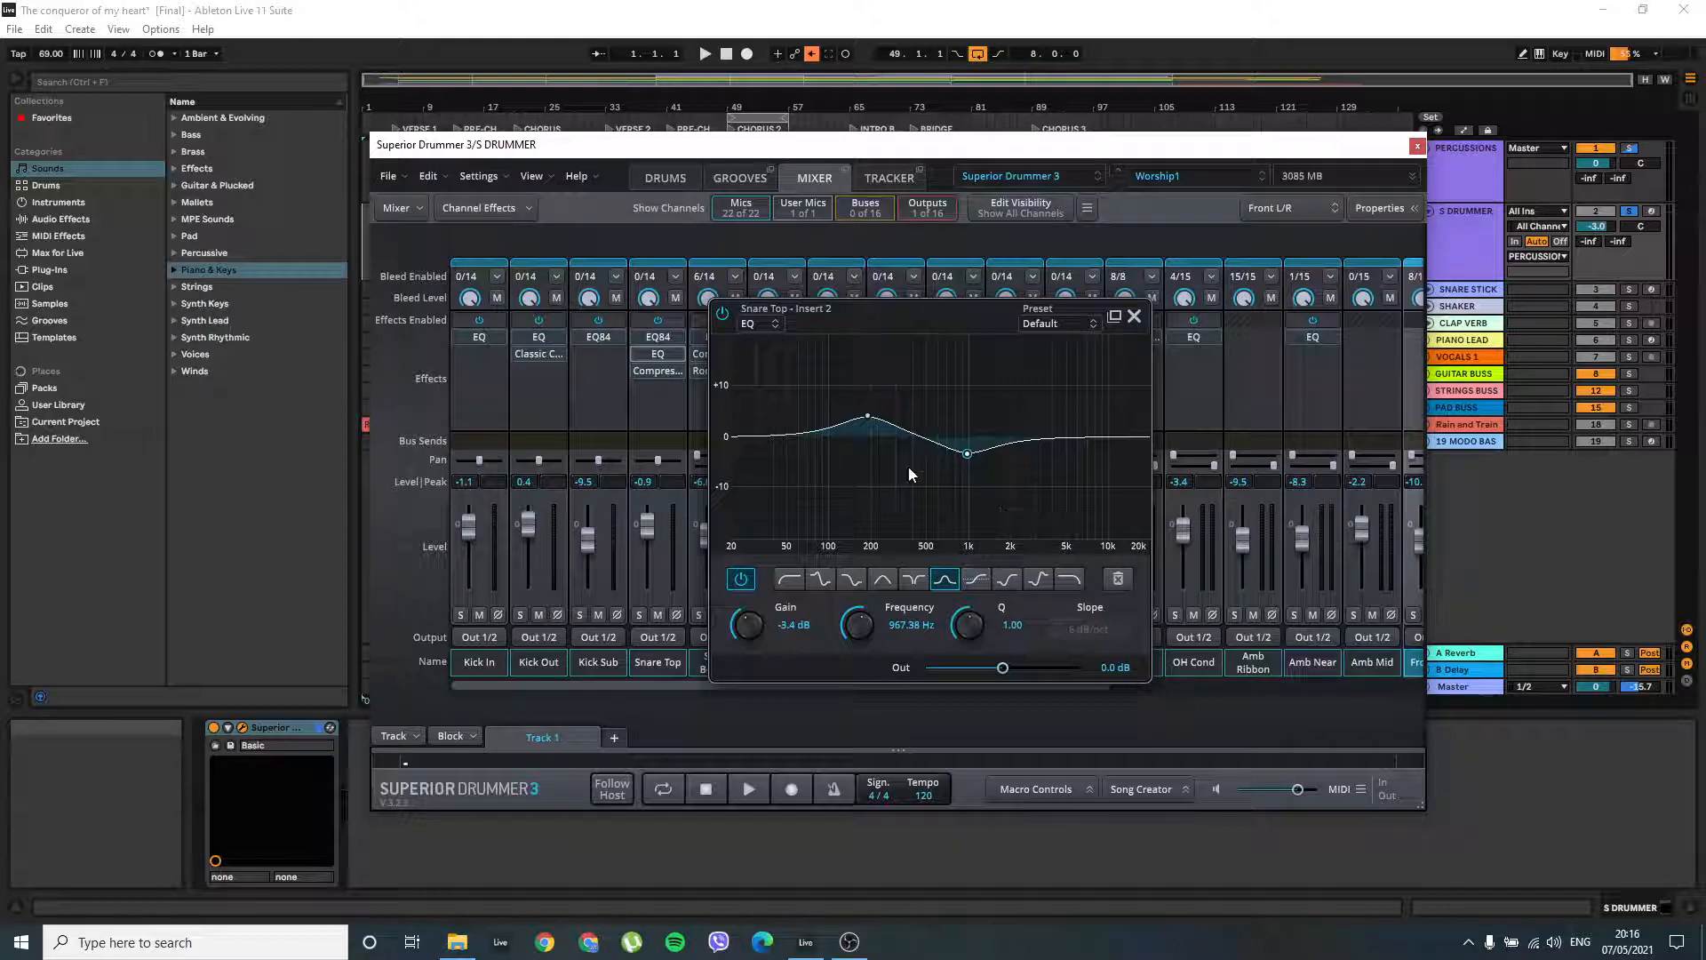
{"action": "left_click", "coordinate": [1133, 316]}
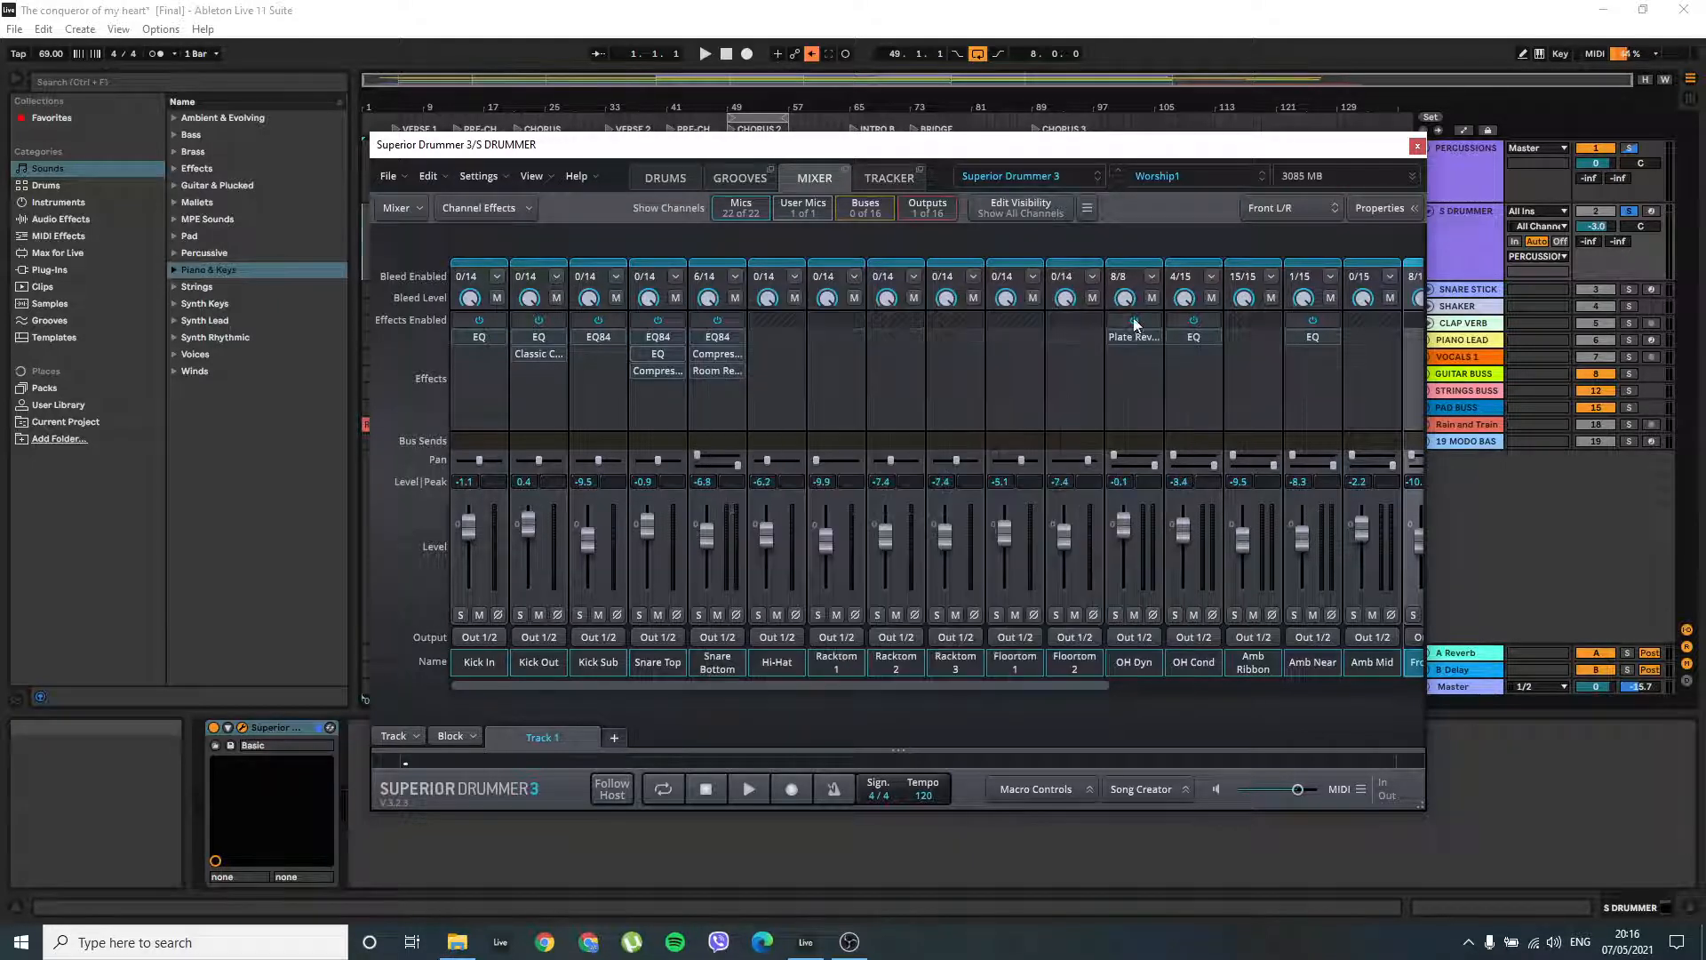
Set the Size of the Room Reverb on the Snare Bottom channel to 60.5% and close the effect
{"action": "left_click", "coordinate": [716, 371]}
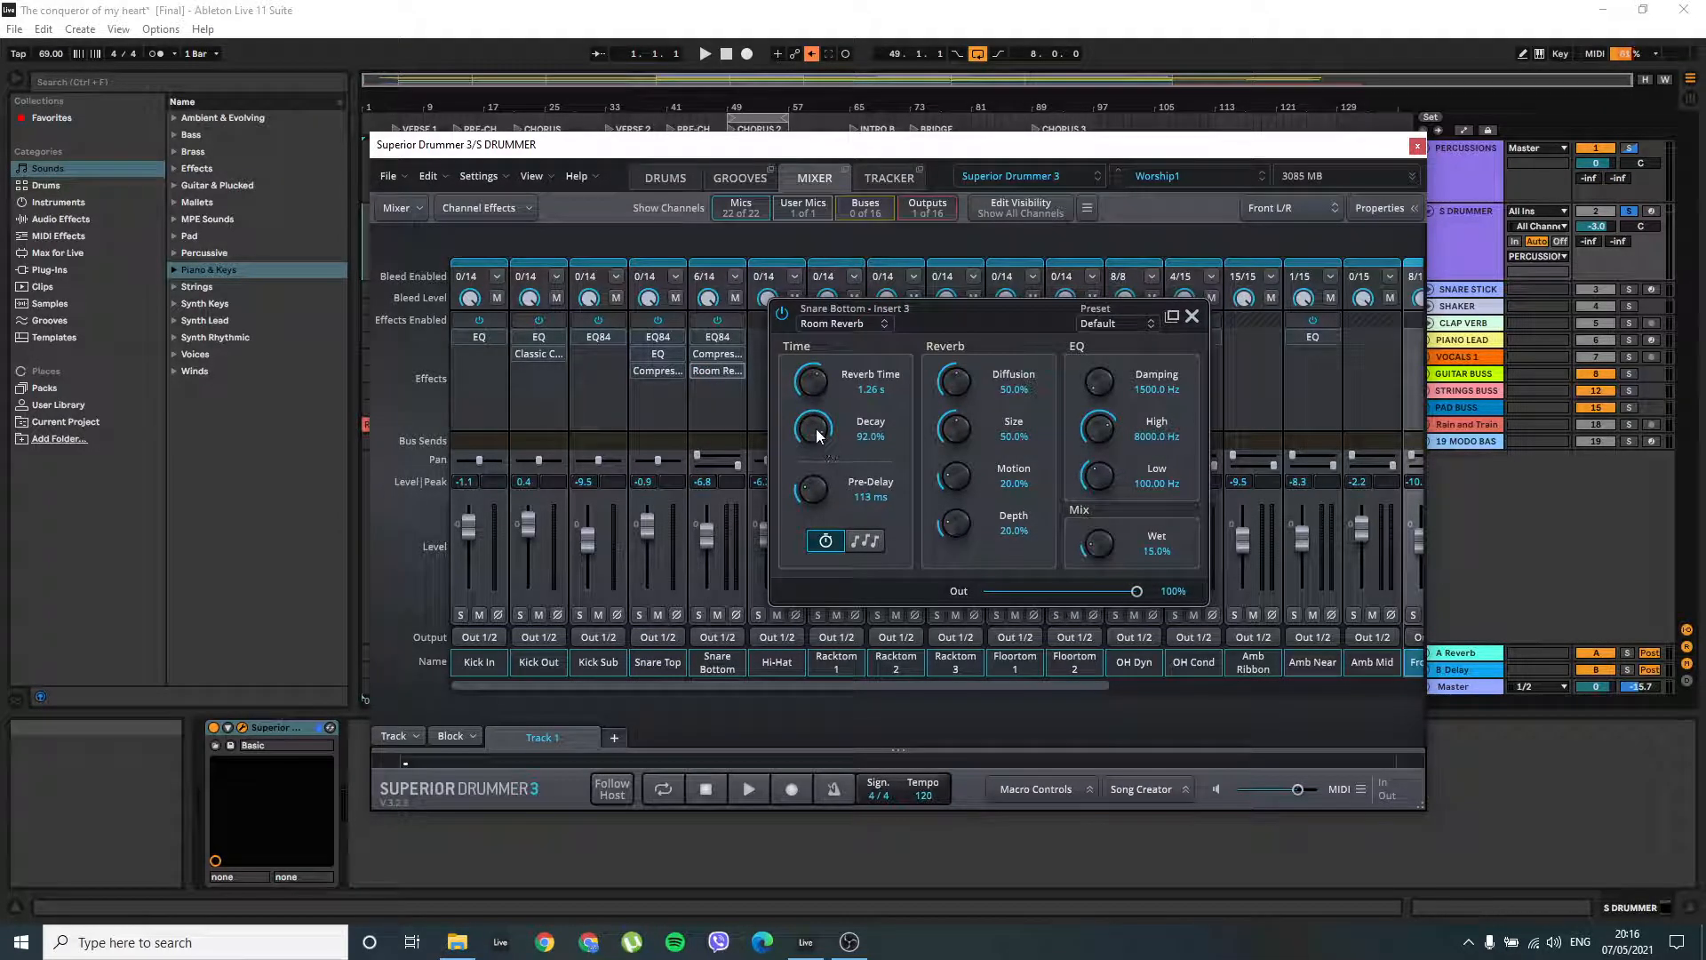
{"action": "scroll", "coordinate": [823, 441], "scroll_direction": "down", "scroll_amount": 2}
{"action": "scroll", "coordinate": [958, 429], "scroll_direction": "up", "scroll_amount": 3}
{"action": "scroll", "coordinate": [953, 405], "scroll_direction": "up", "scroll_amount": 5}
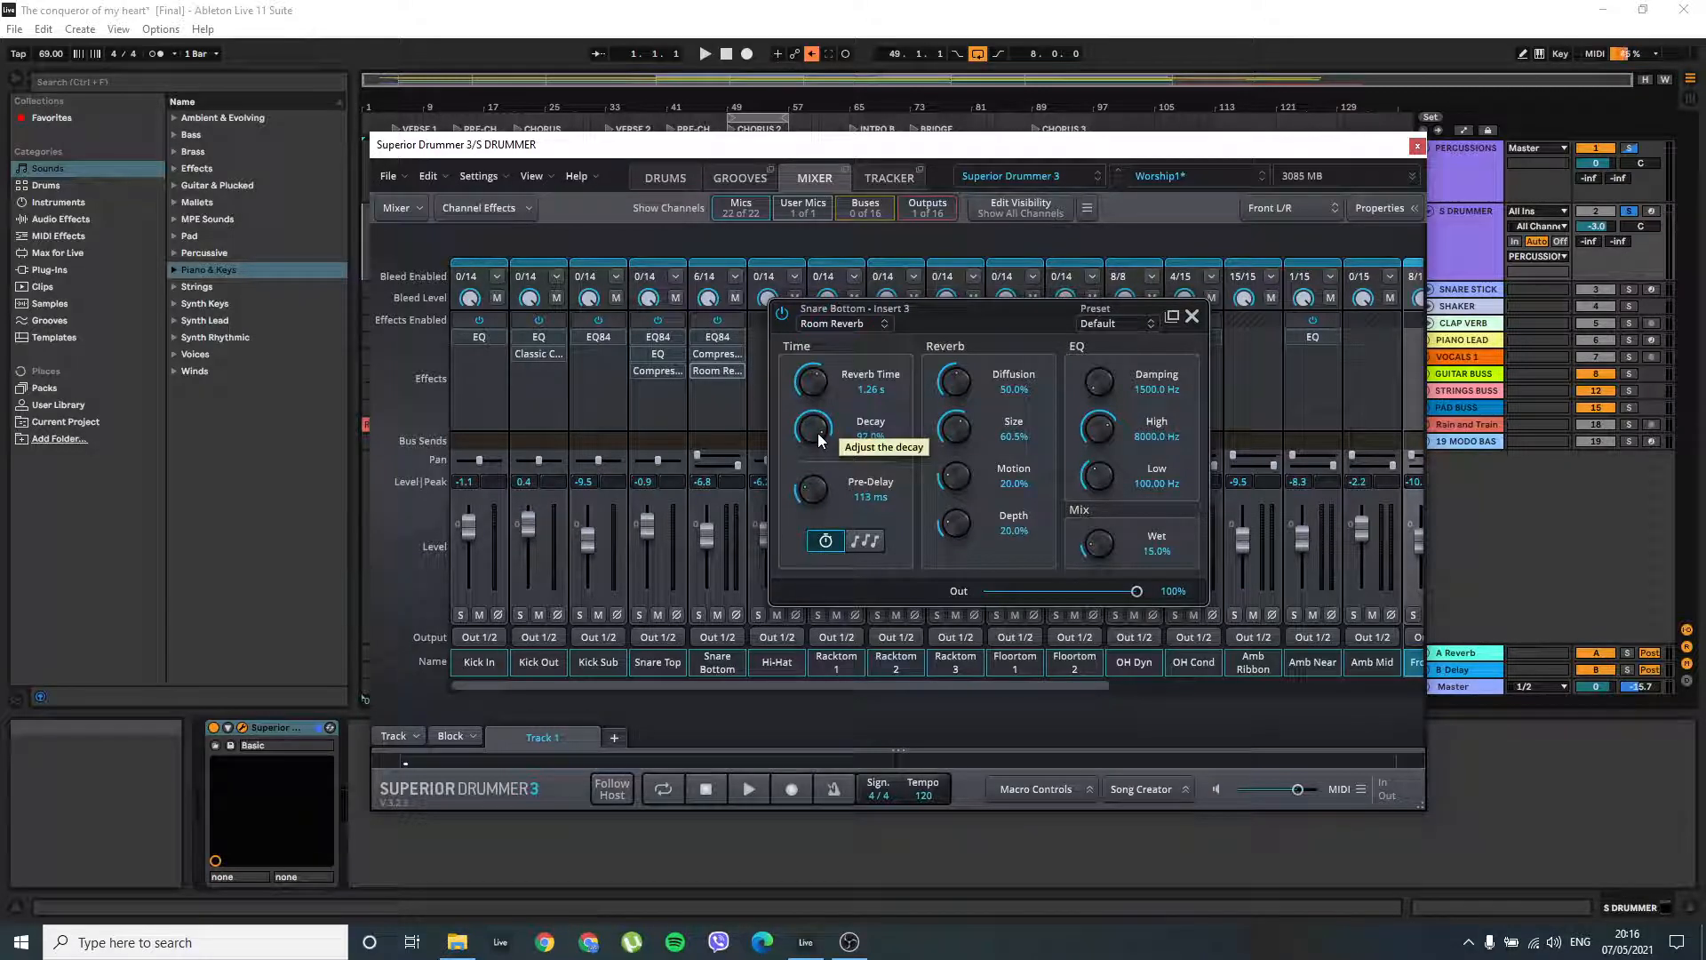
{"action": "left_click", "coordinate": [1191, 317]}
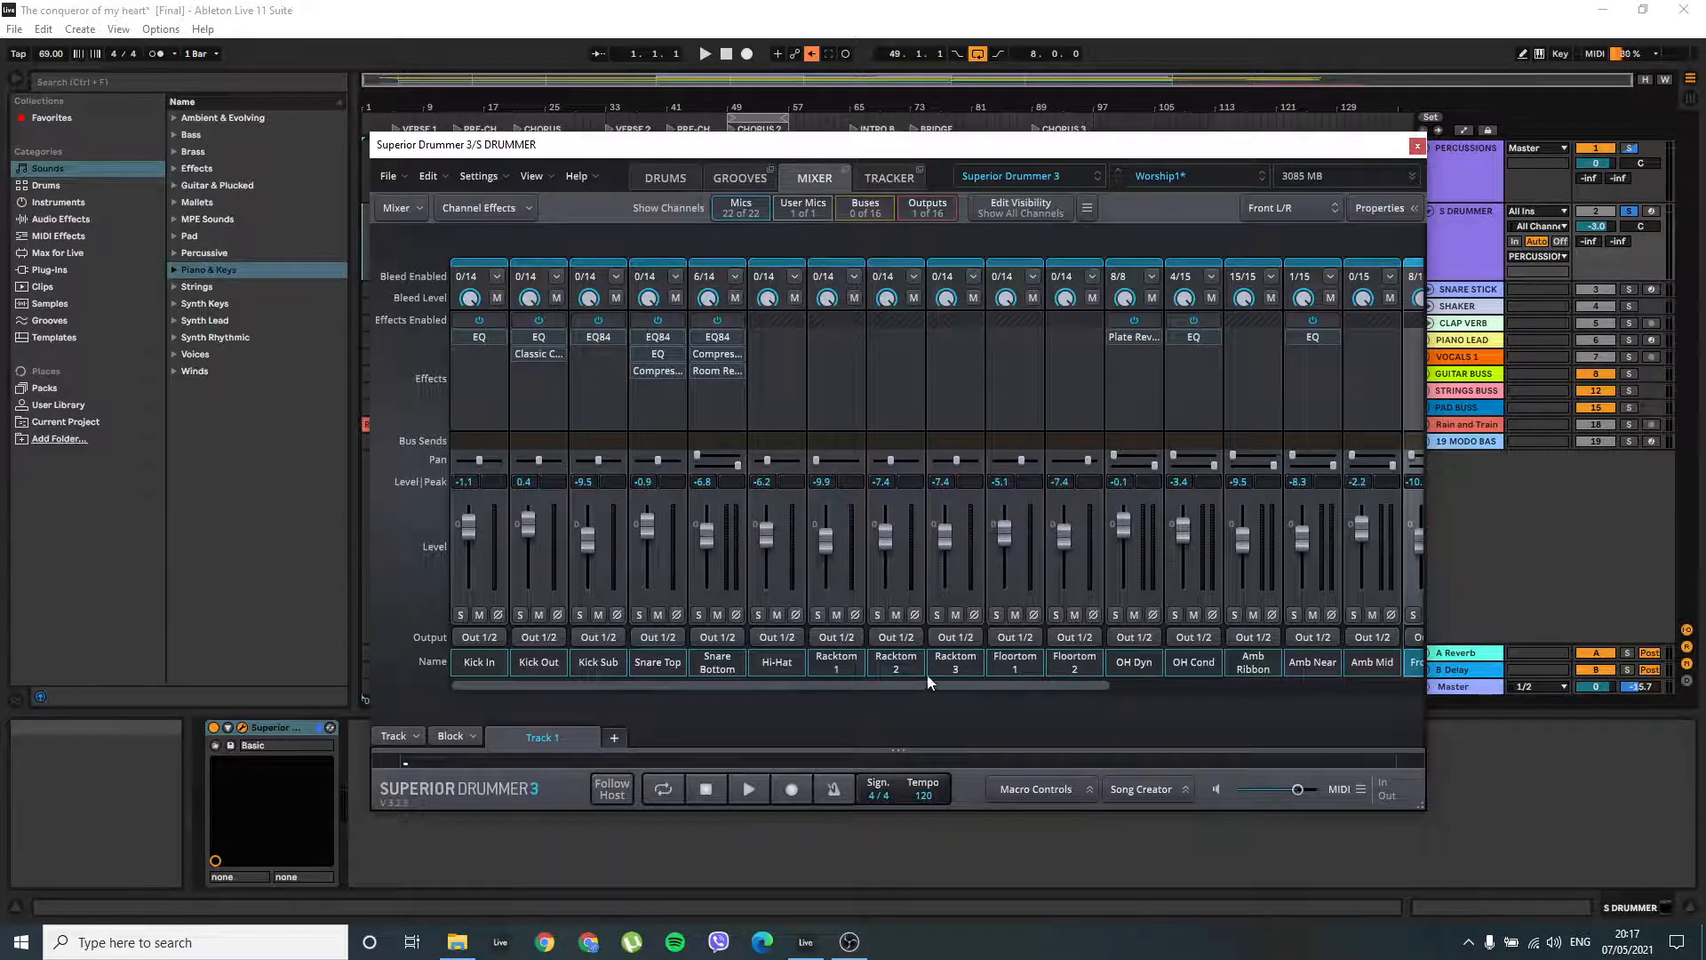
Adjust the Color of the Plate Reverb on the OH Dyn channel and close the effect
{"action": "left_click_drag", "start_coordinate": [928, 681], "coordinate": [964, 686]}
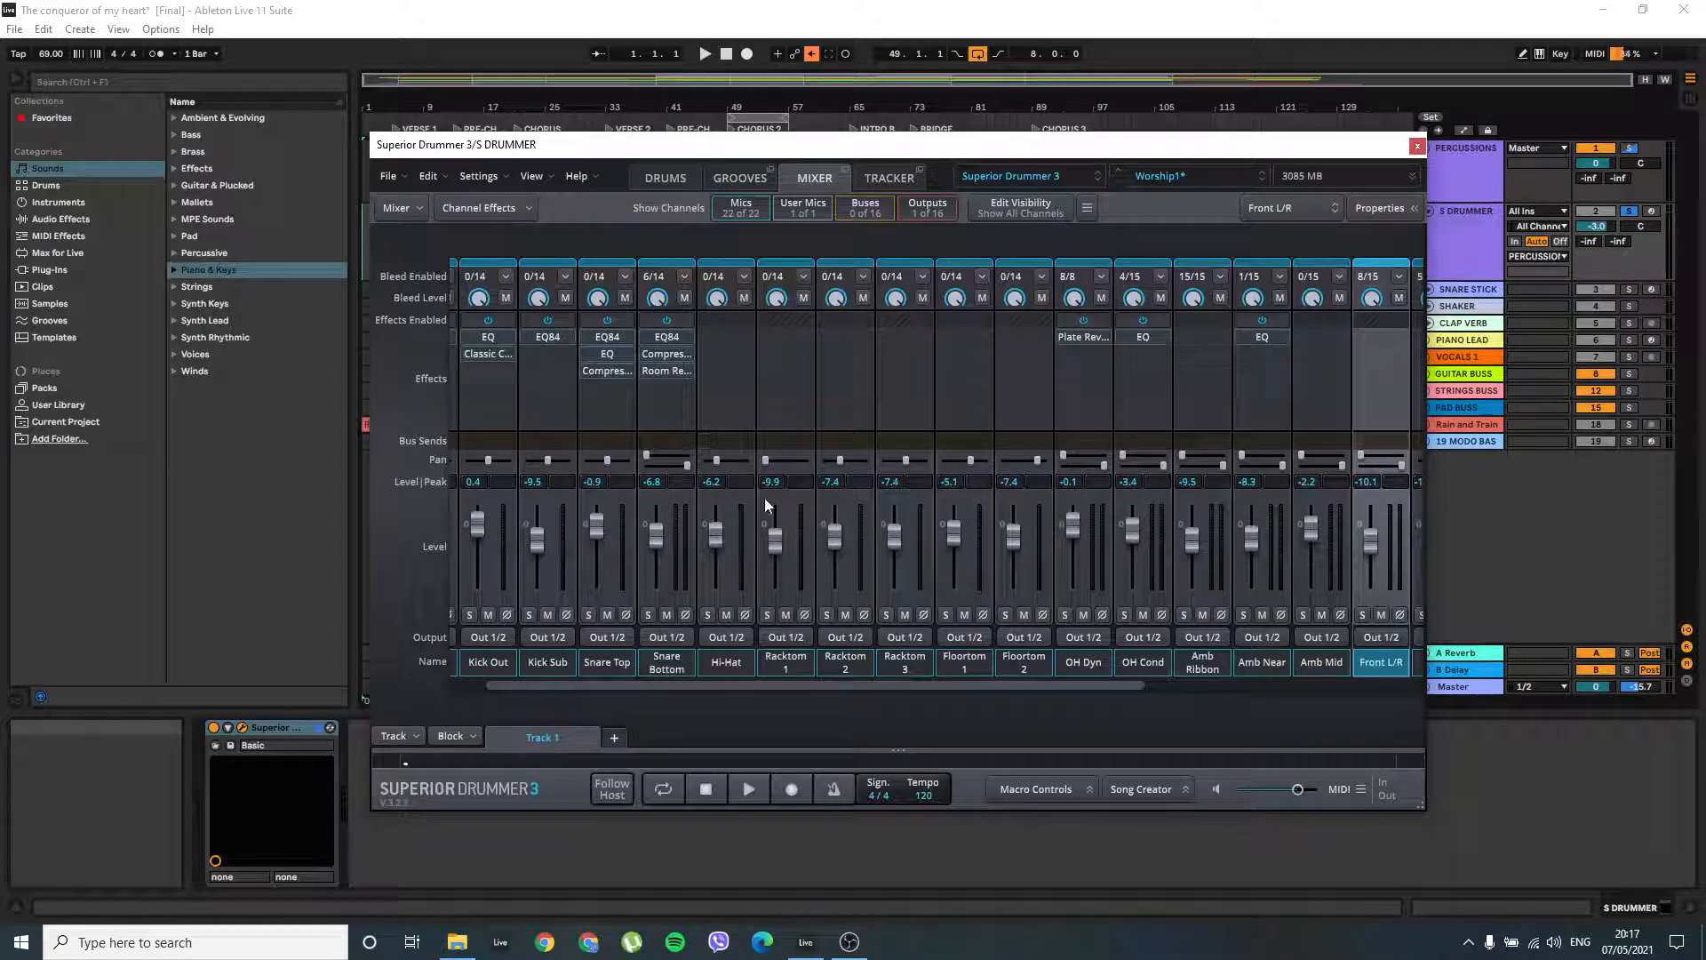
{"action": "mouse_move", "coordinate": [1080, 338]}
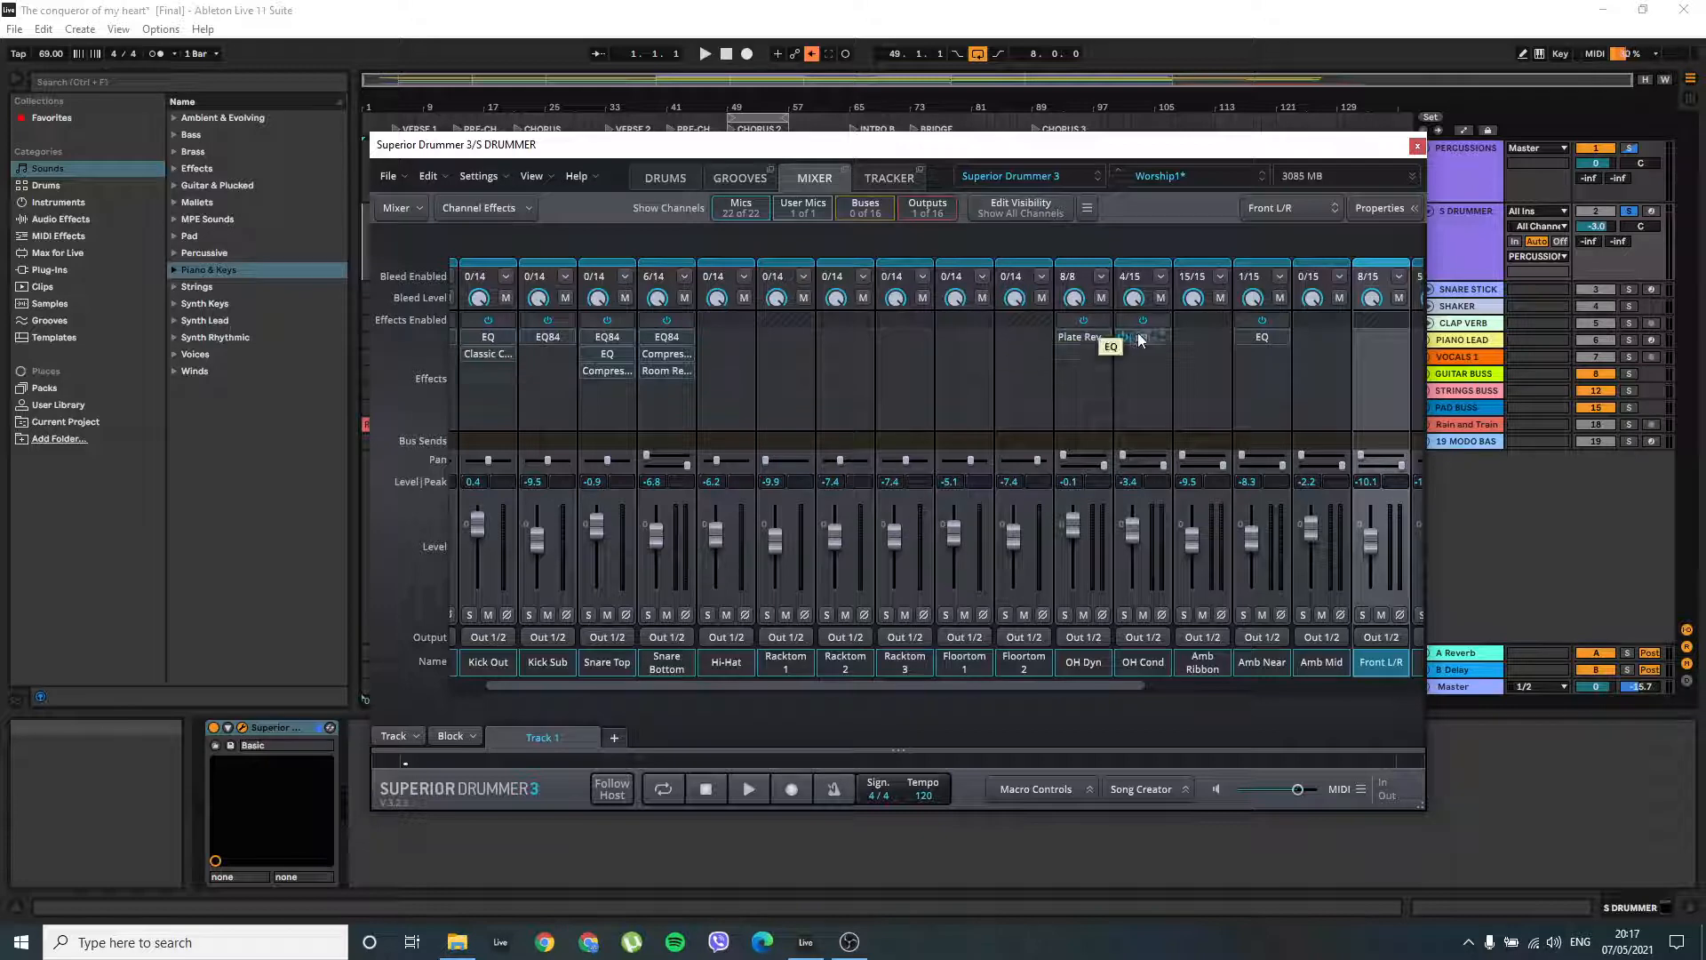
{"action": "left_click_drag", "start_coordinate": [912, 684], "coordinate": [1064, 682]}
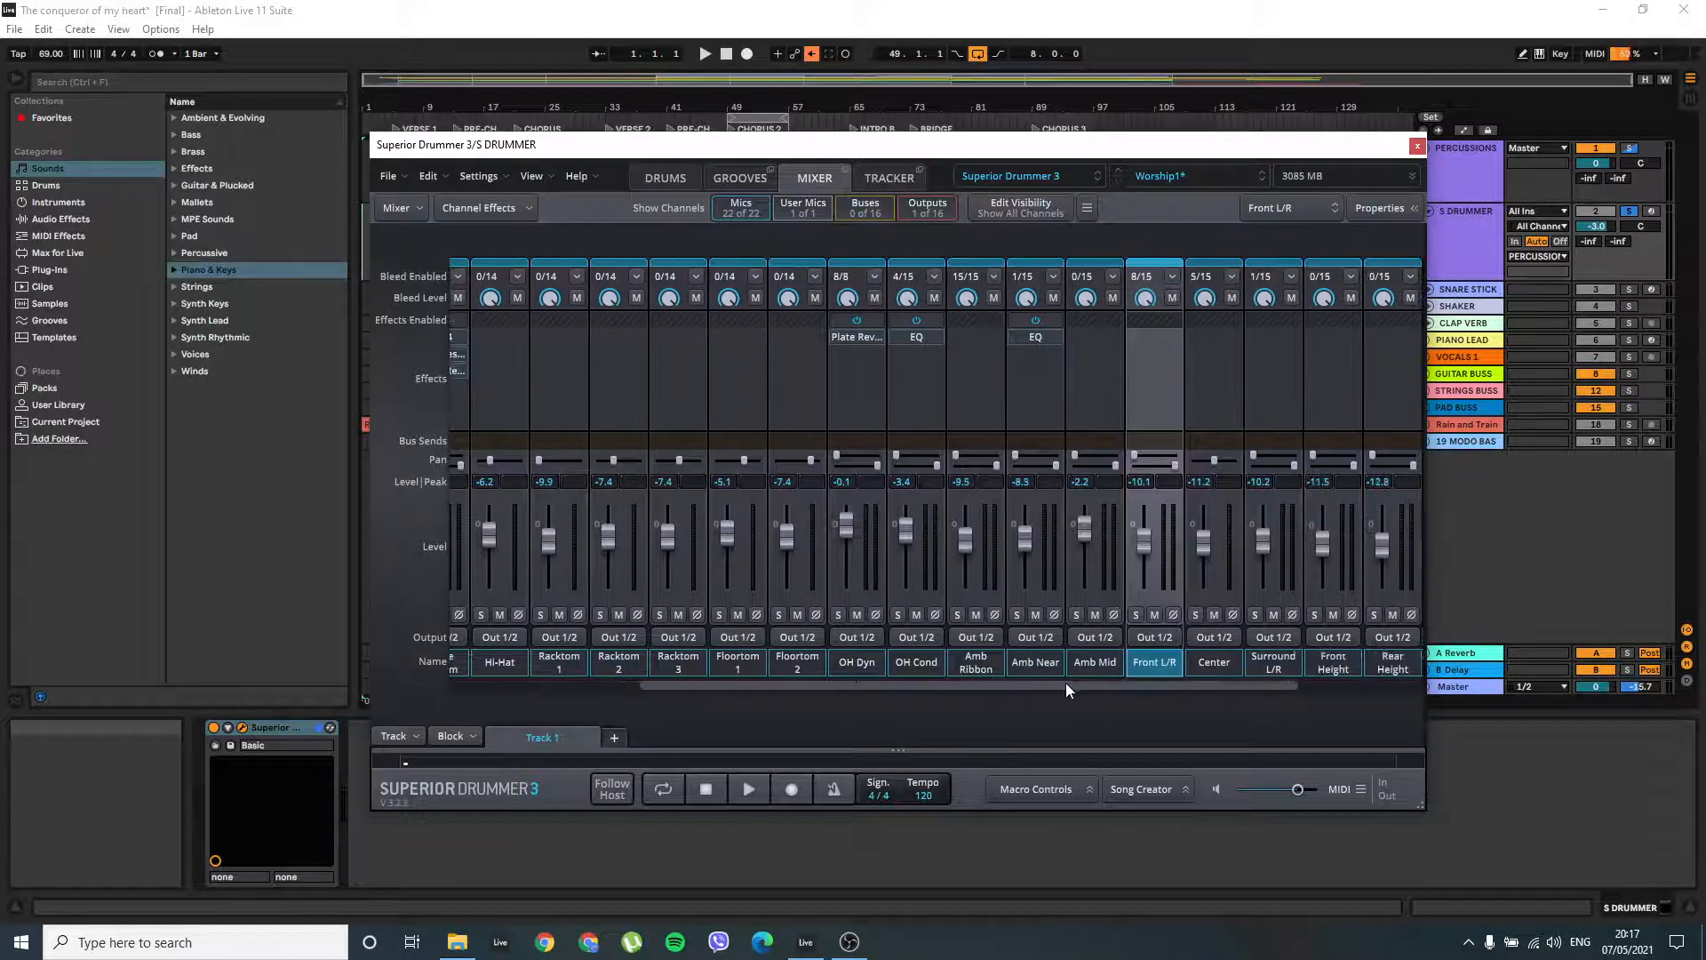
{"action": "left_click", "coordinate": [855, 336]}
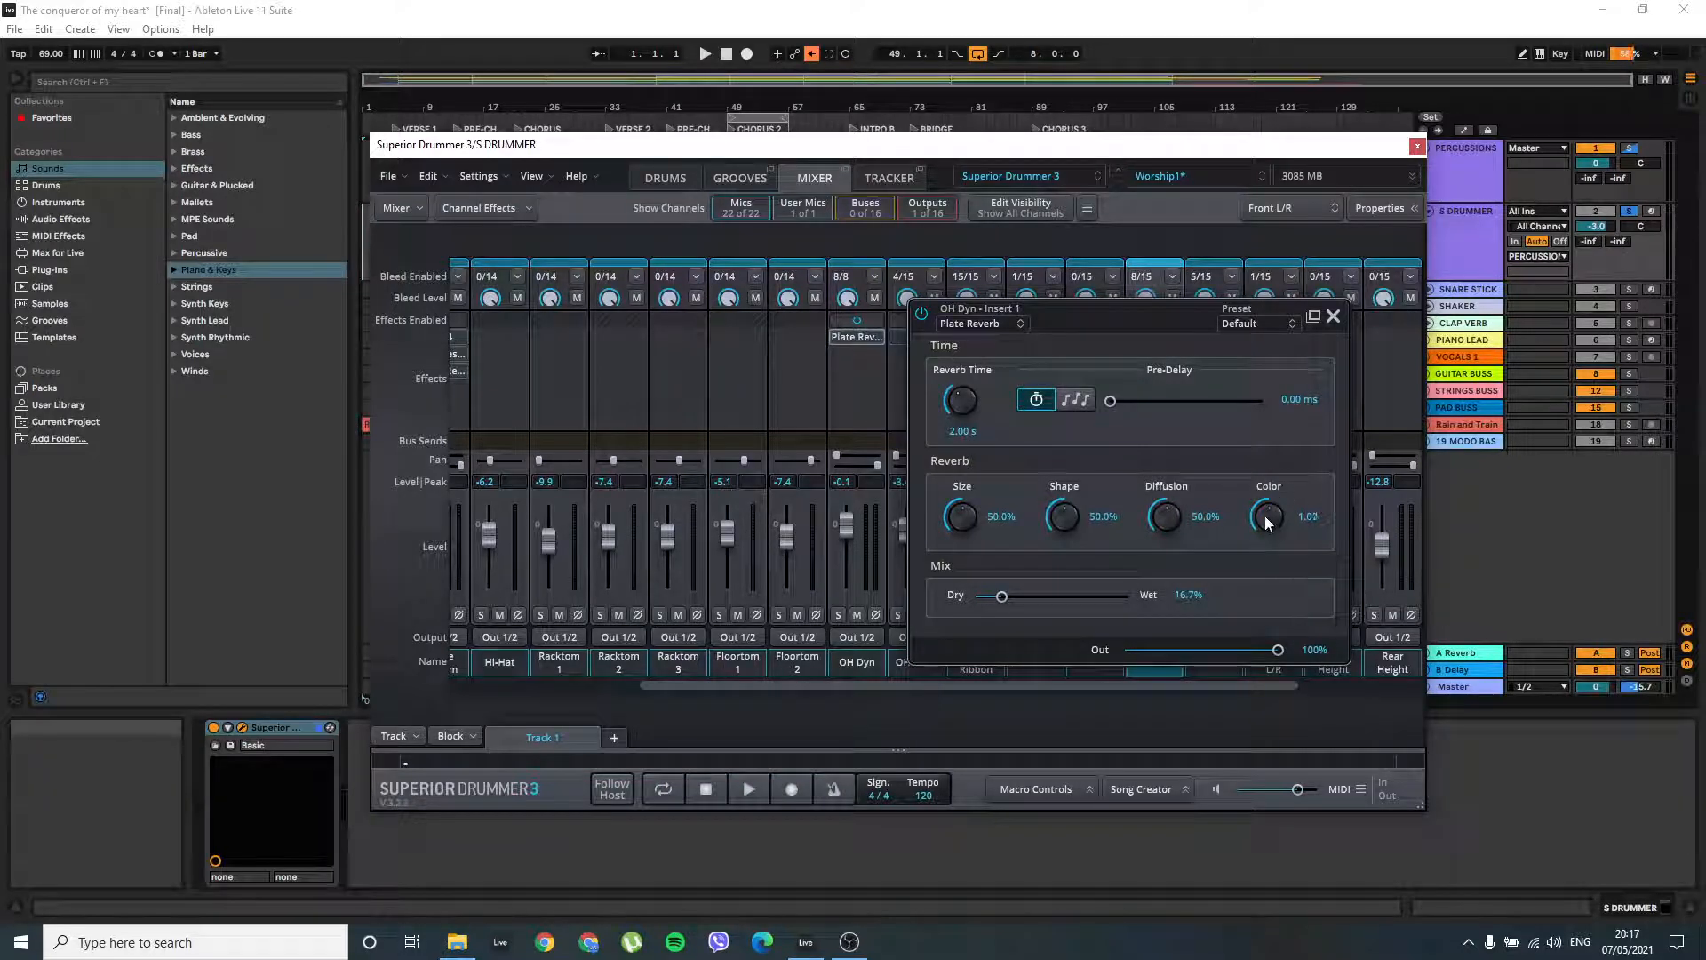
{"action": "left_click_drag", "start_coordinate": [1267, 535], "coordinate": [1251, 473]}
{"action": "left_click", "coordinate": [1332, 317]}
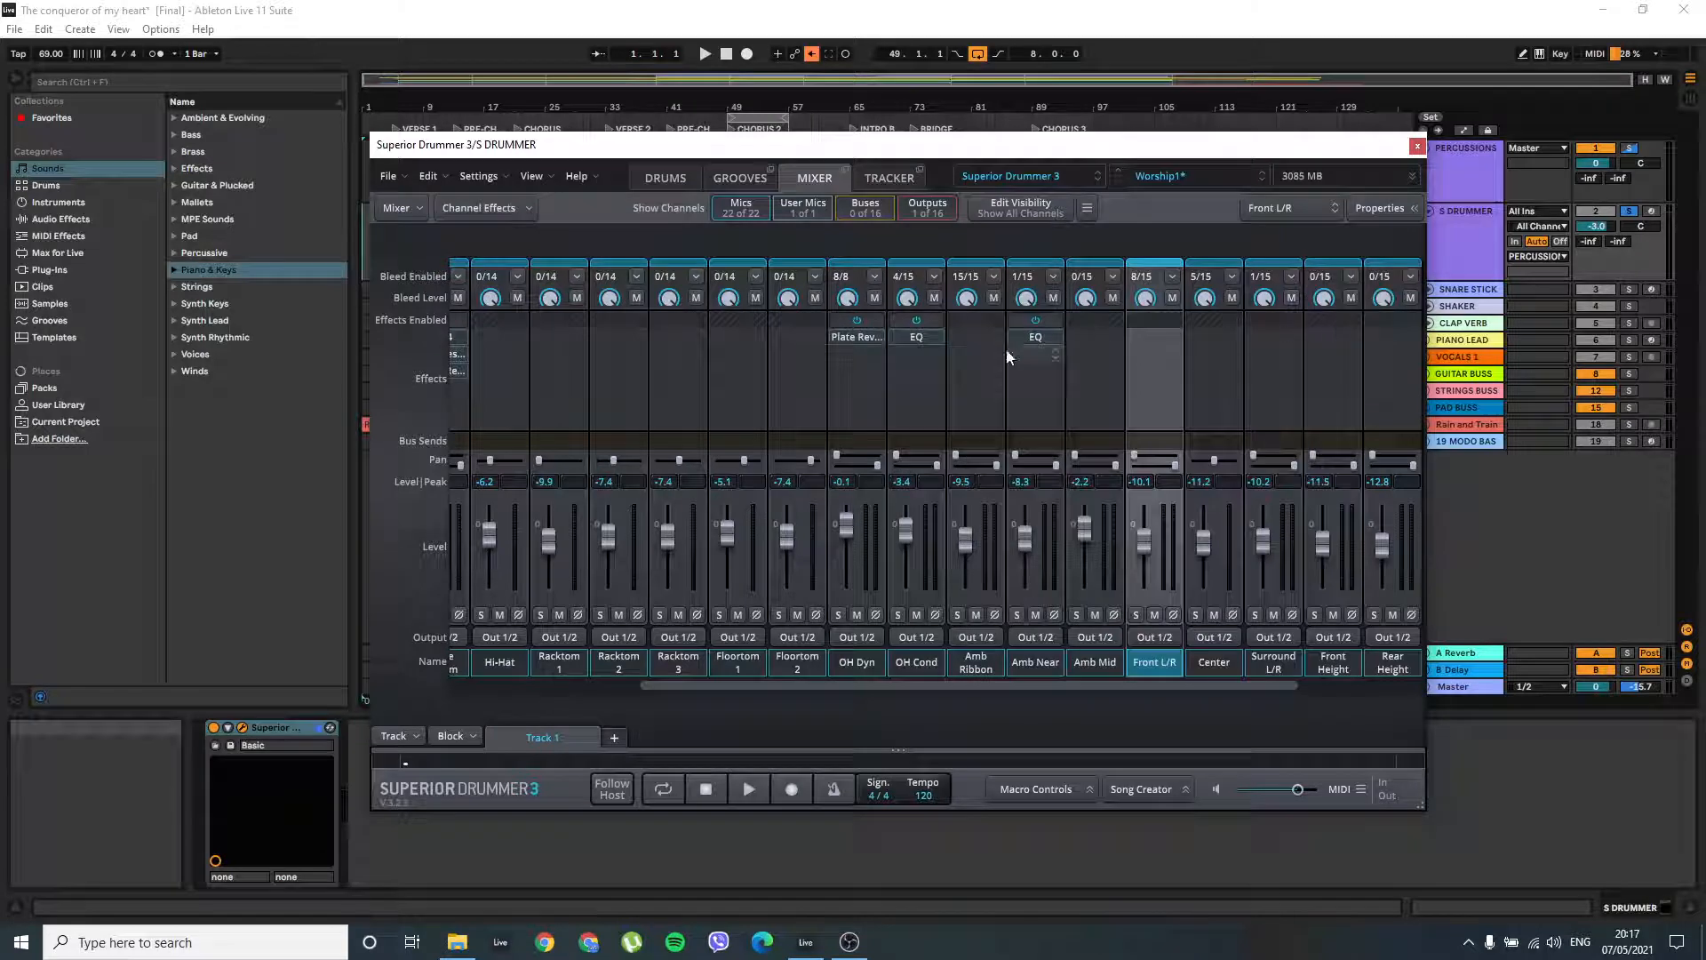
Set the Q of the low-frequency cut band in the OH Cond channel's EQ to 0.71 and close it
{"action": "mouse_move", "coordinate": [920, 341]}
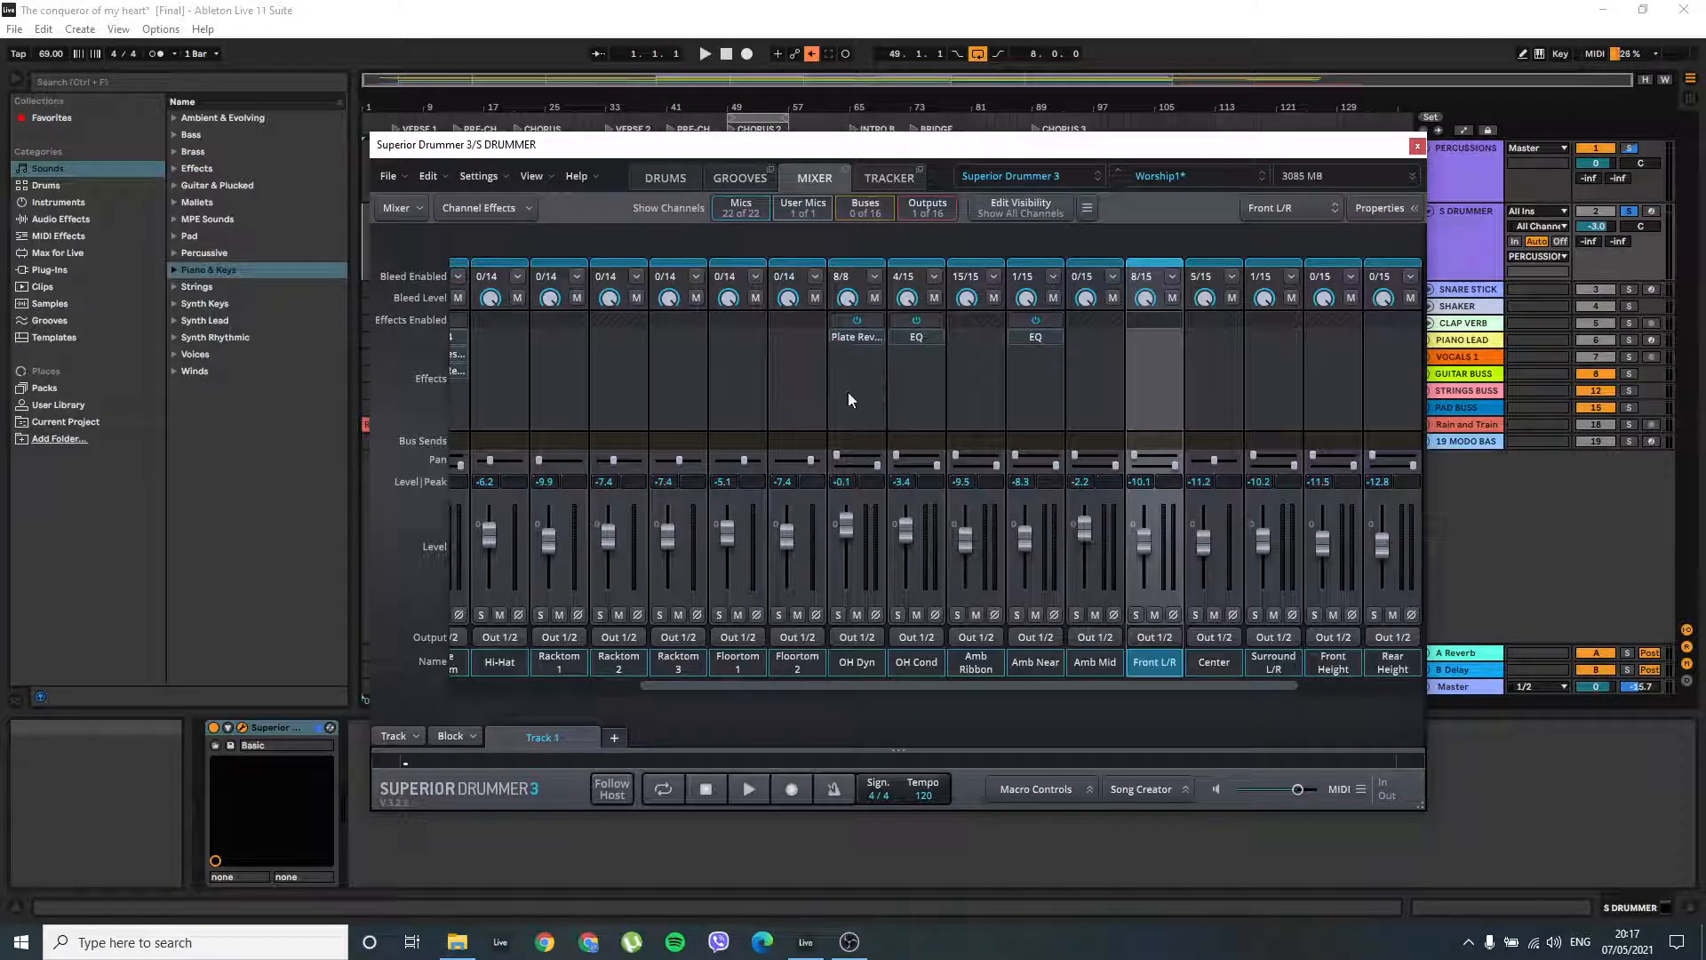
{"action": "left_click", "coordinate": [916, 337]}
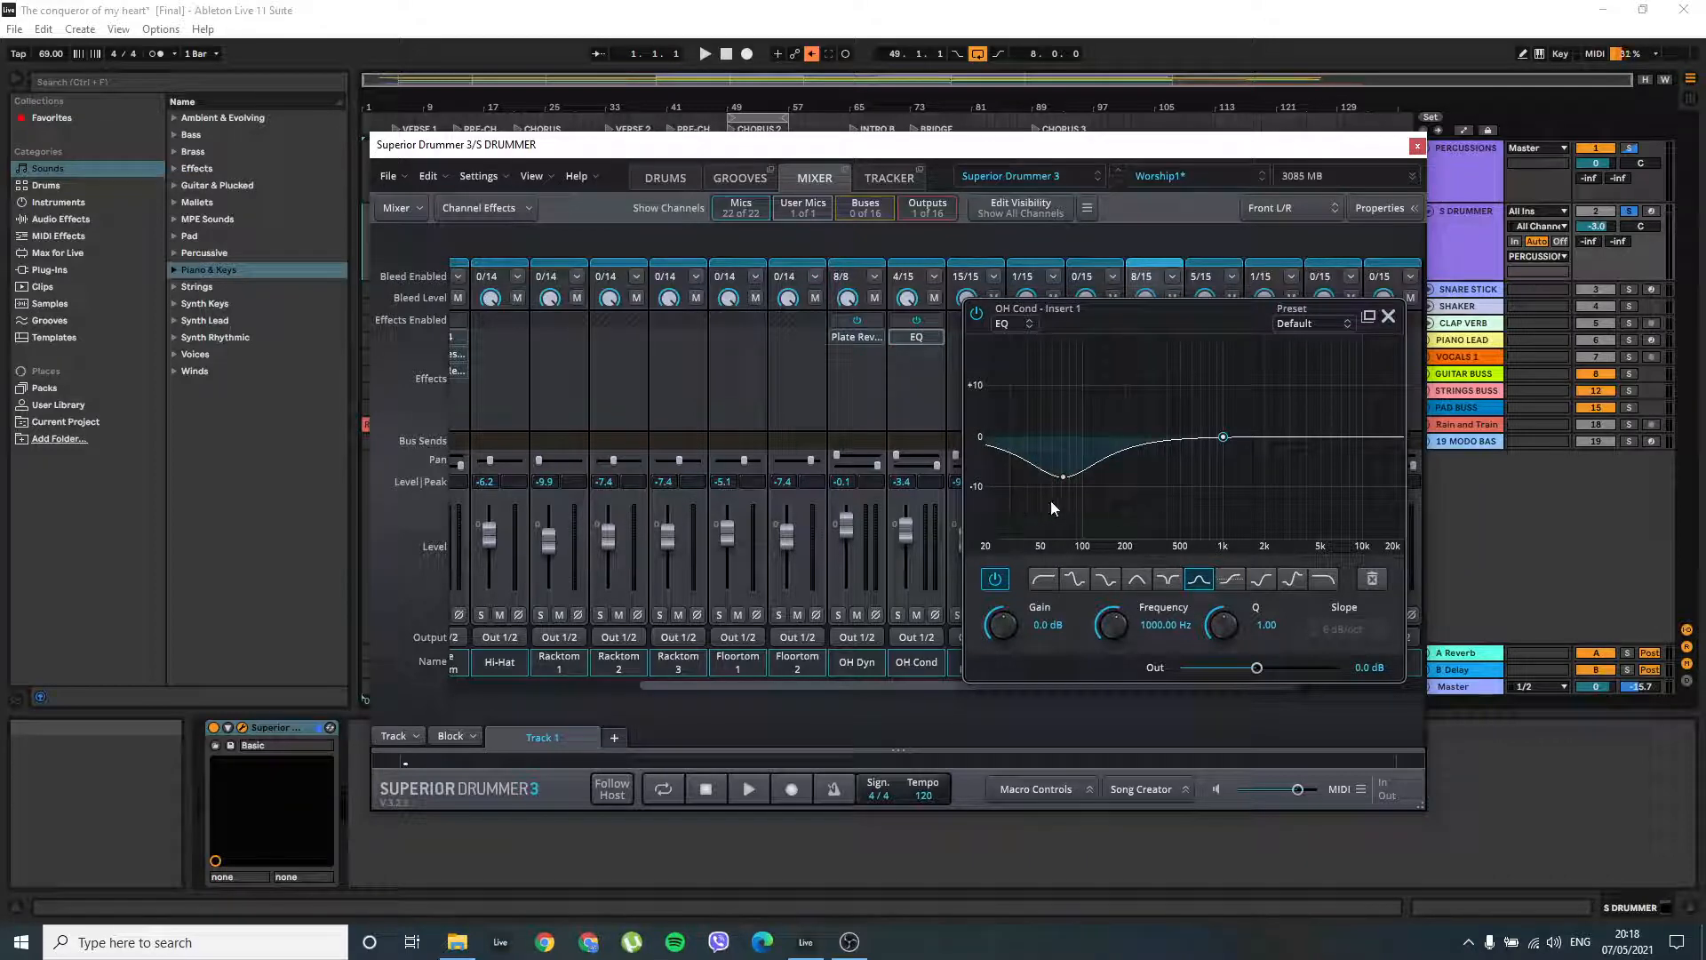
{"action": "left_click", "coordinate": [1063, 475]}
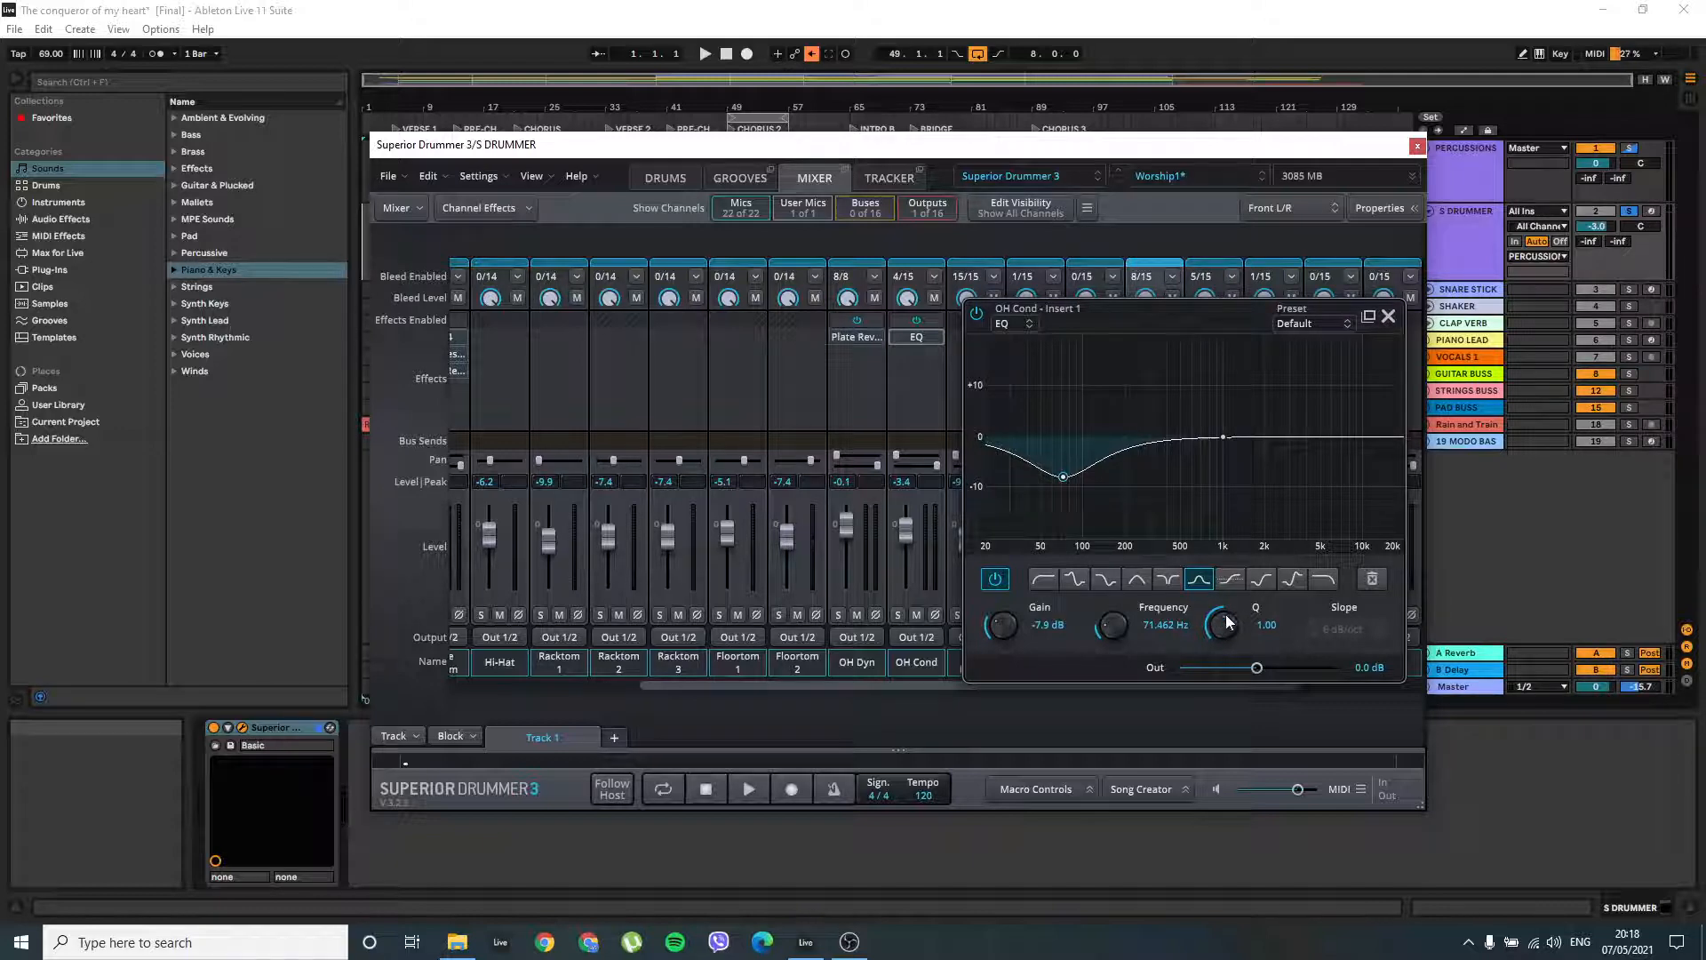
{"action": "left_click_drag", "start_coordinate": [1227, 622], "coordinate": [1229, 633]}
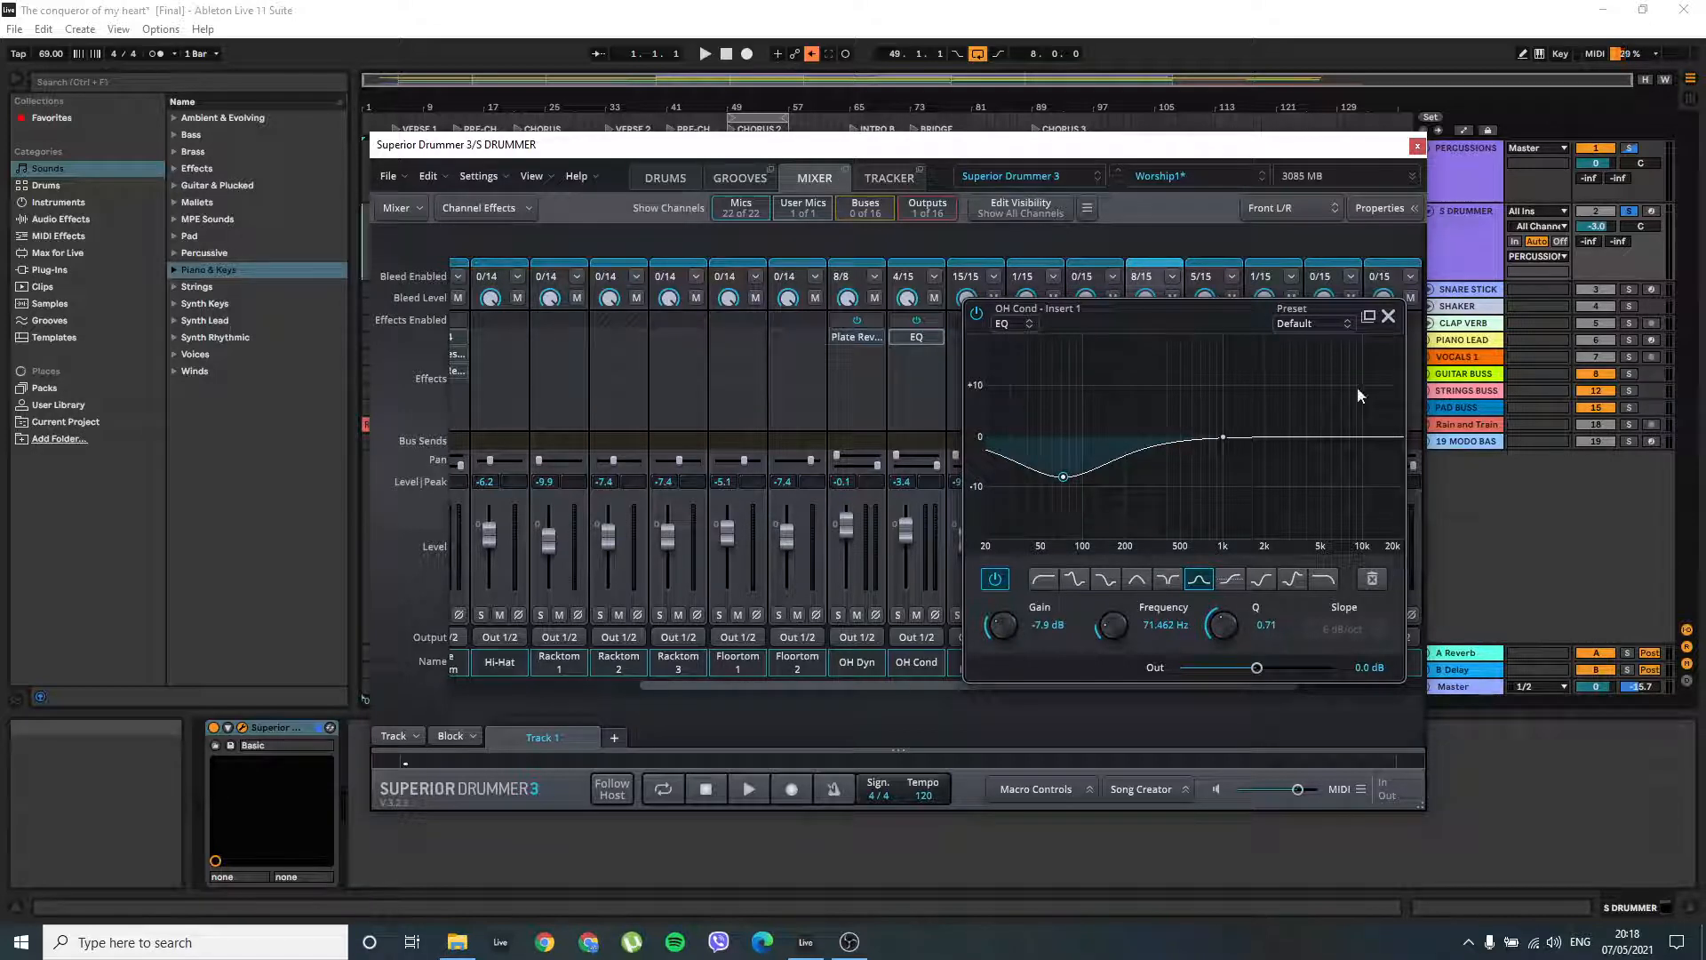
{"action": "left_click", "coordinate": [1389, 316]}
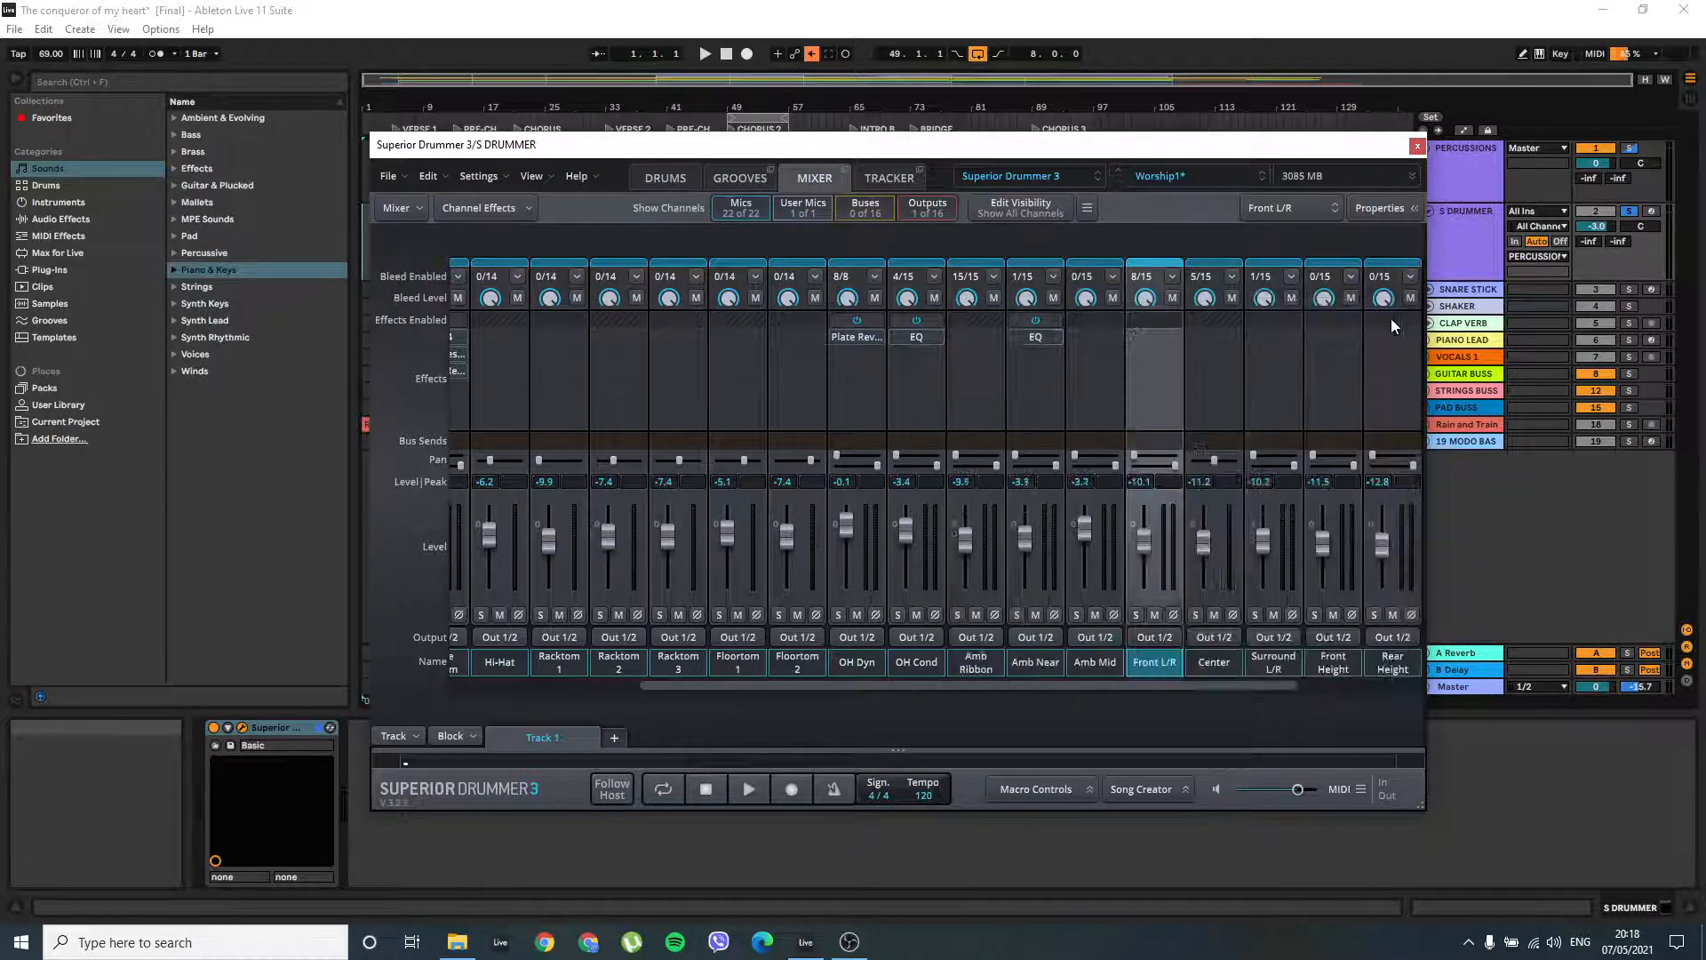
Inspect the notch band in the EQ on the Amb Near channel, select that channel, and close the EQ
{"action": "left_click", "coordinate": [1038, 339]}
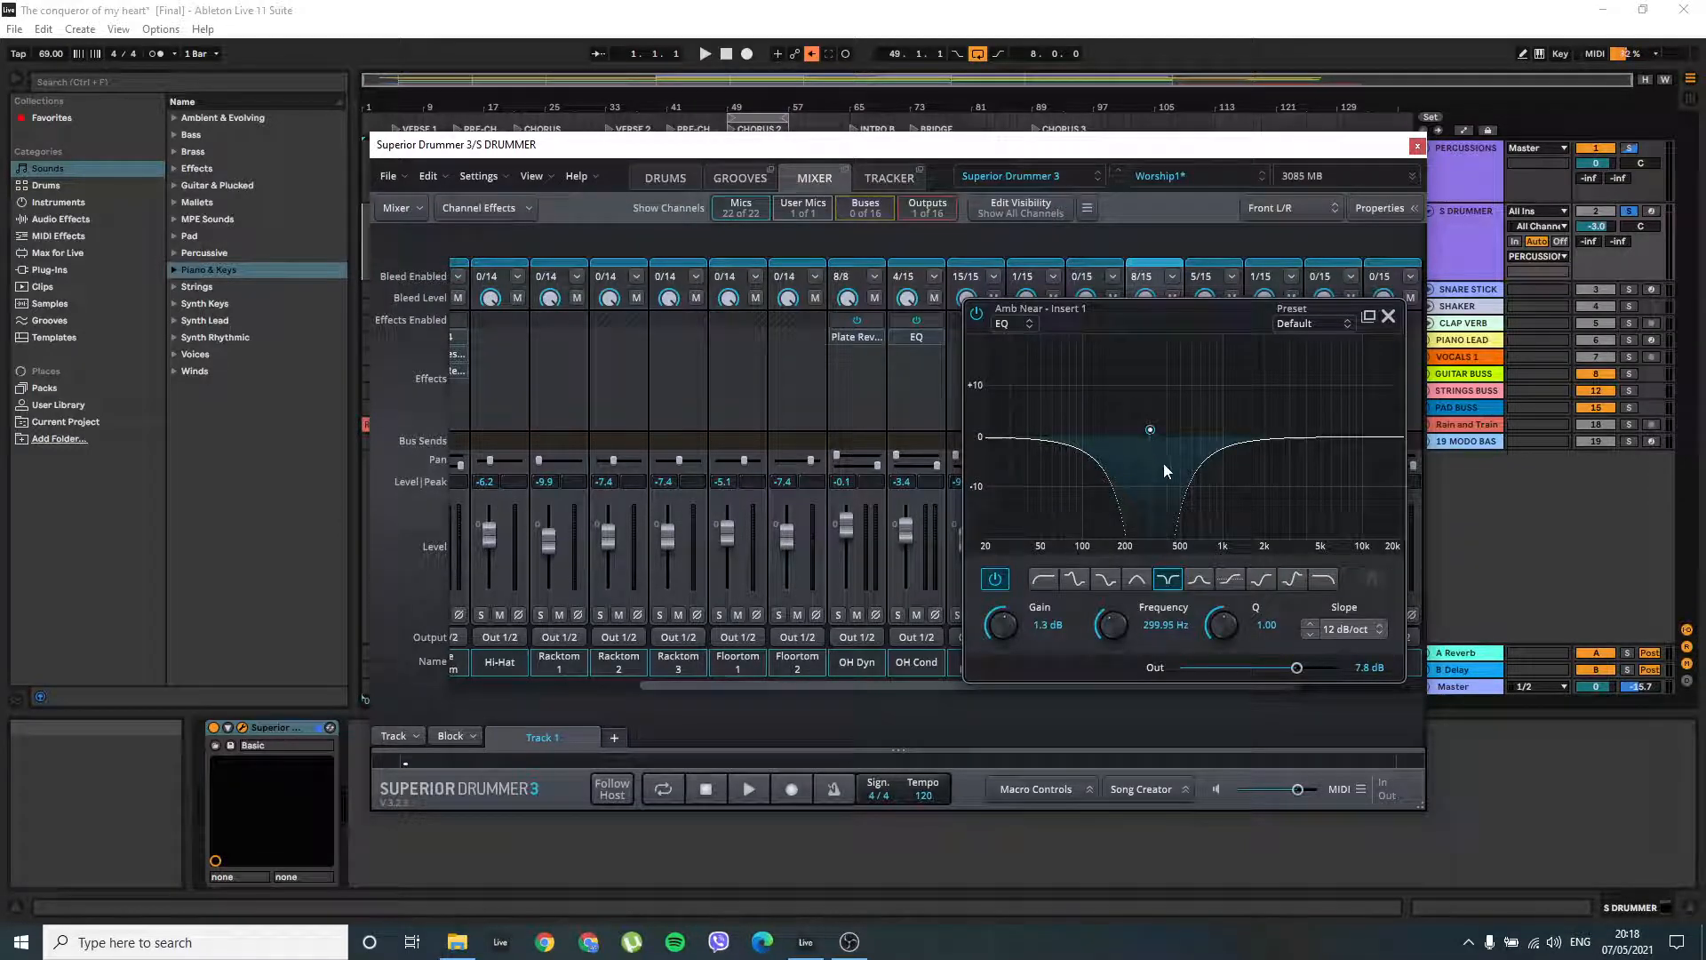
{"action": "left_click", "coordinate": [1389, 316]}
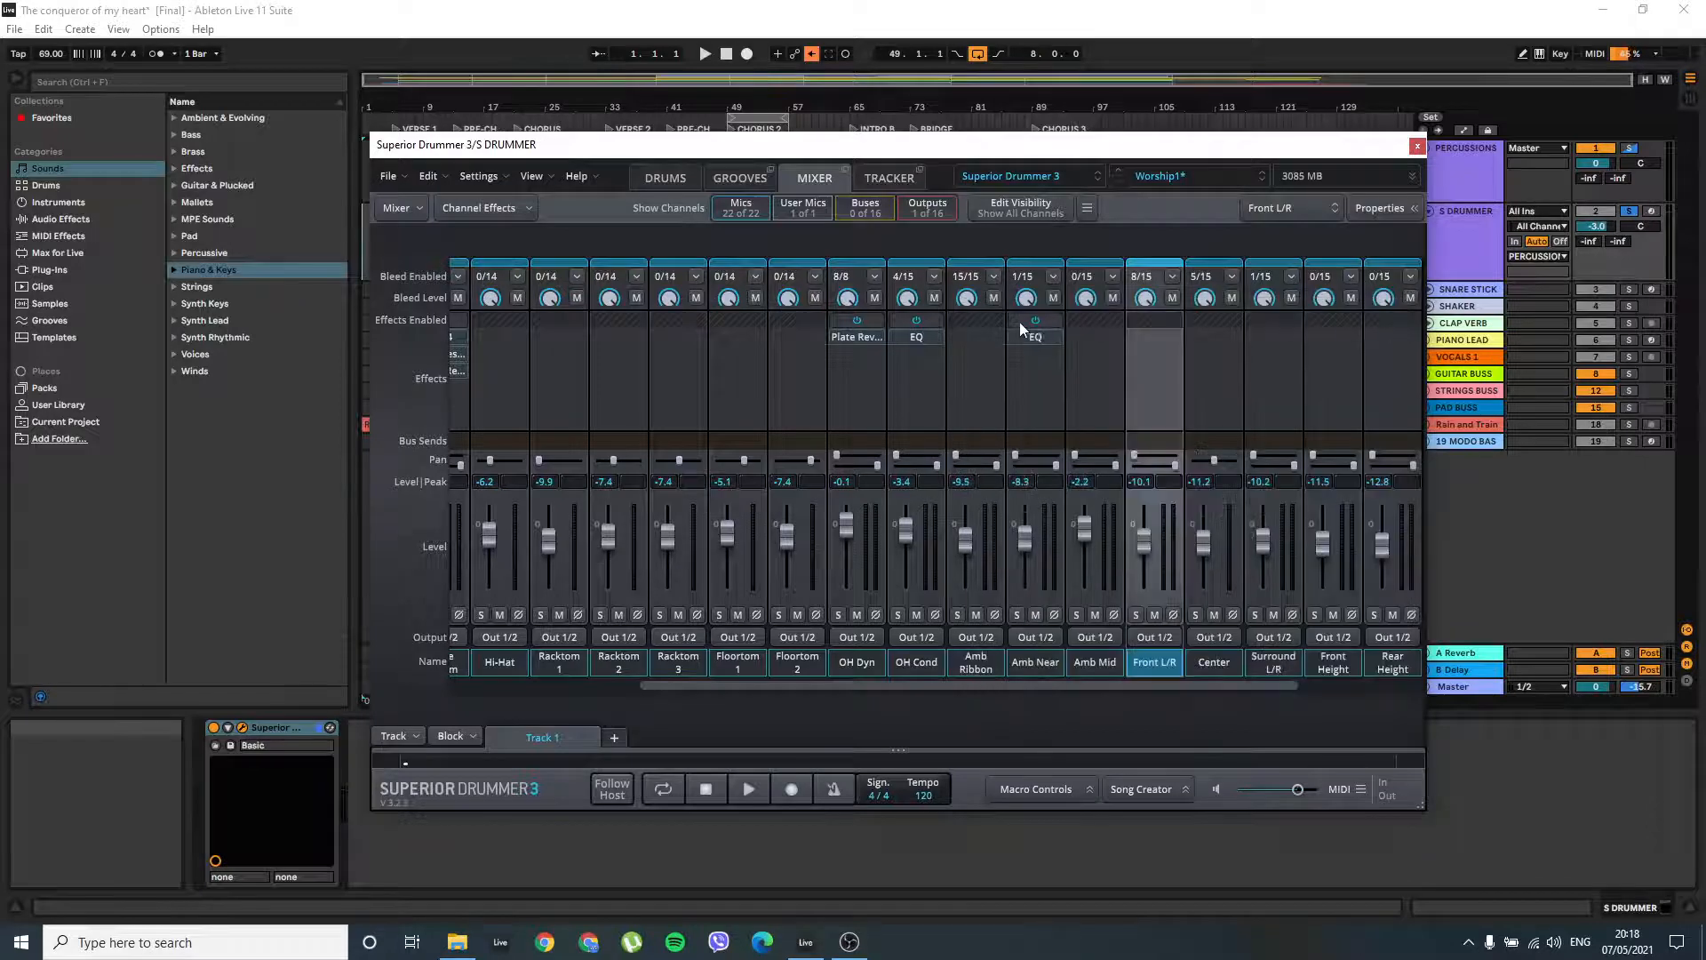
{"action": "left_click", "coordinate": [1041, 663]}
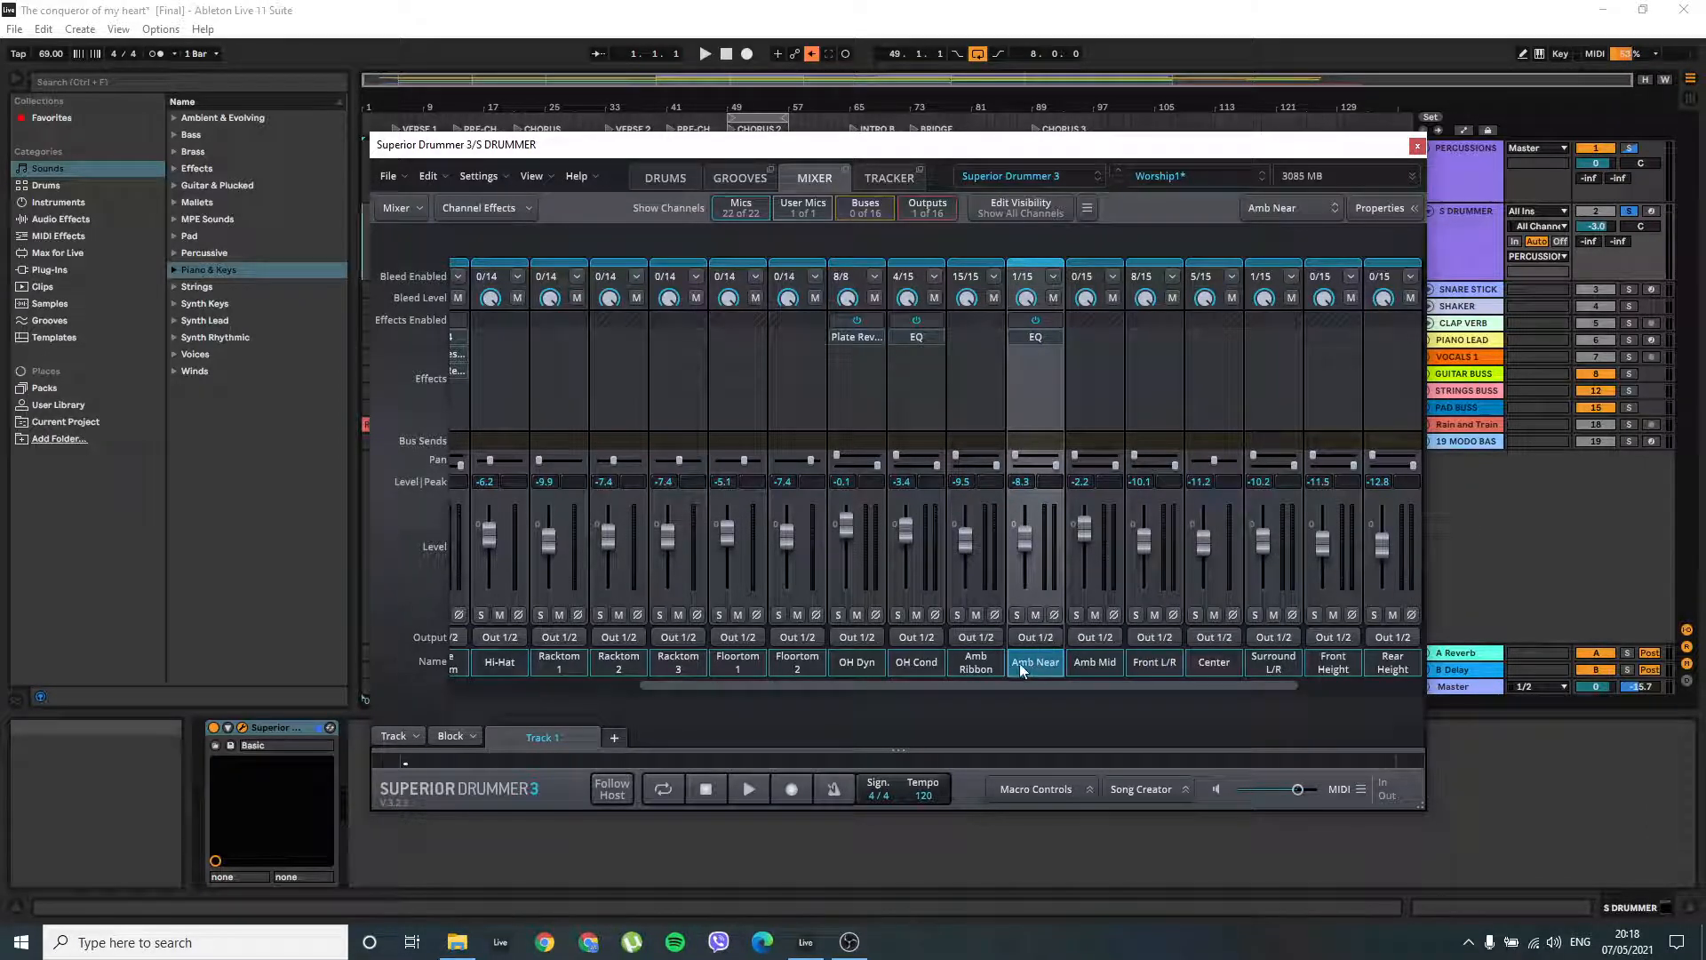
{"action": "mouse_move", "coordinate": [1044, 343]}
{"action": "left_click", "coordinate": [1037, 339]}
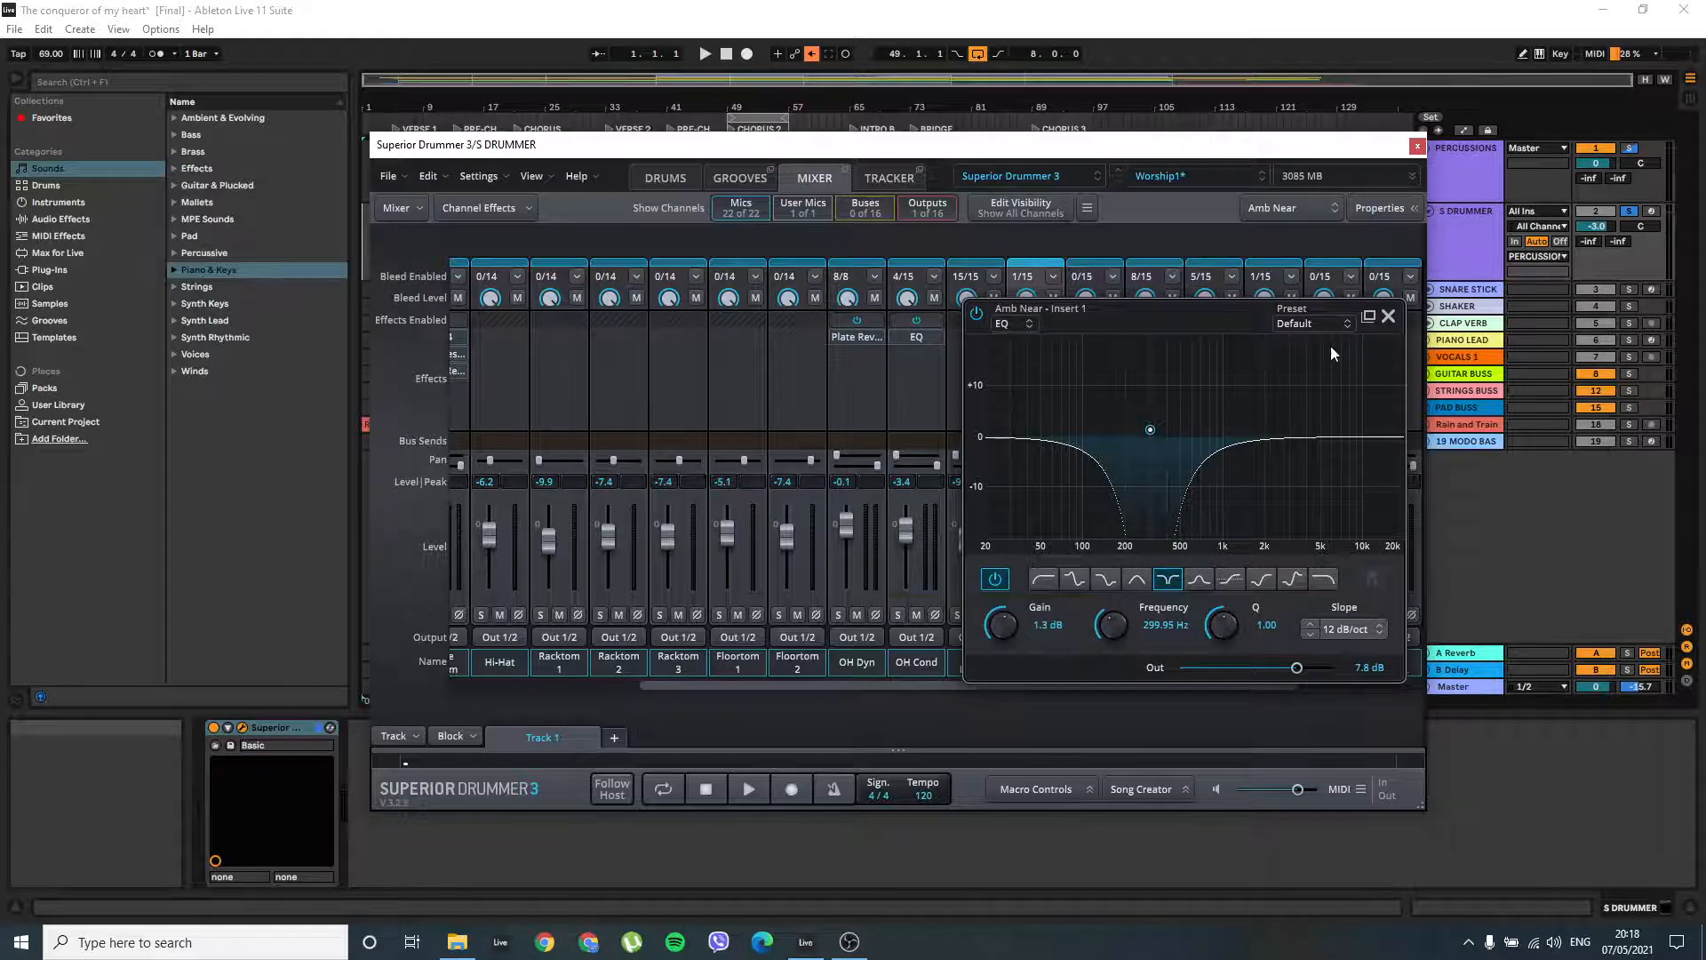
{"action": "left_click", "coordinate": [1389, 317]}
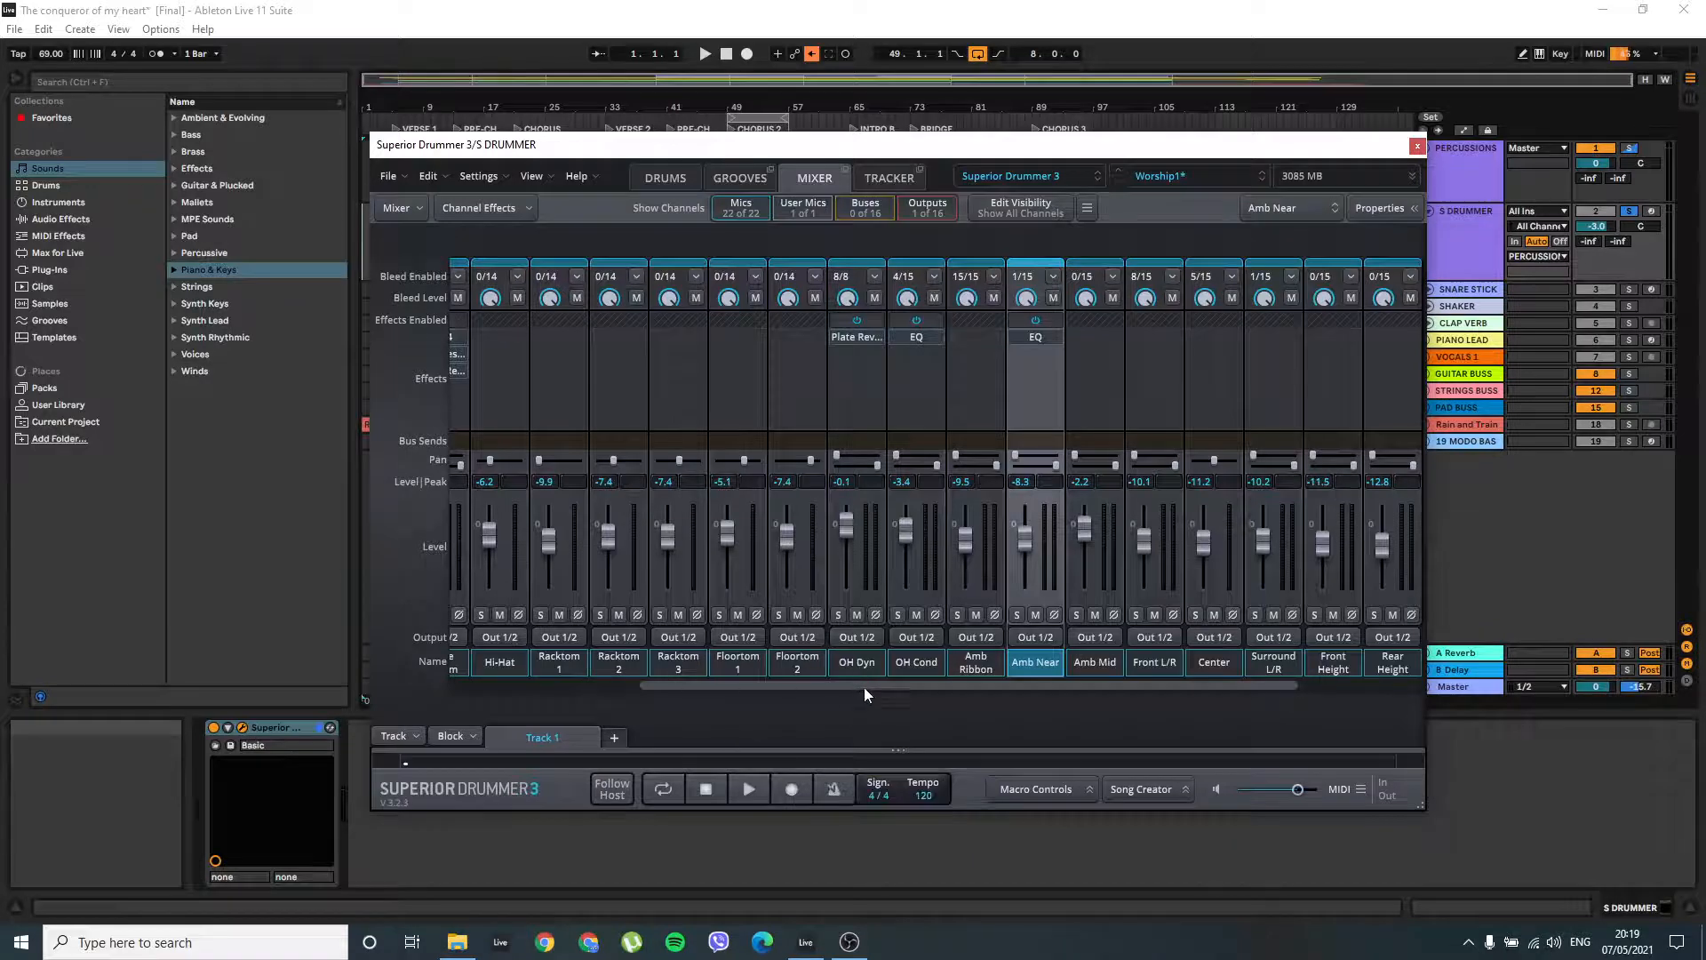
Move the middle band of the Out 1/2 output's EQ to about 765 Hz and -0.4 dB, and close the EQ
{"action": "left_click_drag", "start_coordinate": [864, 686], "coordinate": [1033, 669]}
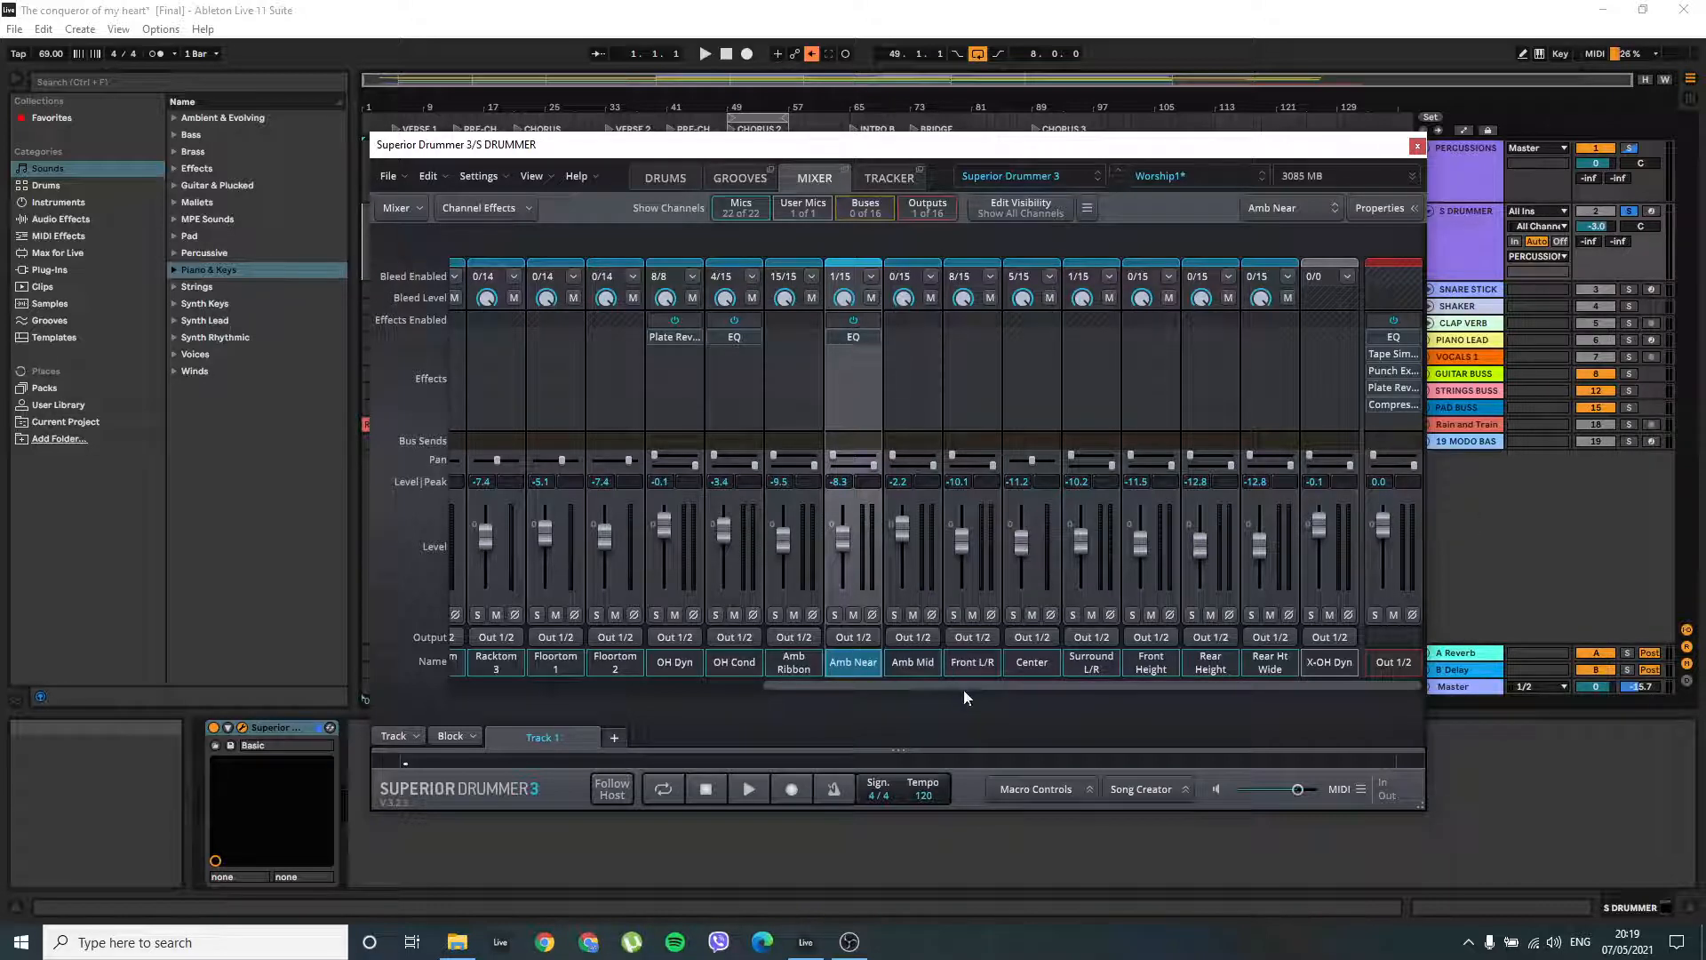
{"action": "left_click_drag", "start_coordinate": [967, 686], "coordinate": [1086, 658]}
{"action": "left_click_drag", "start_coordinate": [1139, 683], "coordinate": [609, 680]}
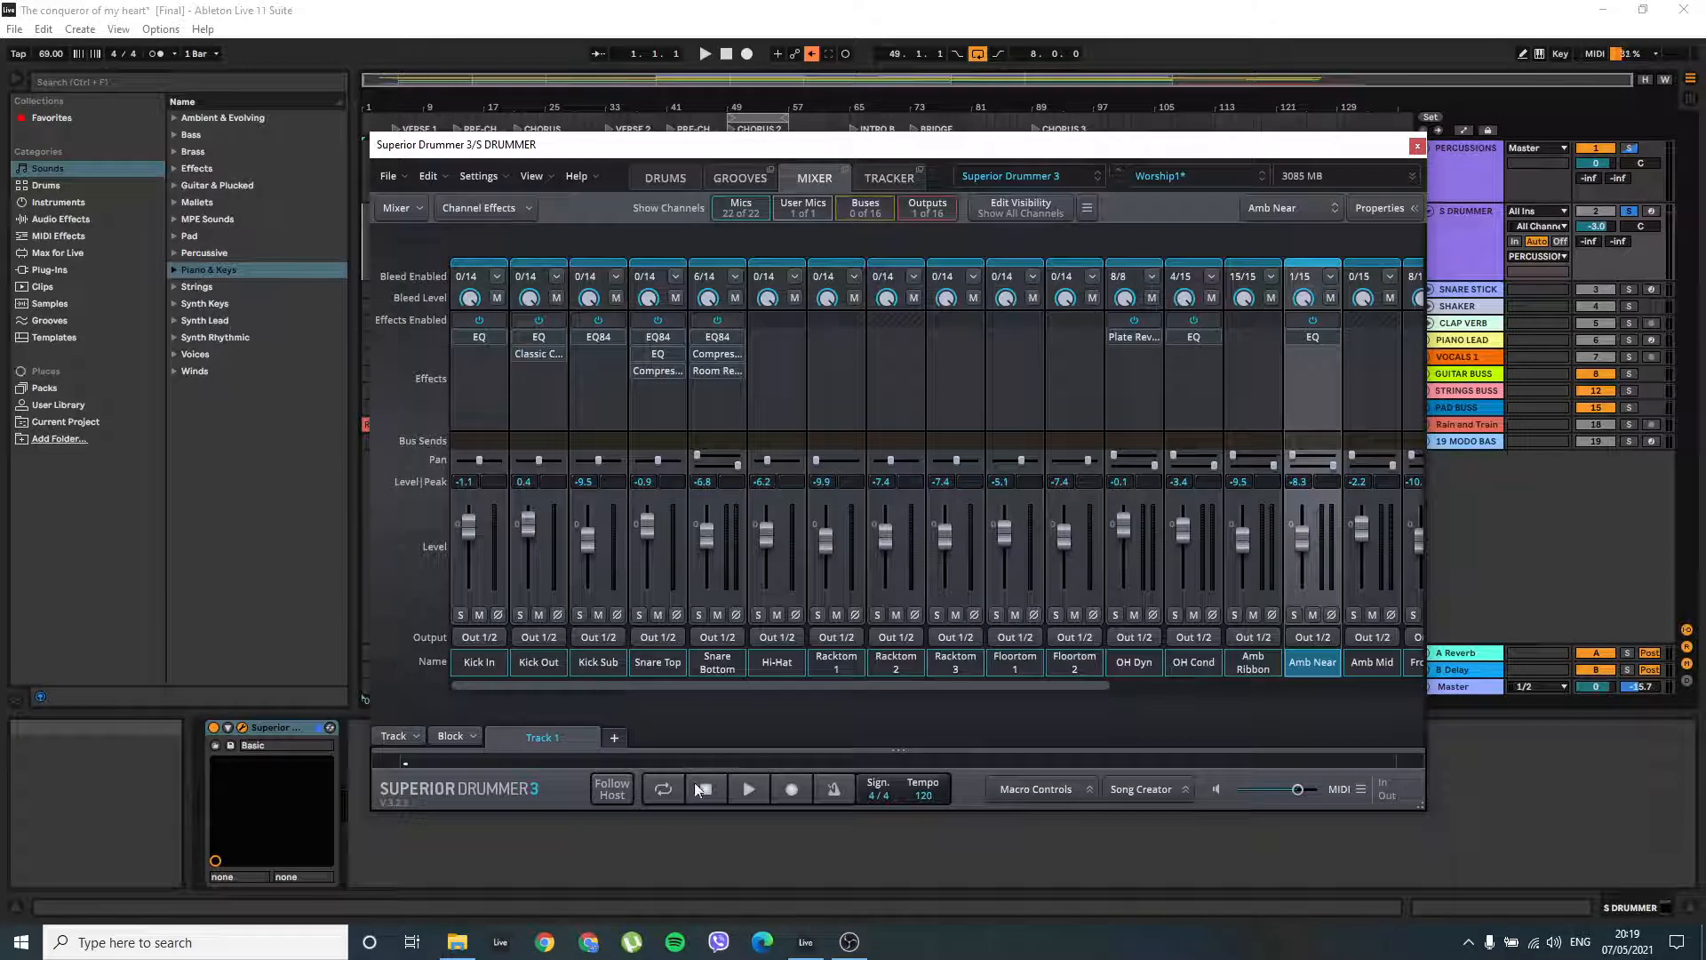
{"action": "left_click_drag", "start_coordinate": [678, 685], "coordinate": [990, 685]}
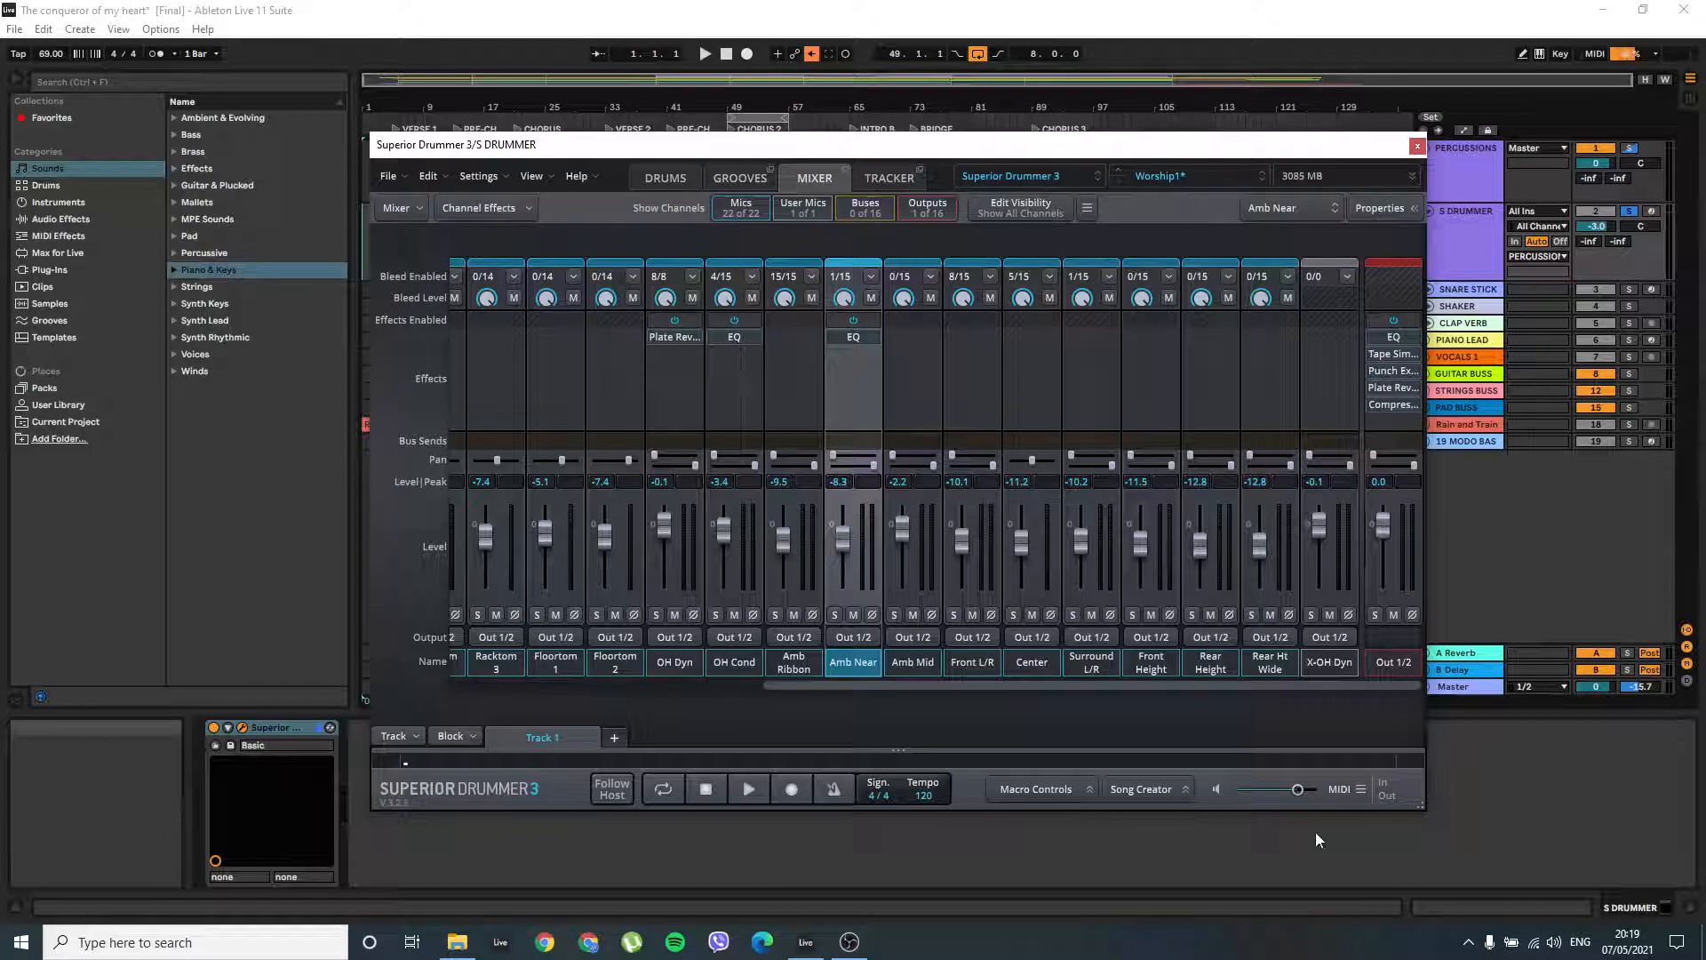
{"action": "left_click", "coordinate": [1391, 336]}
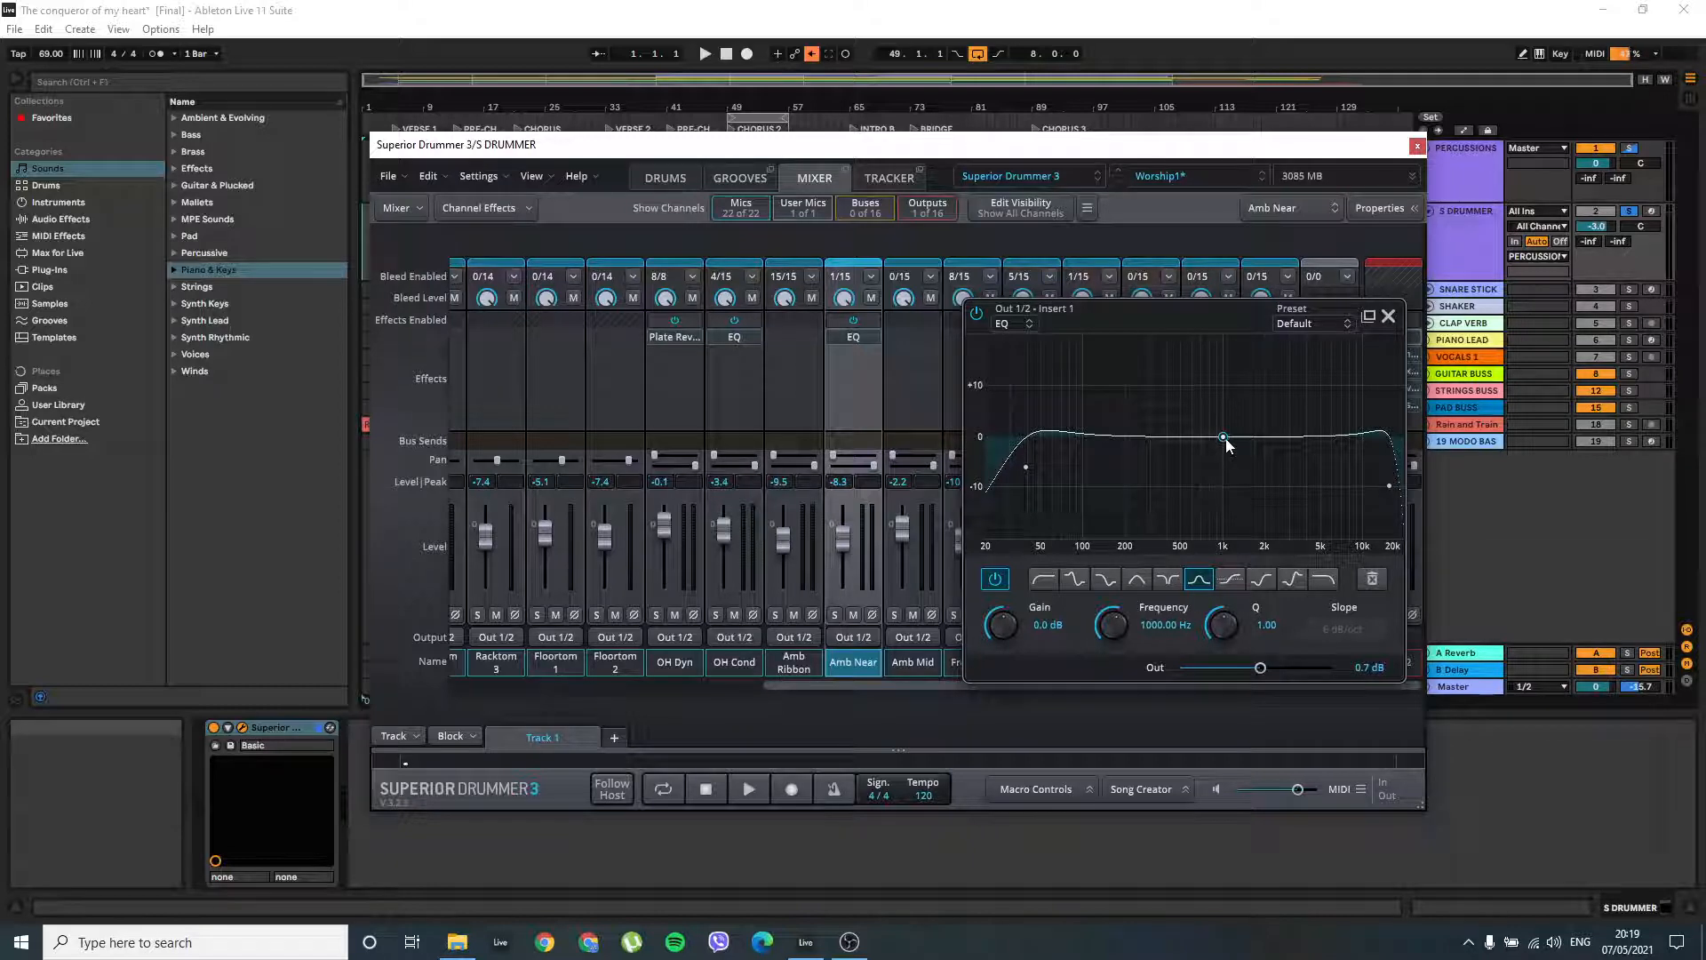
{"action": "left_click_drag", "start_coordinate": [1225, 440], "coordinate": [1225, 439]}
{"action": "double_click", "coordinate": [1224, 437]}
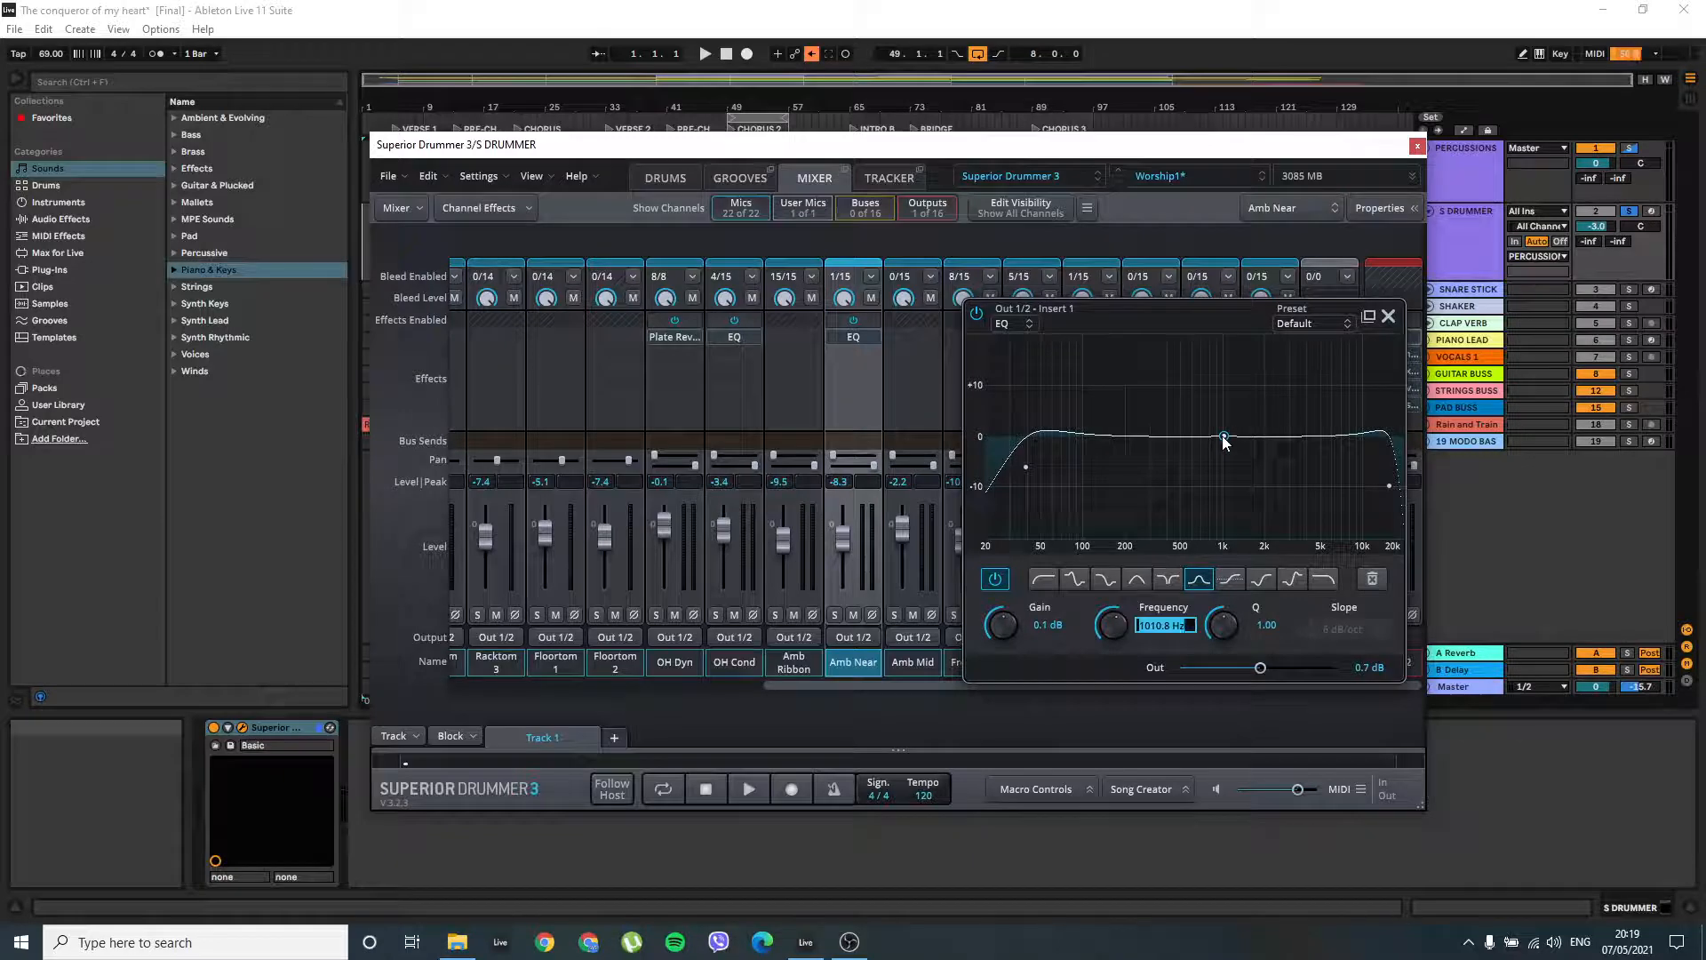
{"action": "double_click", "coordinate": [1224, 437]}
{"action": "left_click_drag", "start_coordinate": [1225, 439], "coordinate": [1199, 443]}
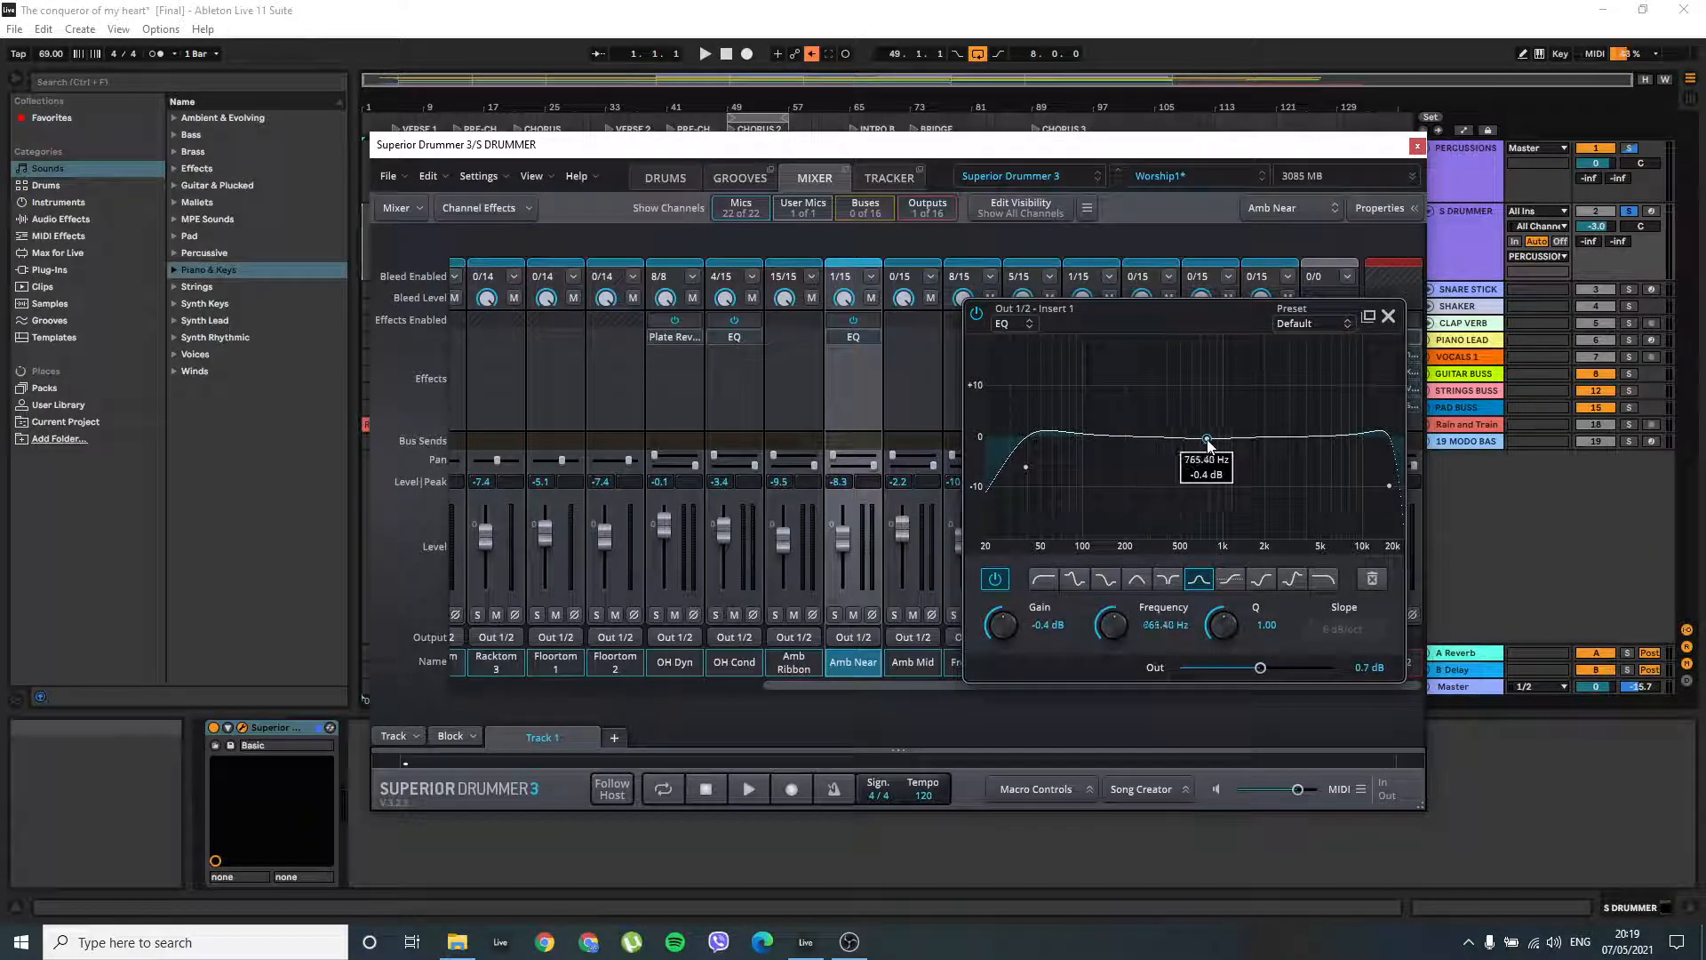
{"action": "left_click", "coordinate": [1389, 316]}
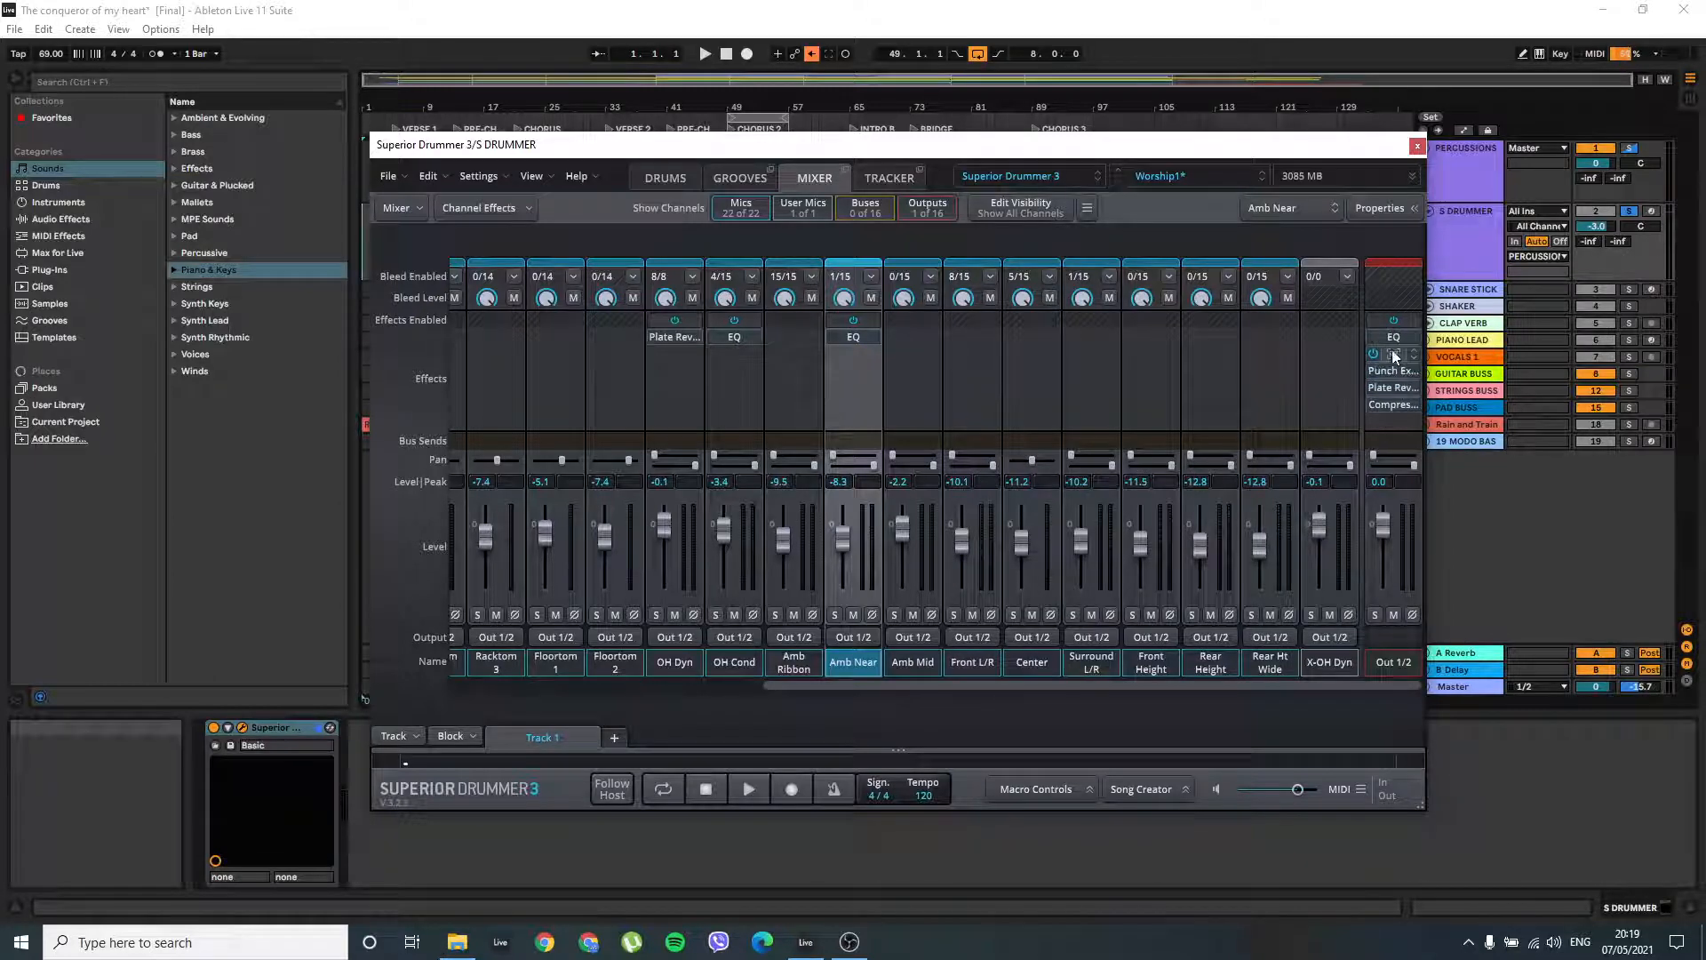
Set the Out 1/2 Tape Simulator's Noise to -68.4 dB and Speed to 15.3 in/s, and close it
{"action": "left_click", "coordinate": [1393, 354]}
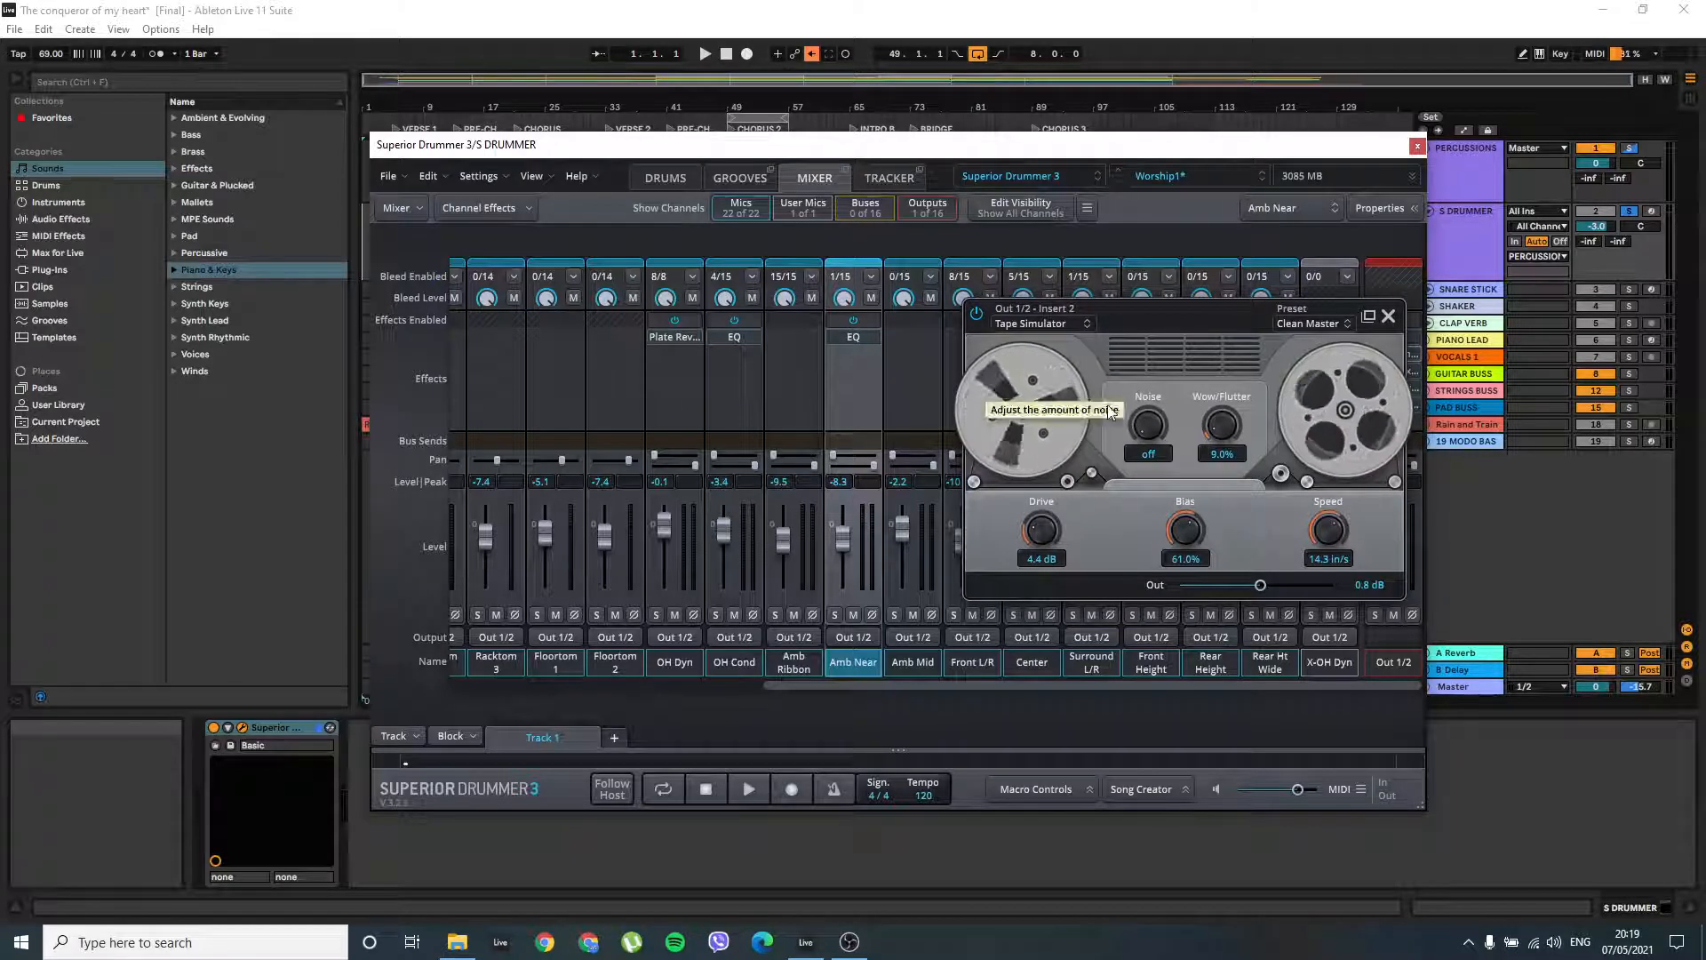
{"action": "left_click_drag", "start_coordinate": [1223, 315], "coordinate": [1100, 313]}
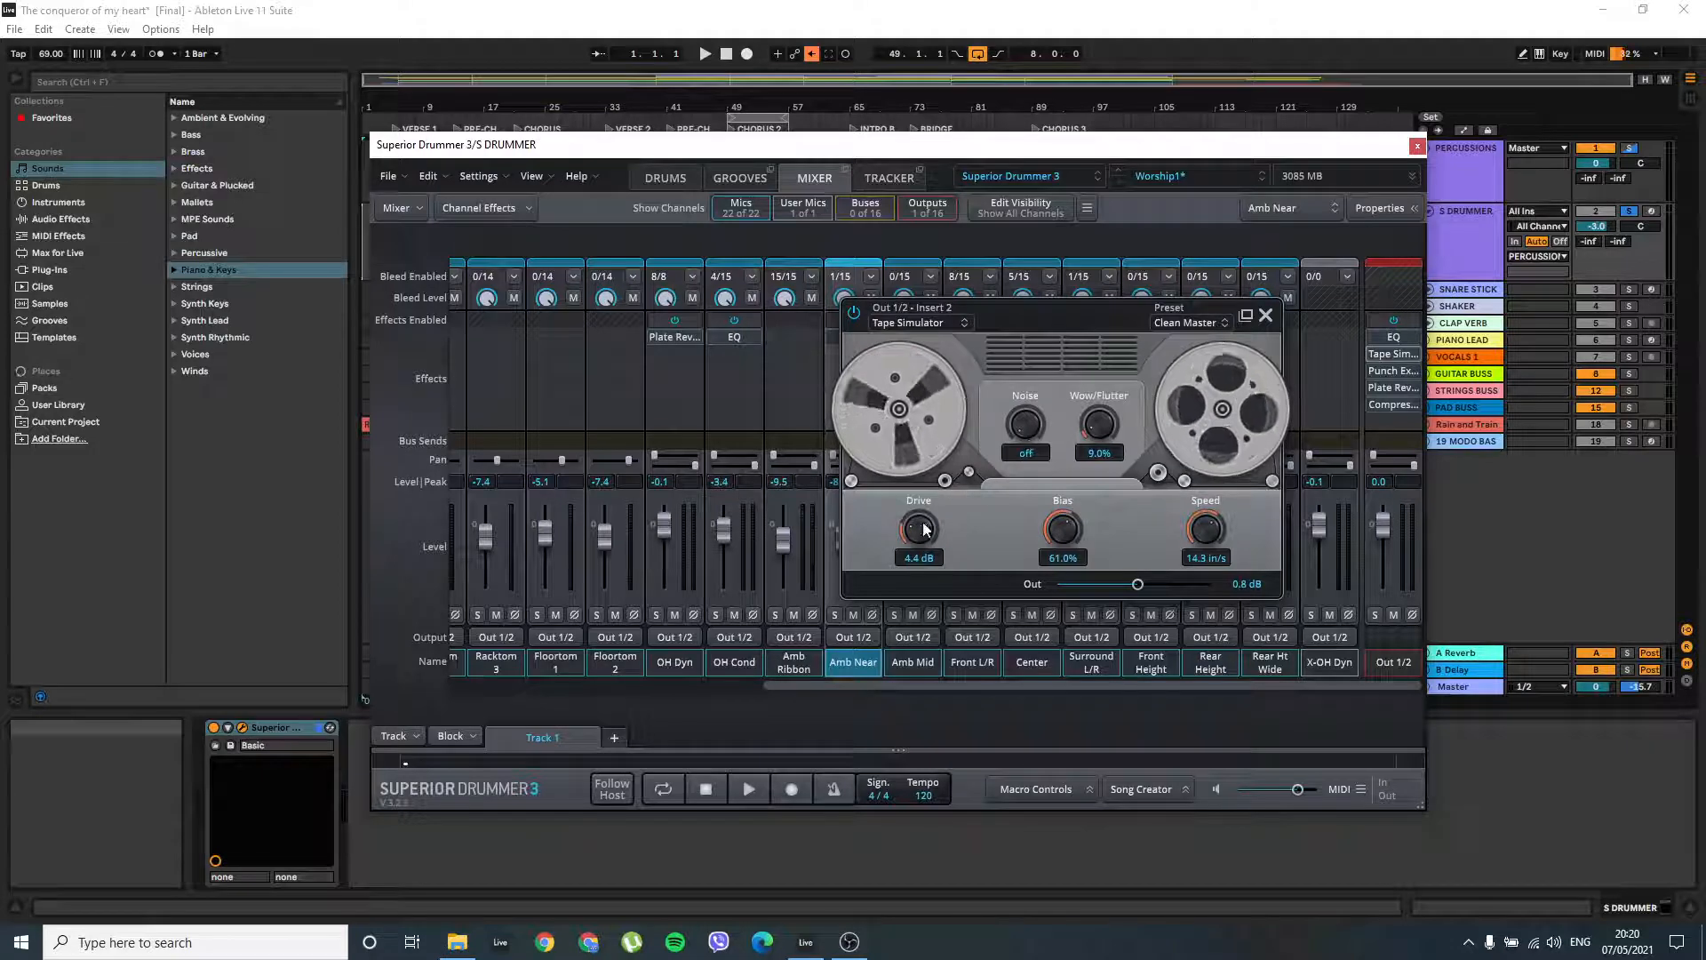
{"action": "mouse_move", "coordinate": [1394, 370]}
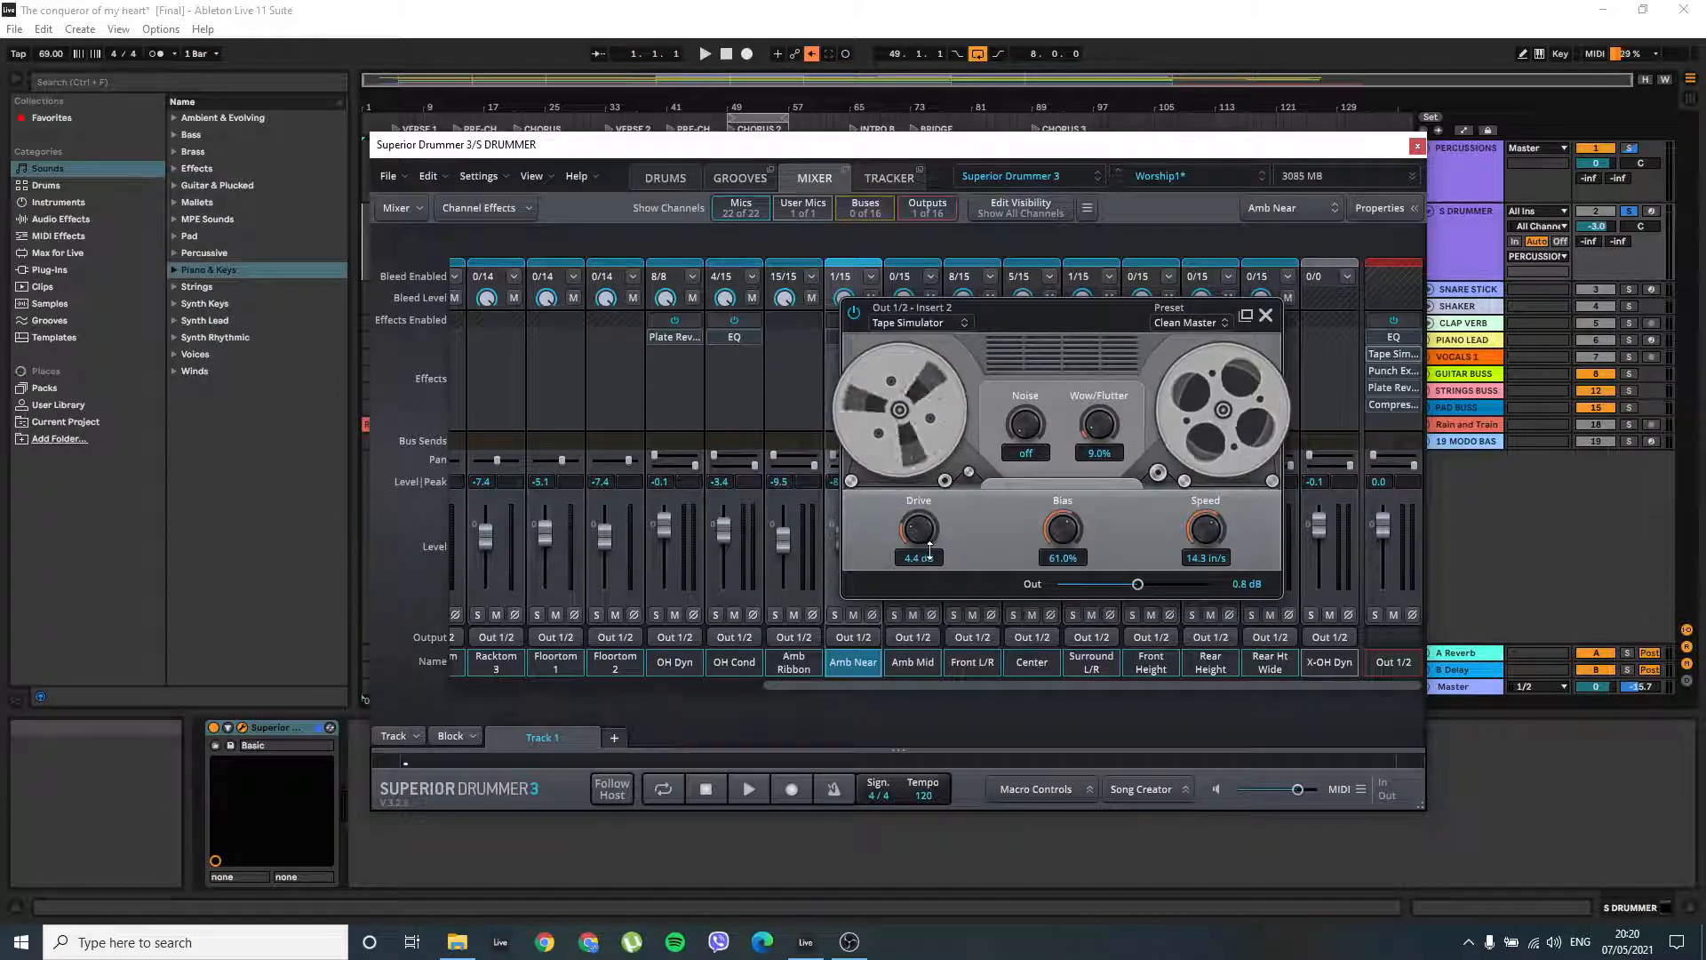
{"action": "left_click_drag", "start_coordinate": [1029, 430], "coordinate": [1015, 392]}
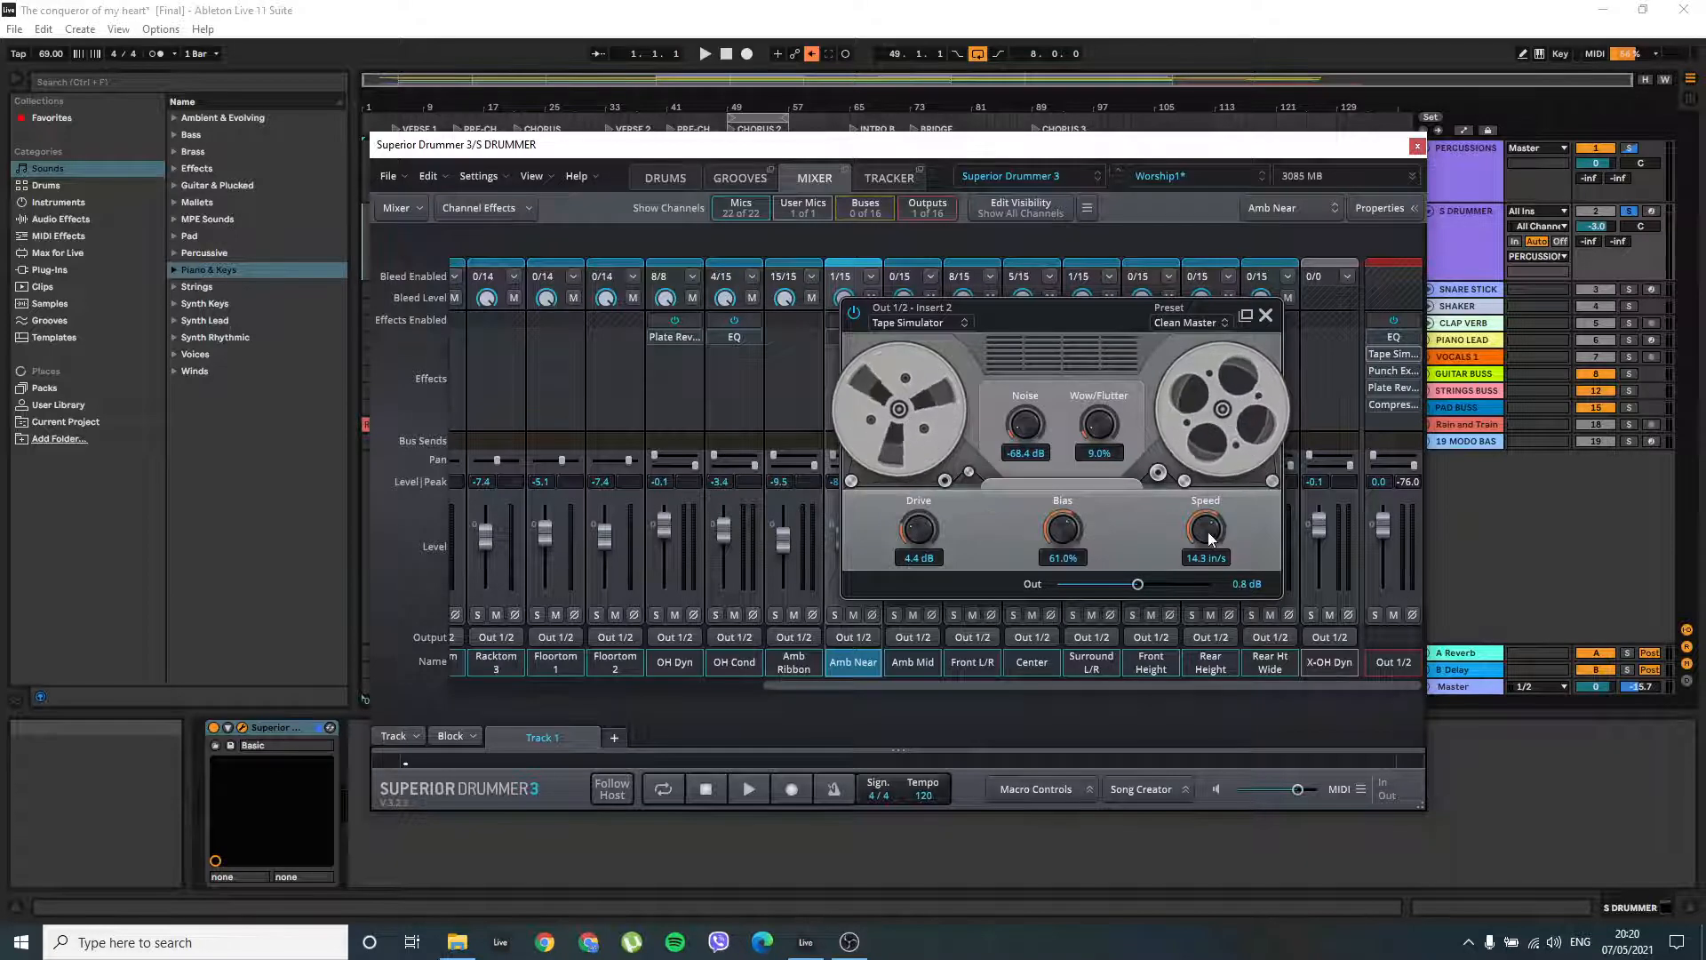
{"action": "left_click_drag", "start_coordinate": [1207, 532], "coordinate": [1208, 523]}
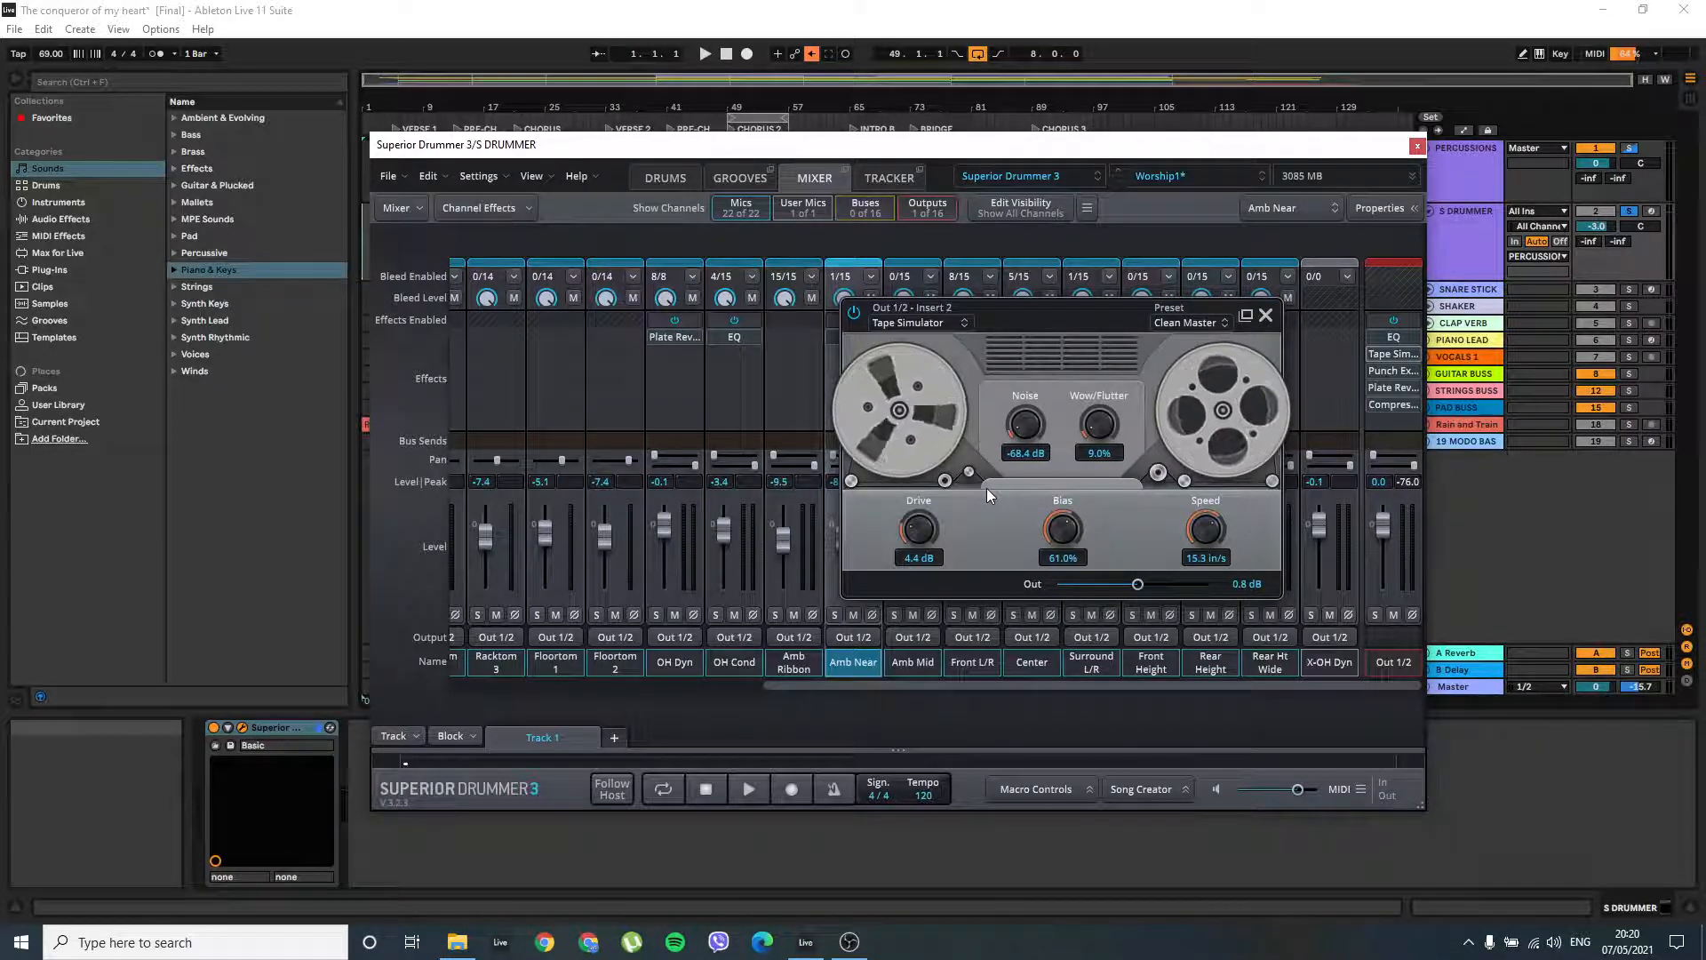
{"action": "left_click", "coordinate": [1265, 315]}
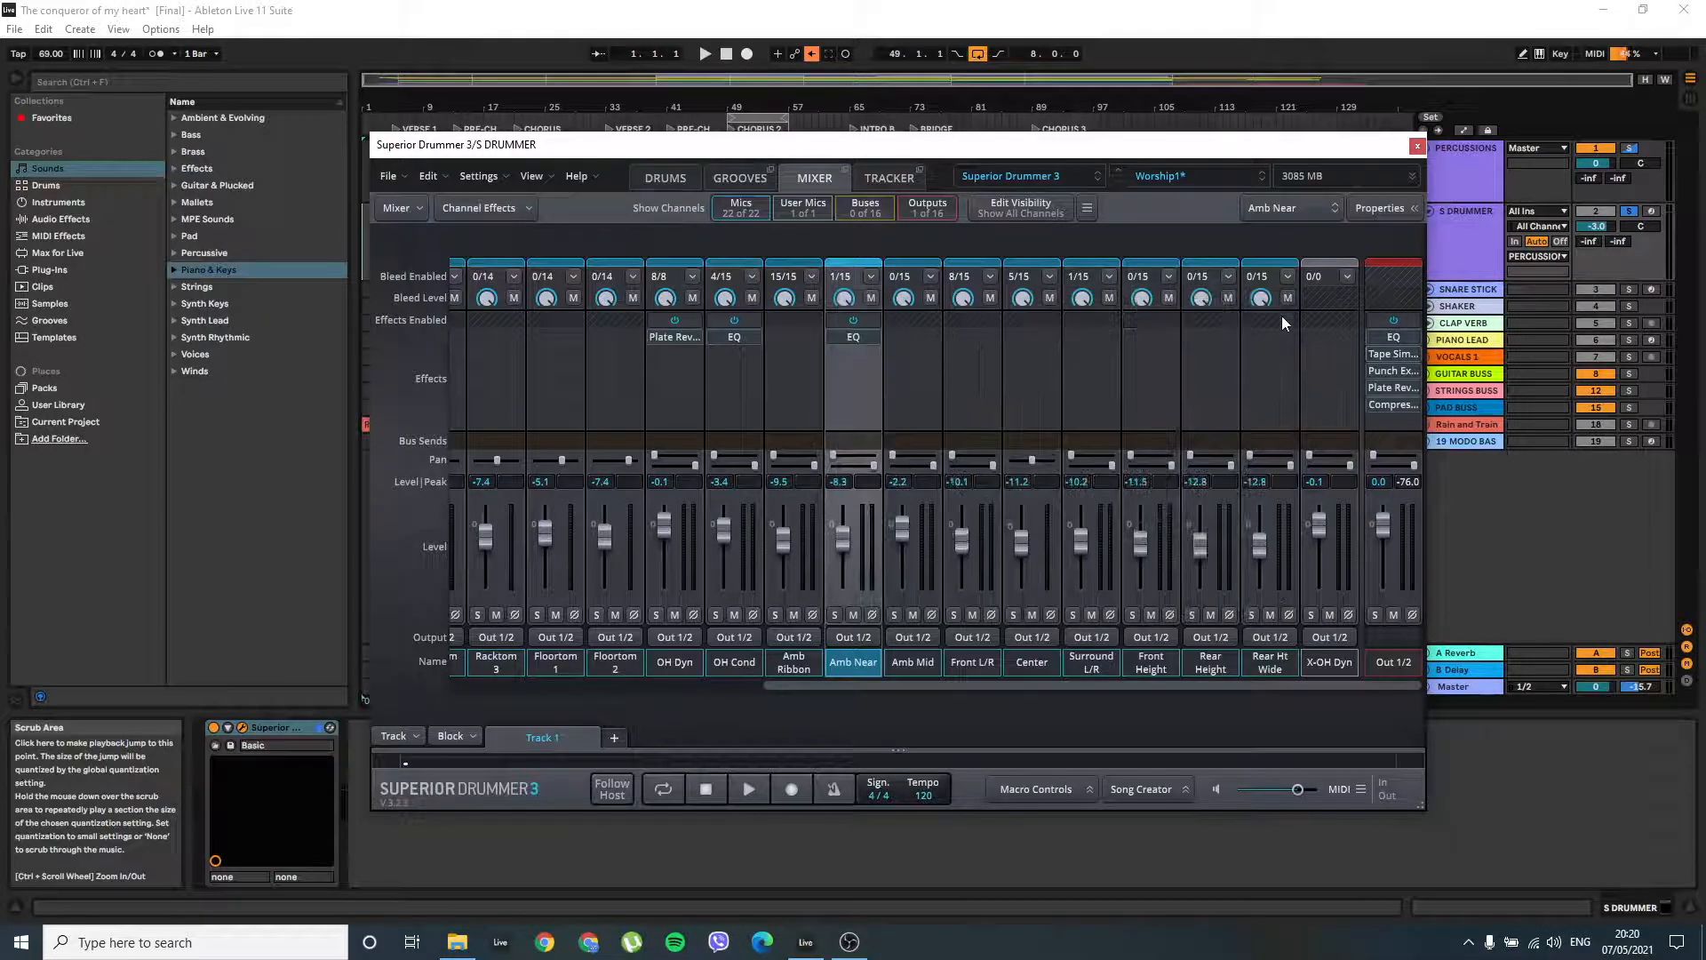
Set the Wet amount of the Out 1/2 Punch Exciter 361 to 12.0% and close the effect
{"action": "left_click", "coordinate": [1393, 370]}
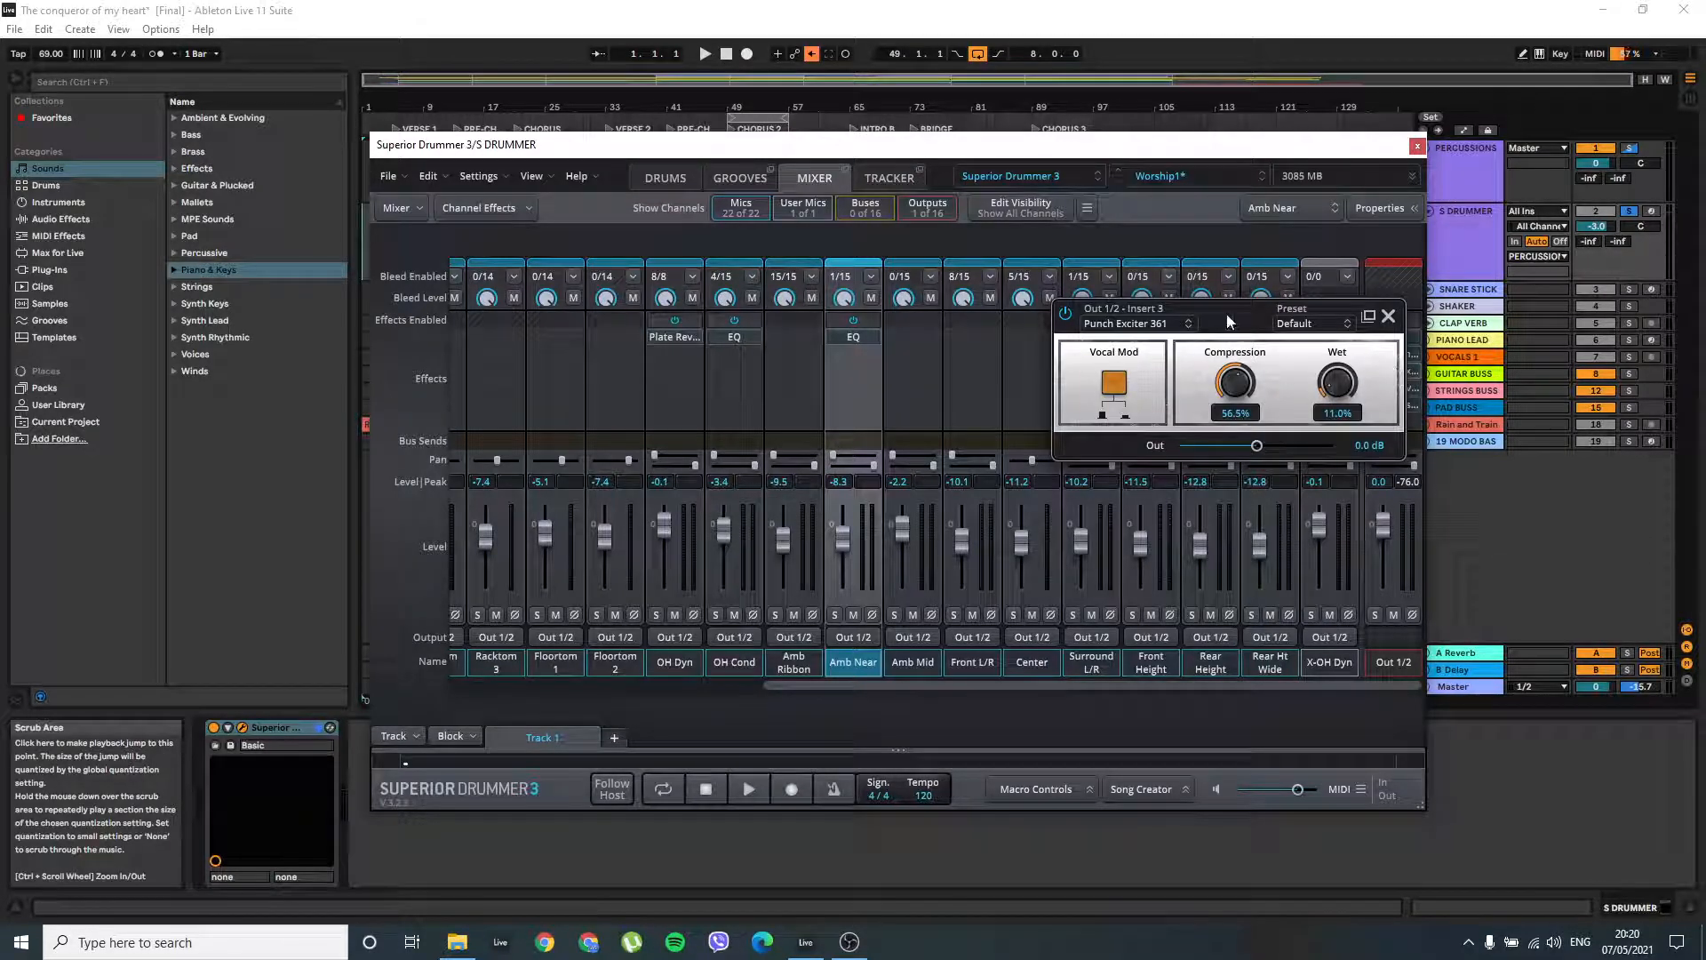
{"action": "left_click_drag", "start_coordinate": [1226, 312], "coordinate": [1143, 366]}
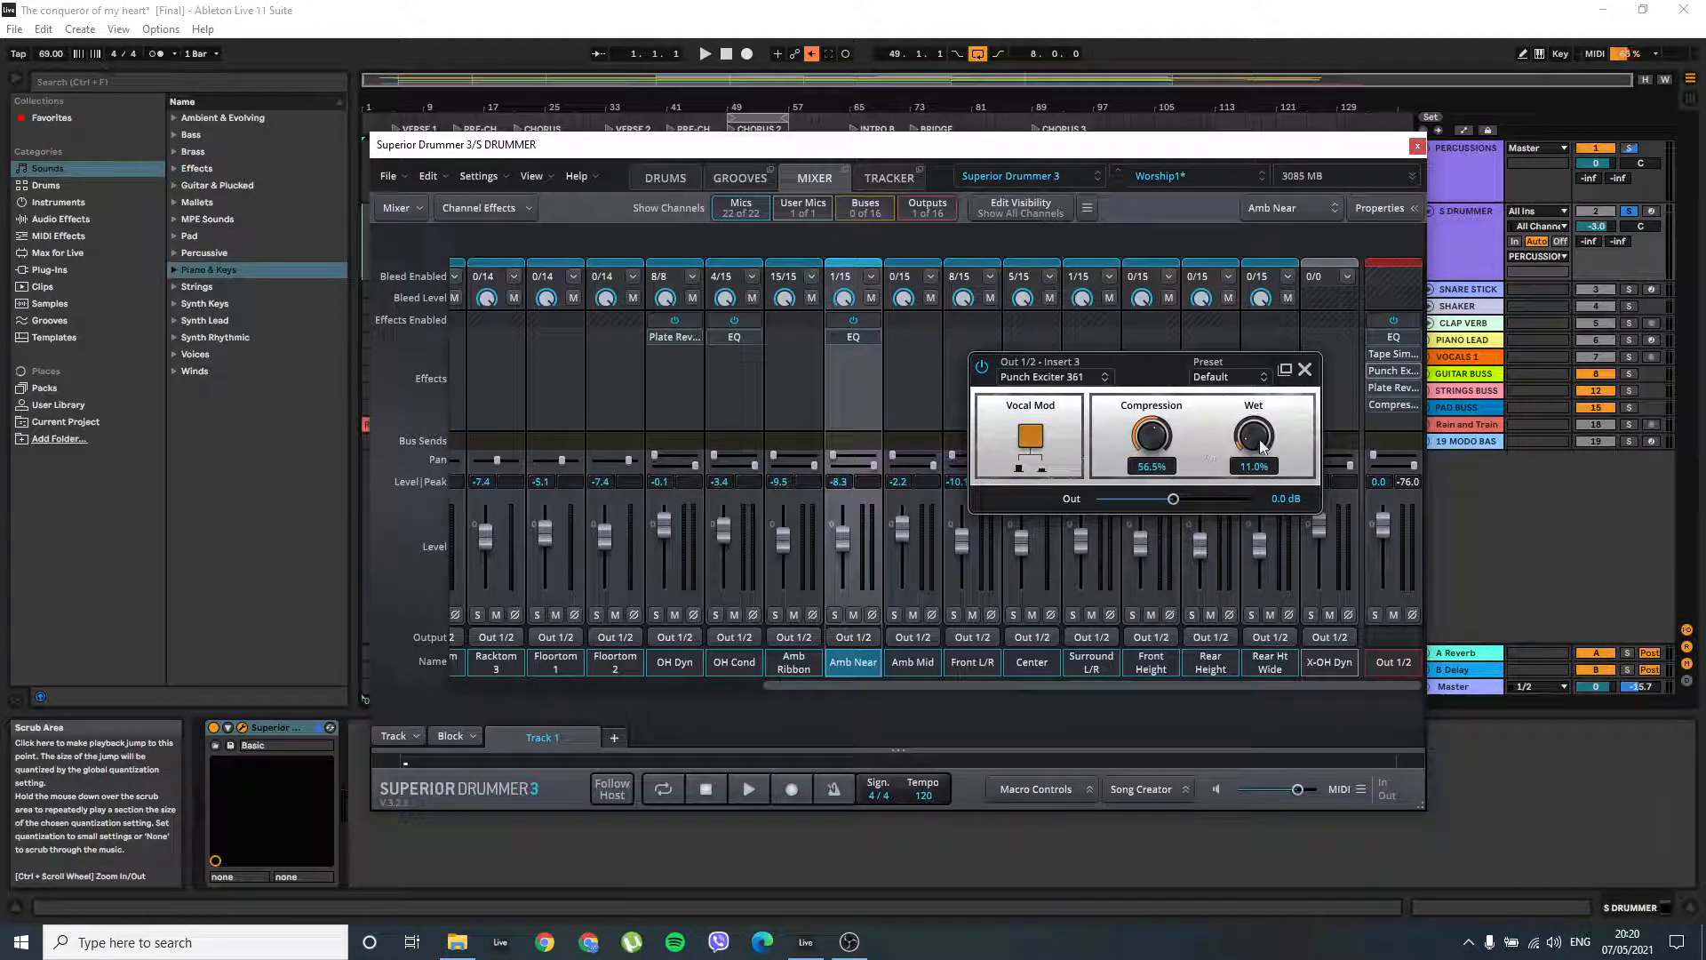
{"action": "left_click_drag", "start_coordinate": [1258, 444], "coordinate": [1234, 415]}
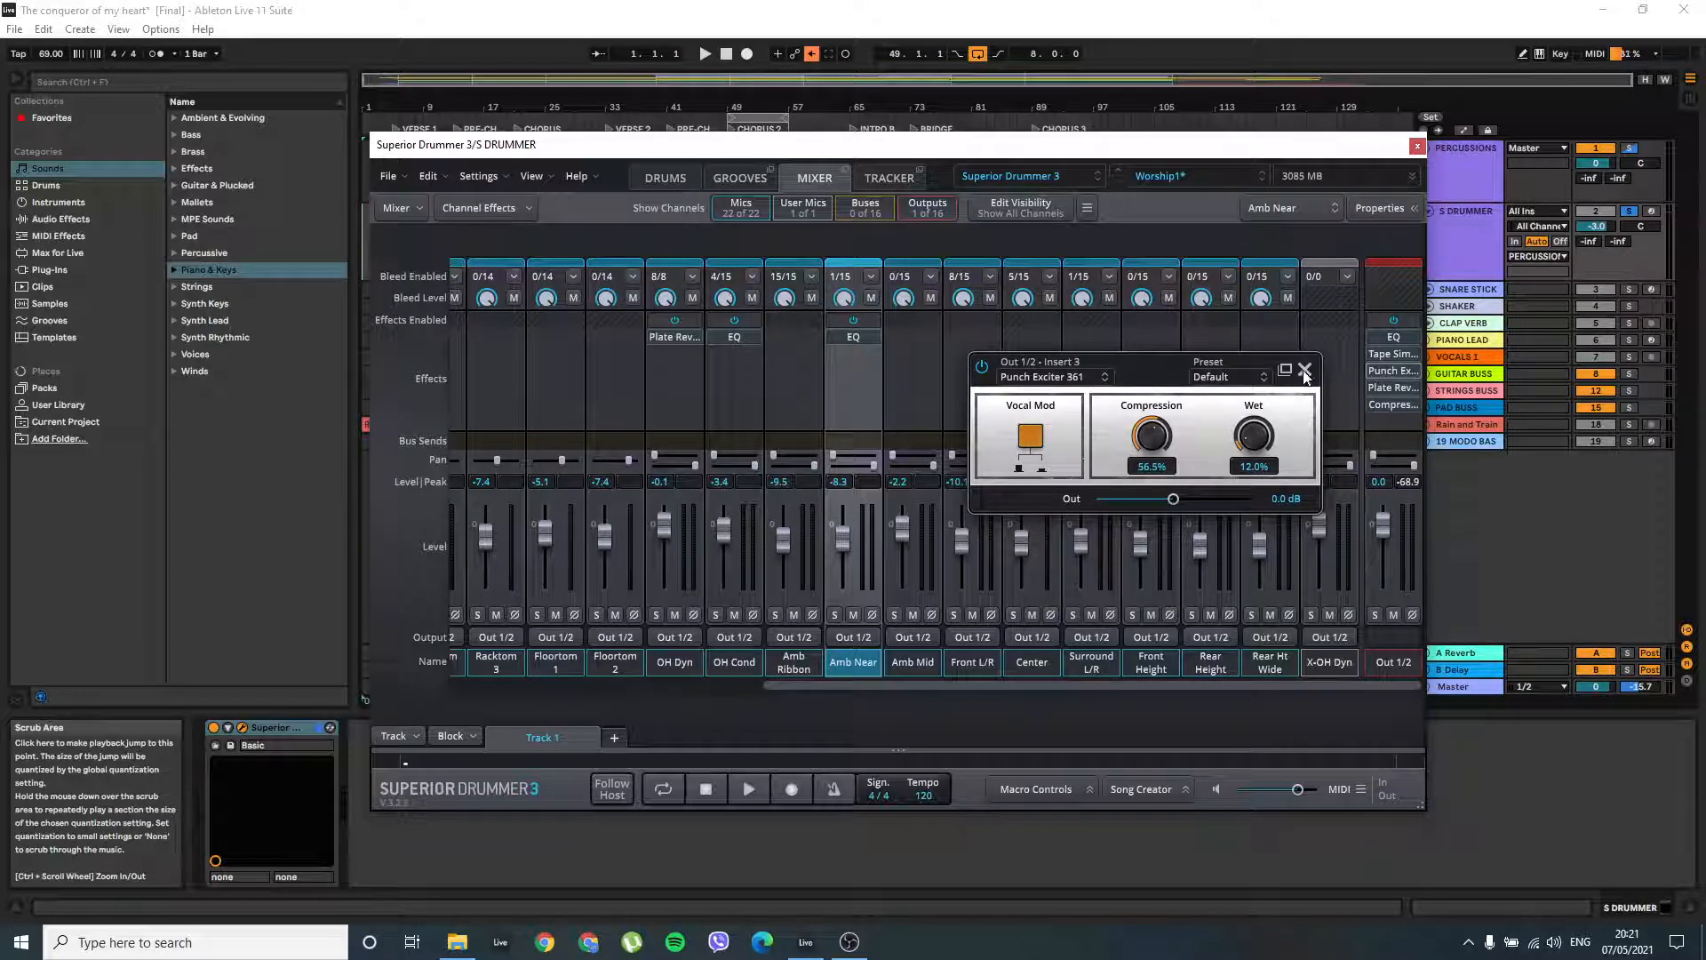
{"action": "left_click", "coordinate": [1040, 444]}
{"action": "left_click", "coordinate": [1304, 368]}
{"action": "left_click_drag", "start_coordinate": [845, 687], "coordinate": [787, 689]}
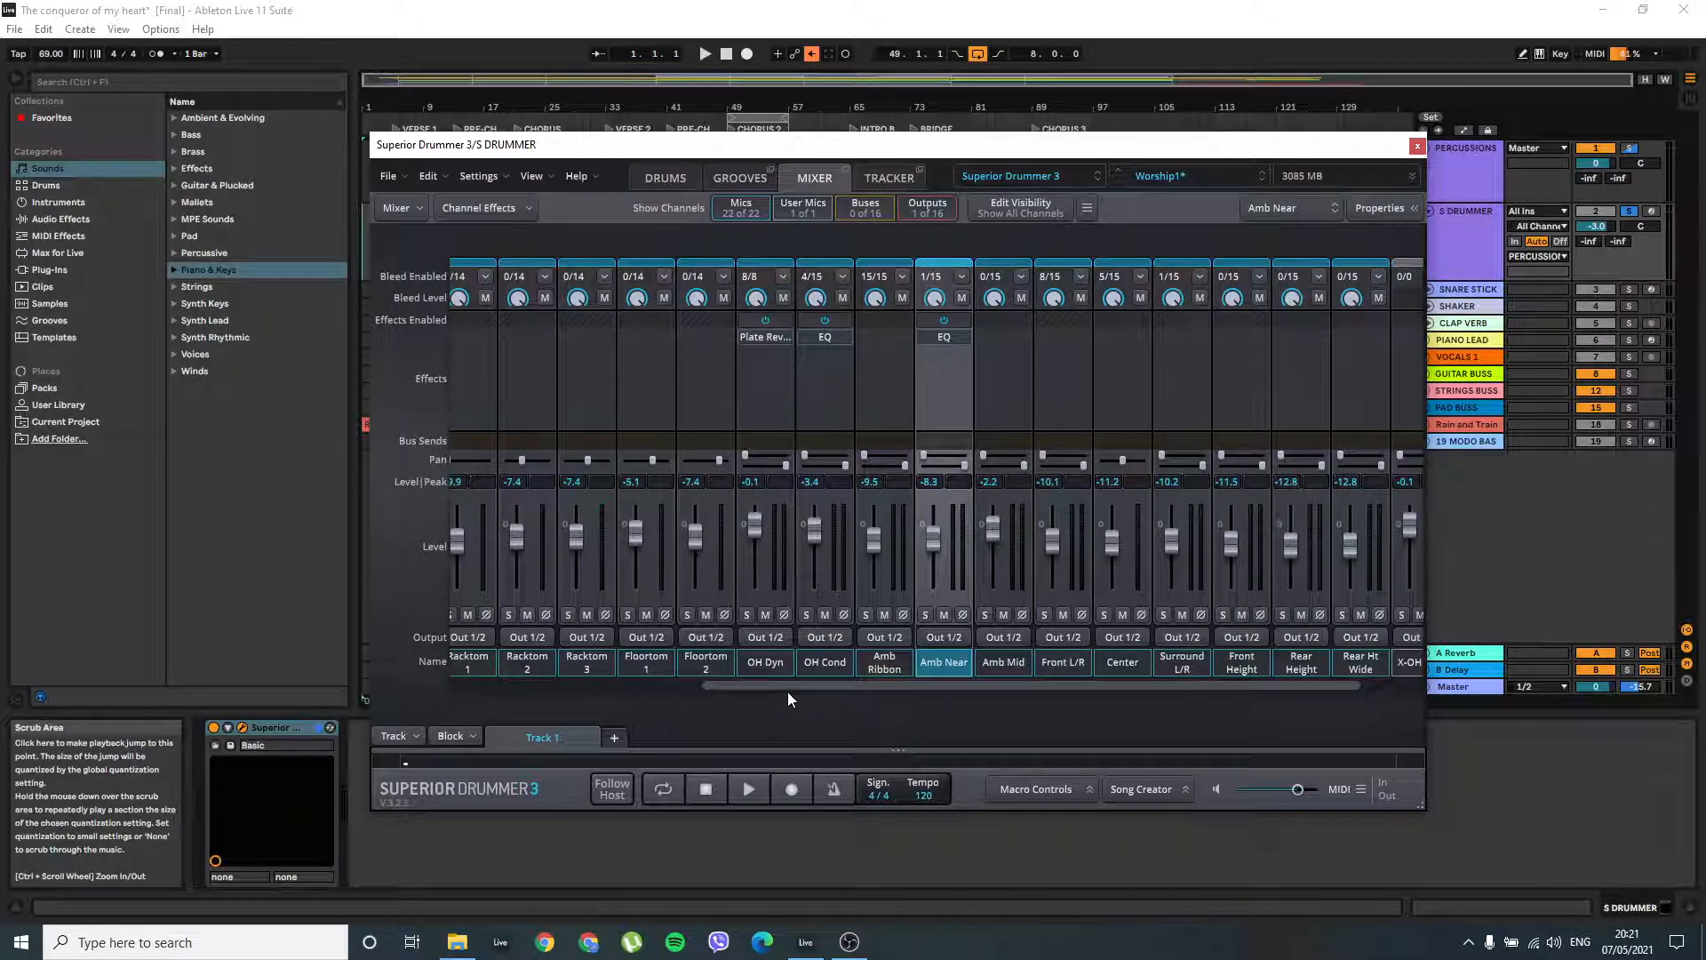
Set the Size of the Out 1/2 output's Plate Reverb to 24.5%, check its dry/wet mix, and close the effect
{"action": "left_click_drag", "start_coordinate": [792, 692], "coordinate": [1043, 677]}
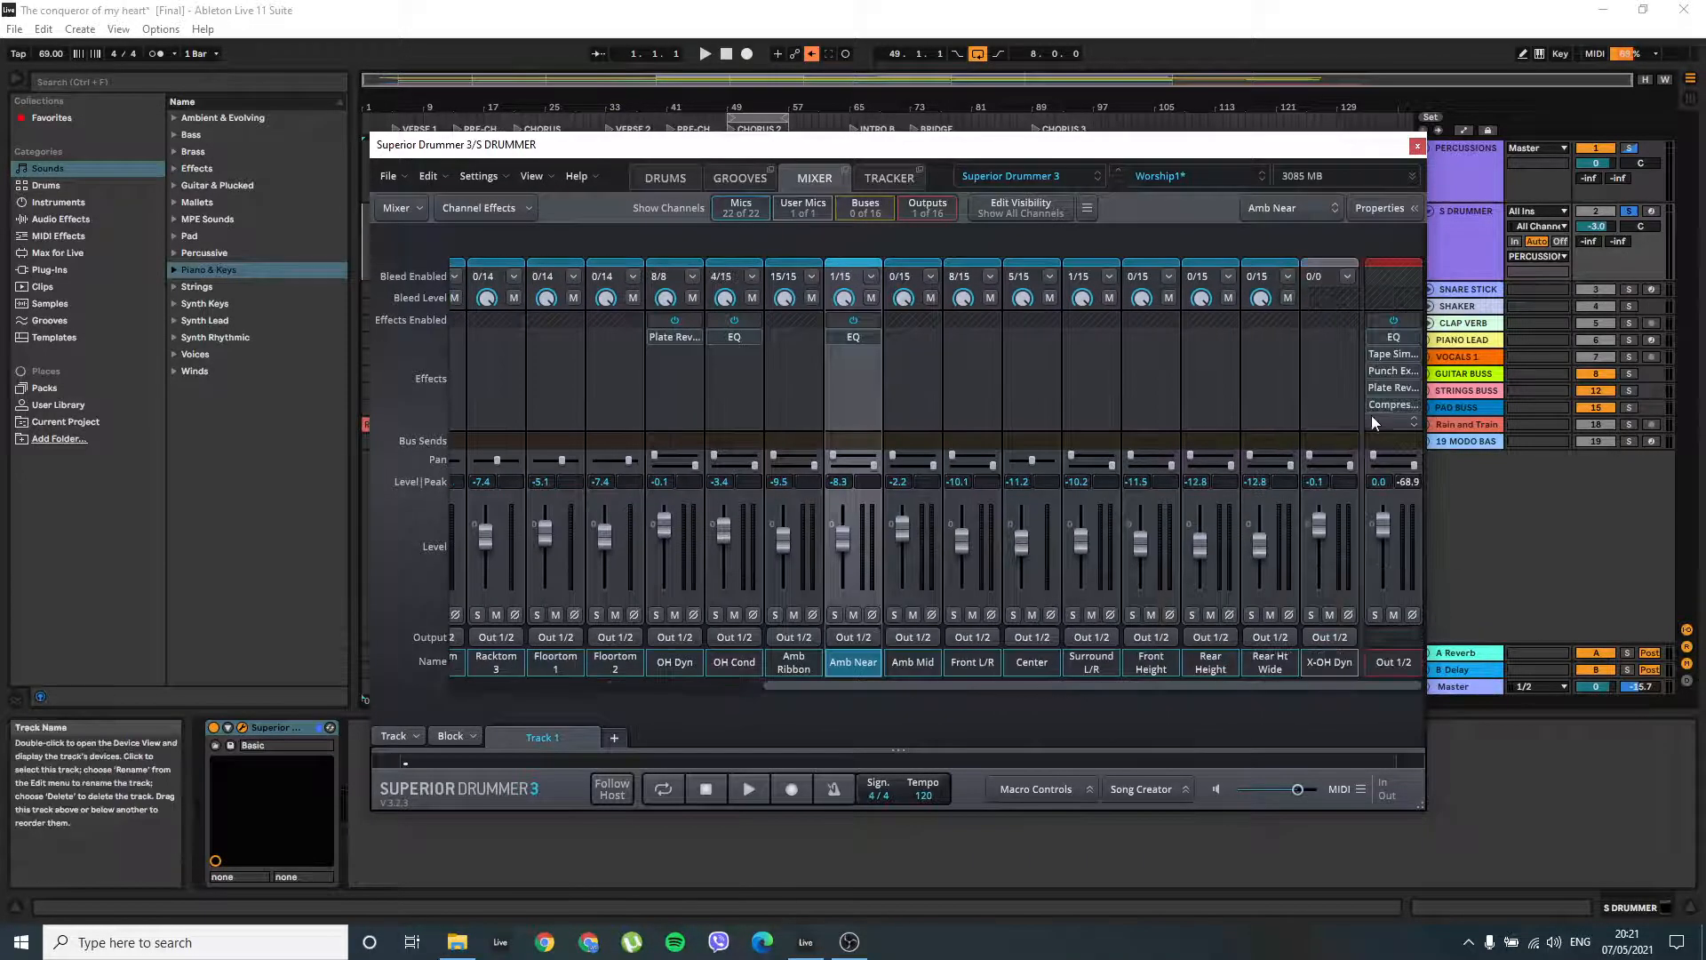
{"action": "left_click", "coordinate": [1392, 392]}
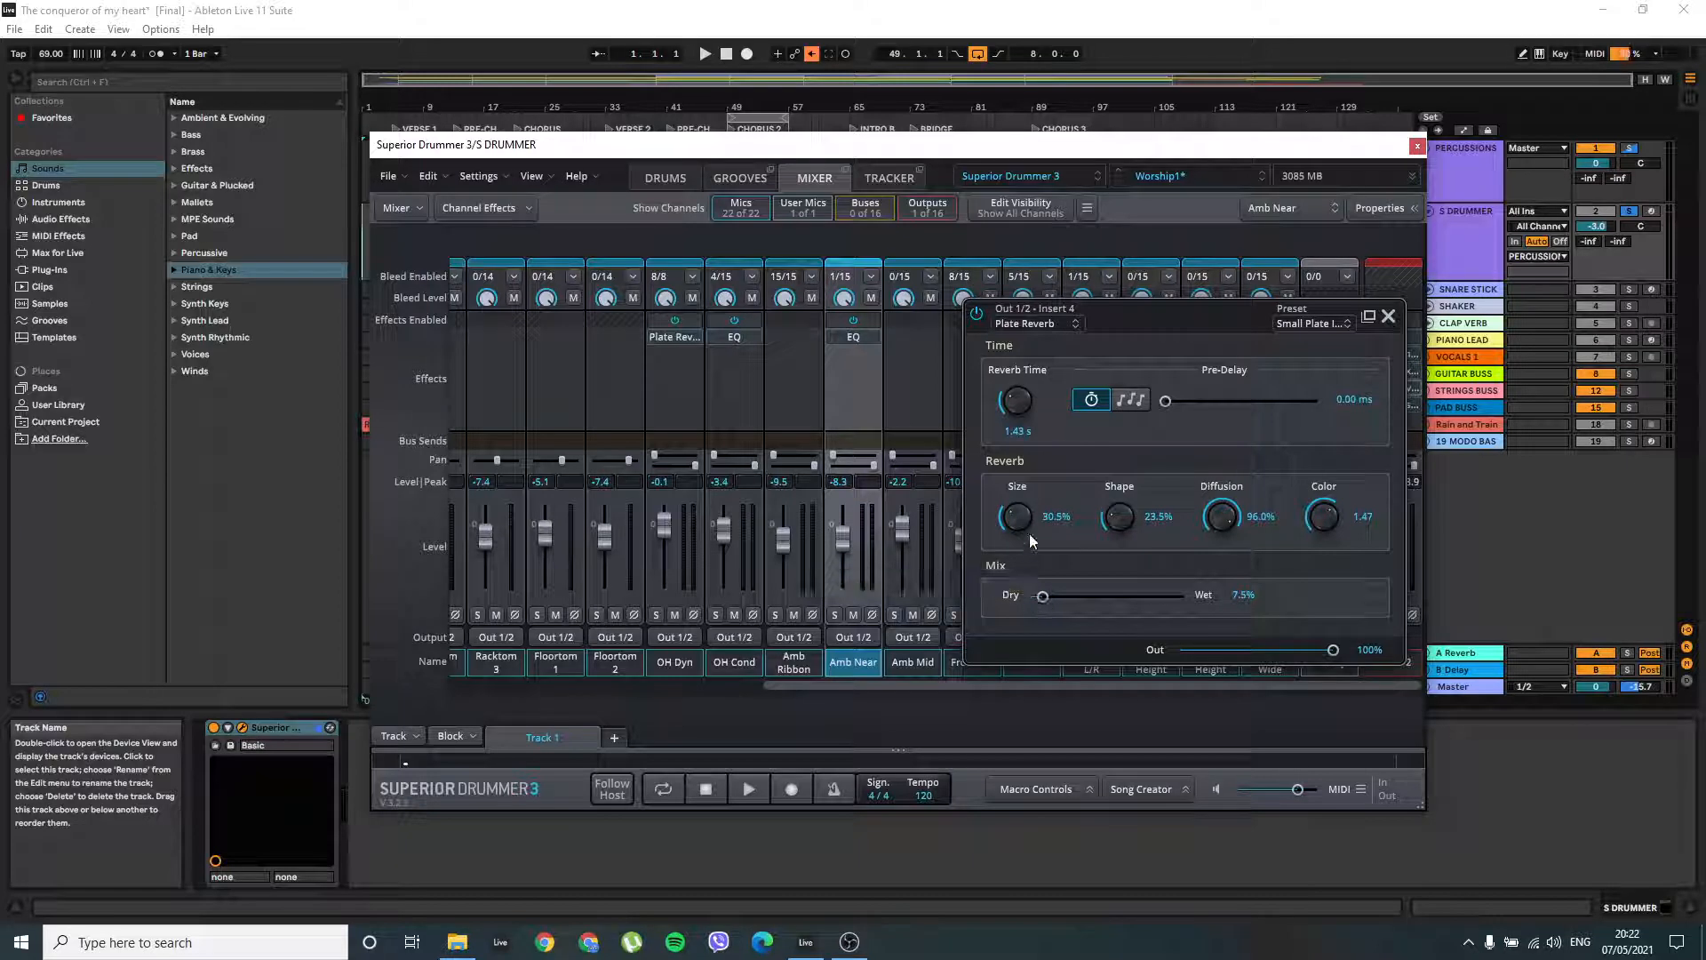
{"action": "left_click_drag", "start_coordinate": [1013, 510], "coordinate": [1011, 521]}
{"action": "left_click", "coordinate": [1388, 316]}
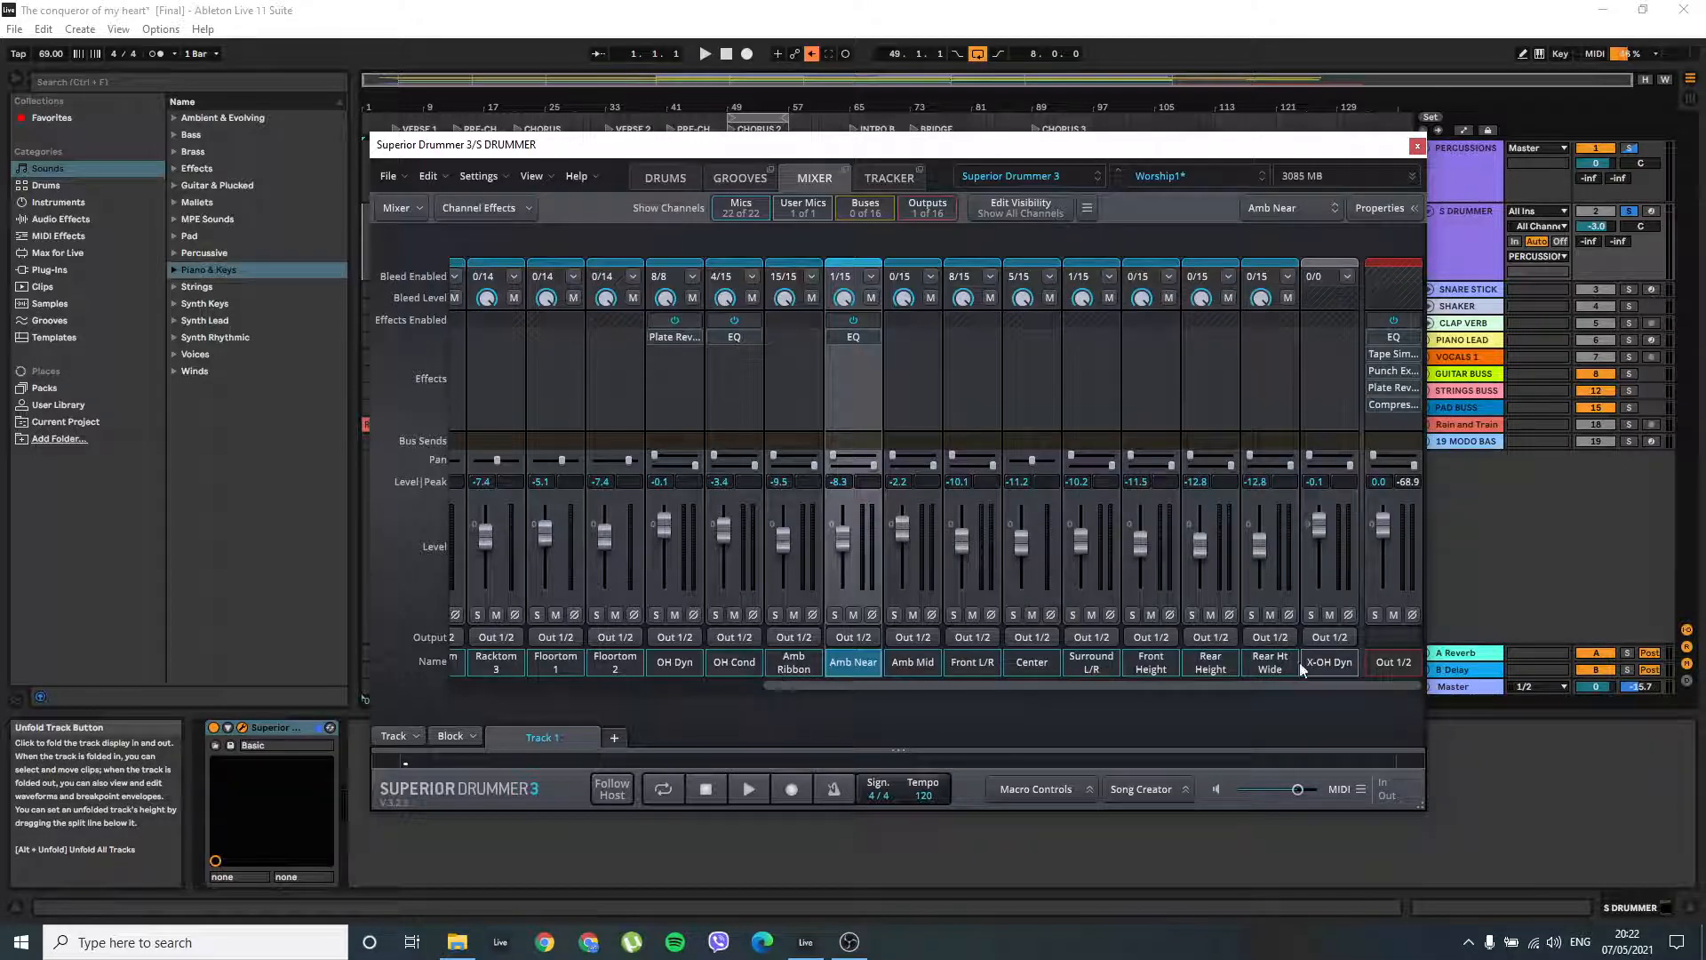
{"action": "left_click", "coordinate": [1393, 389]}
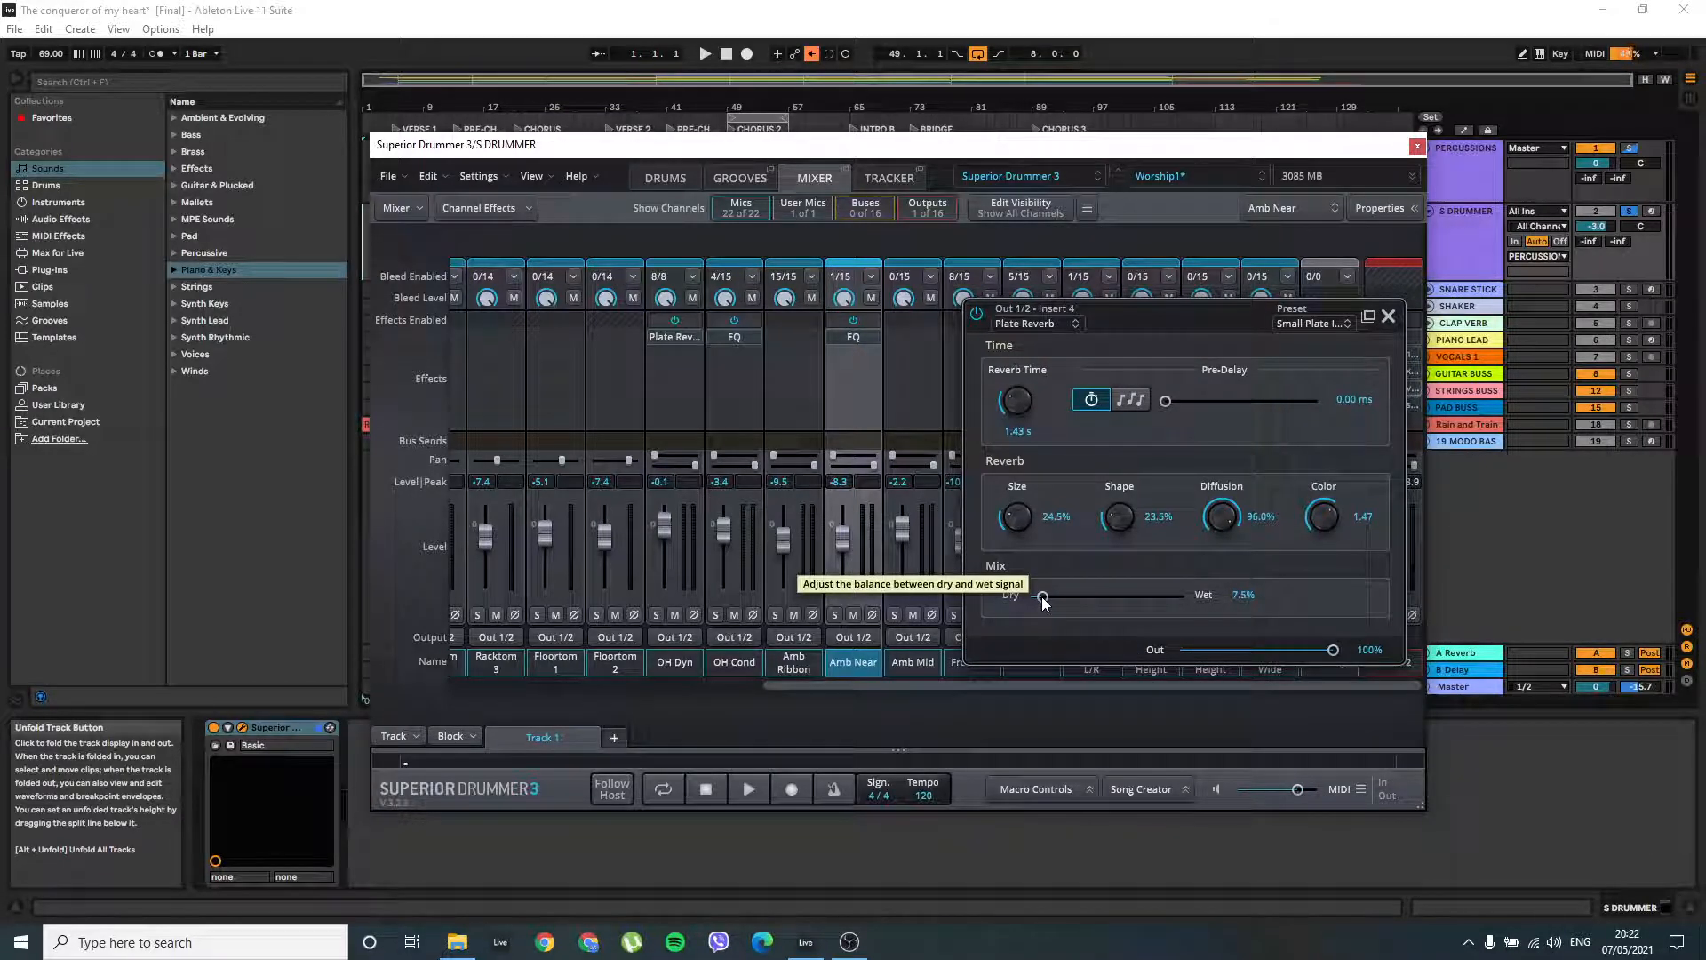
{"action": "left_click", "coordinate": [1390, 316]}
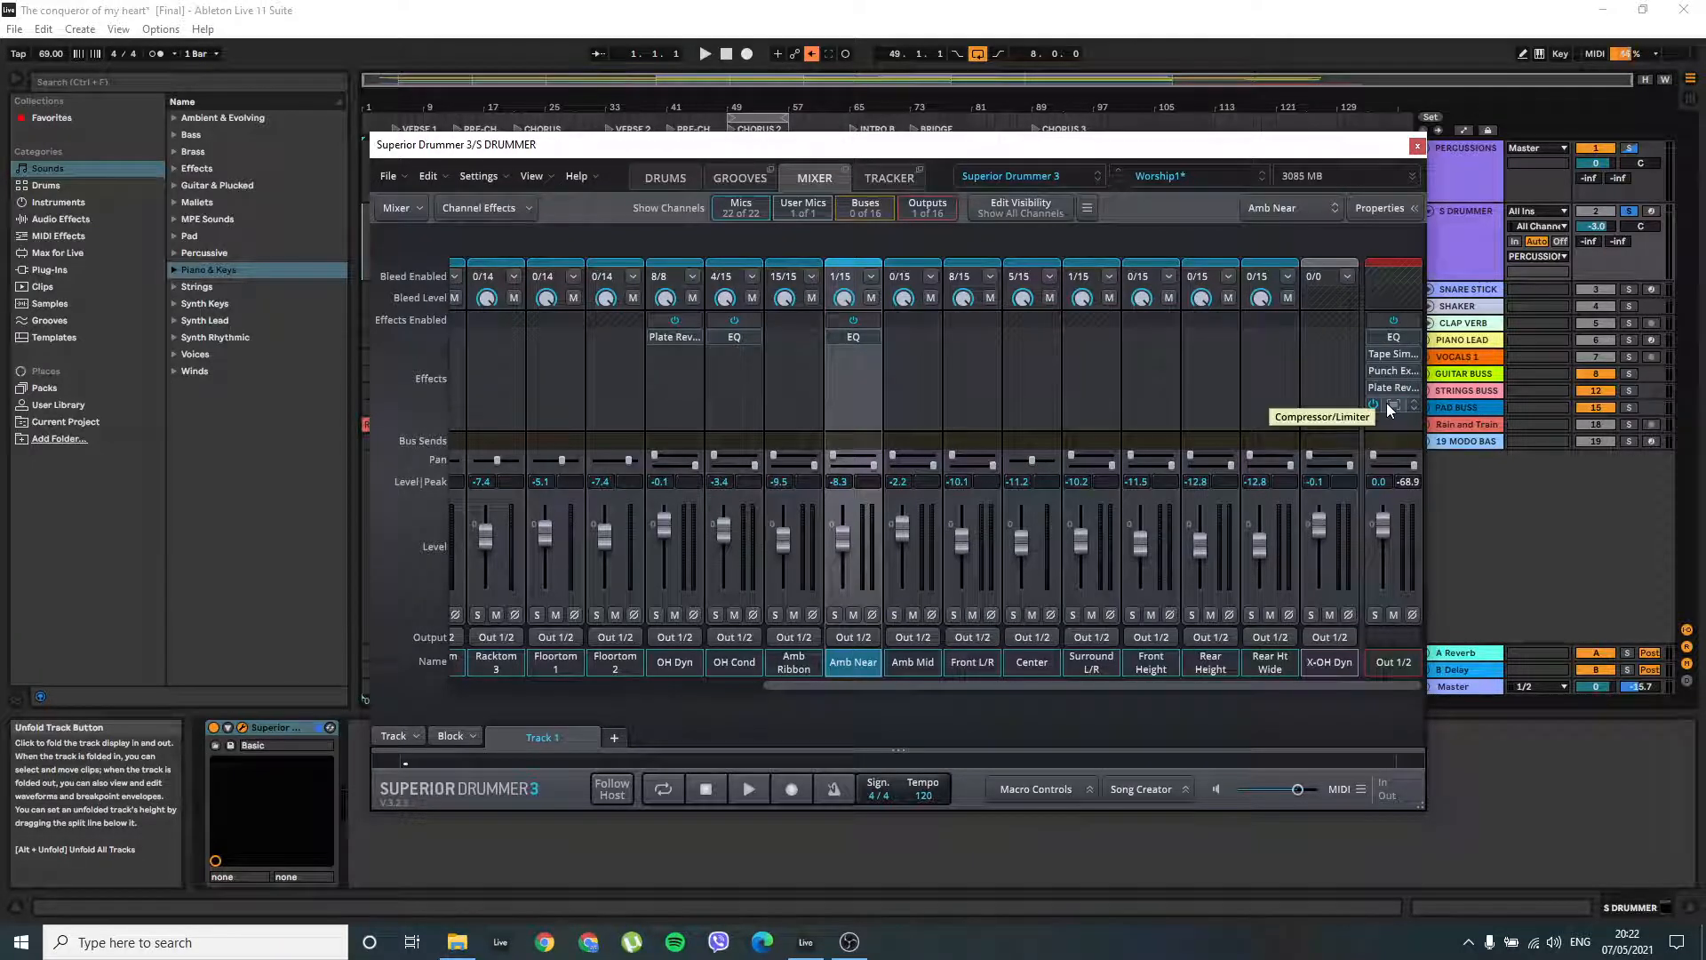
Inspect the threshold, ratio, attack, release and makeup settings of the Out 1/2 Compressor/Limiter, and close the effect
{"action": "left_click", "coordinate": [1392, 405]}
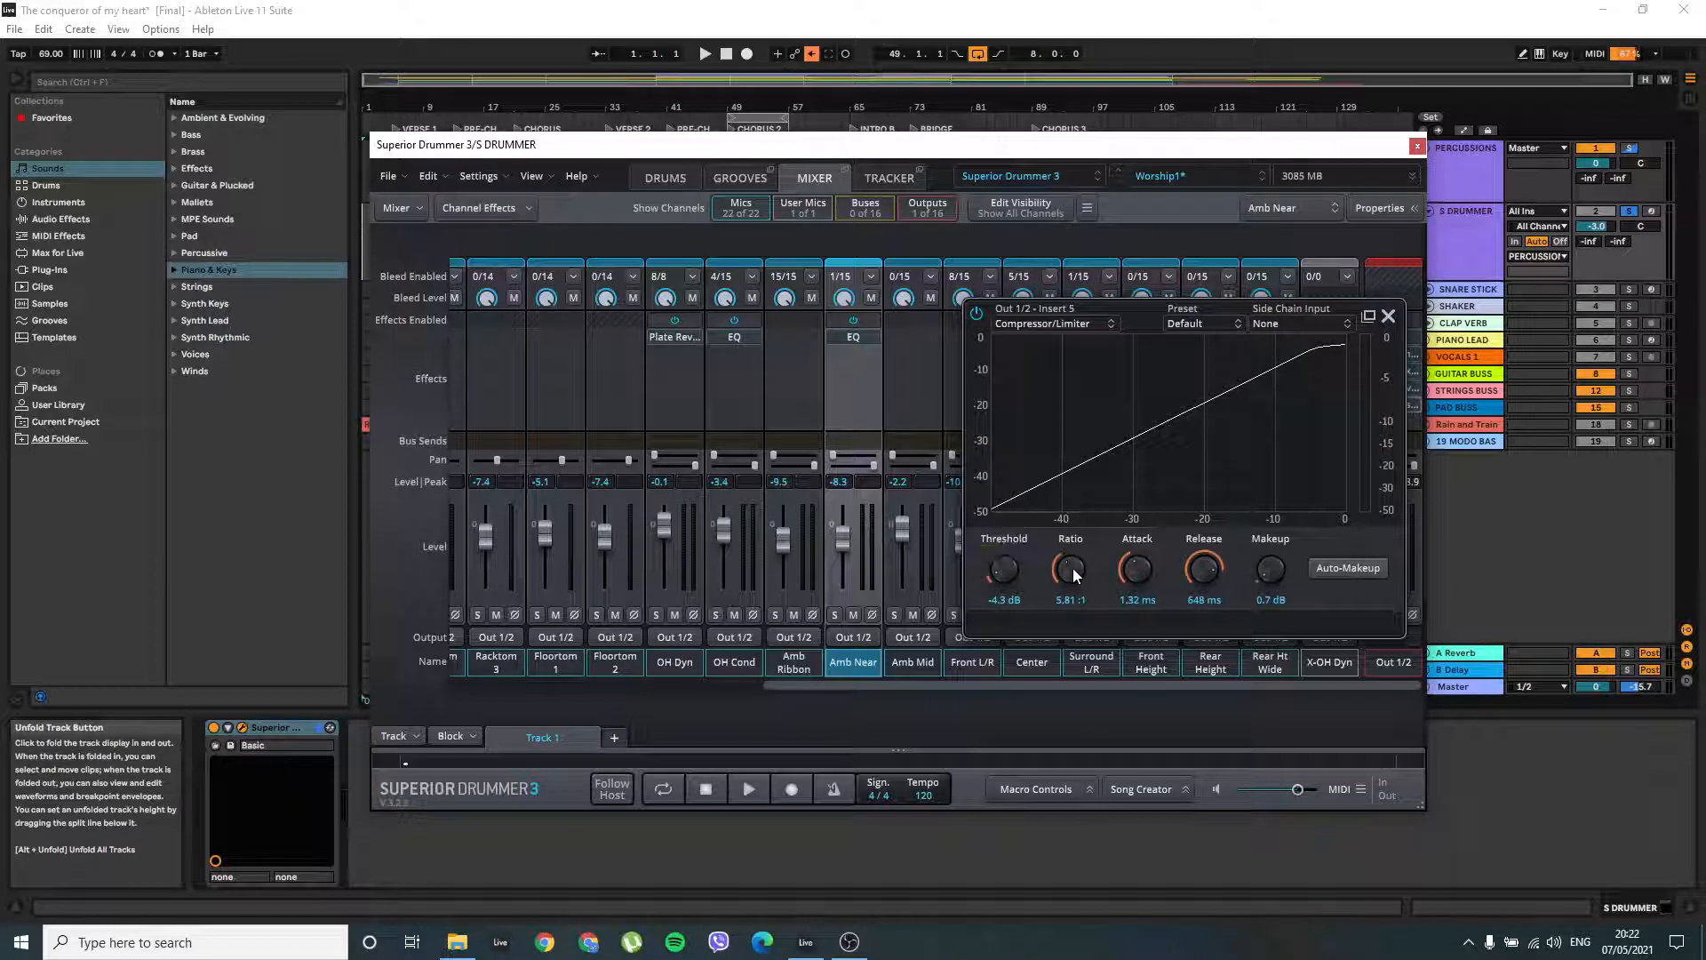
{"action": "left_click_drag", "start_coordinate": [1073, 568], "coordinate": [1117, 572]}
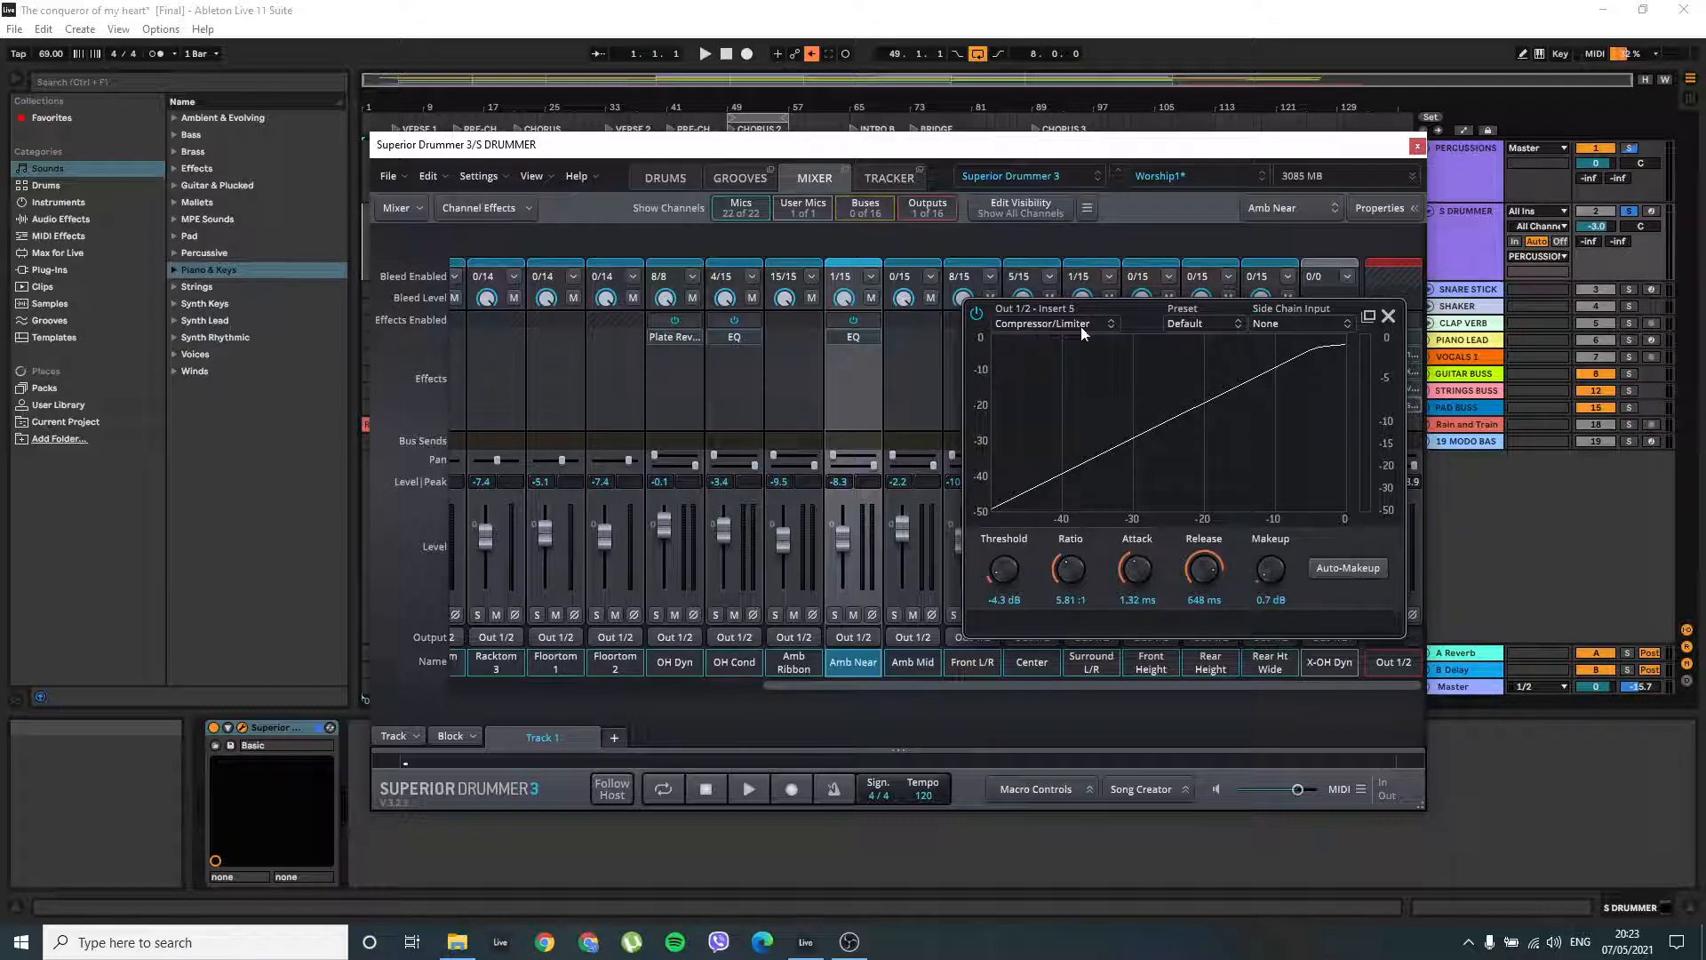
{"action": "left_click", "coordinate": [1388, 316]}
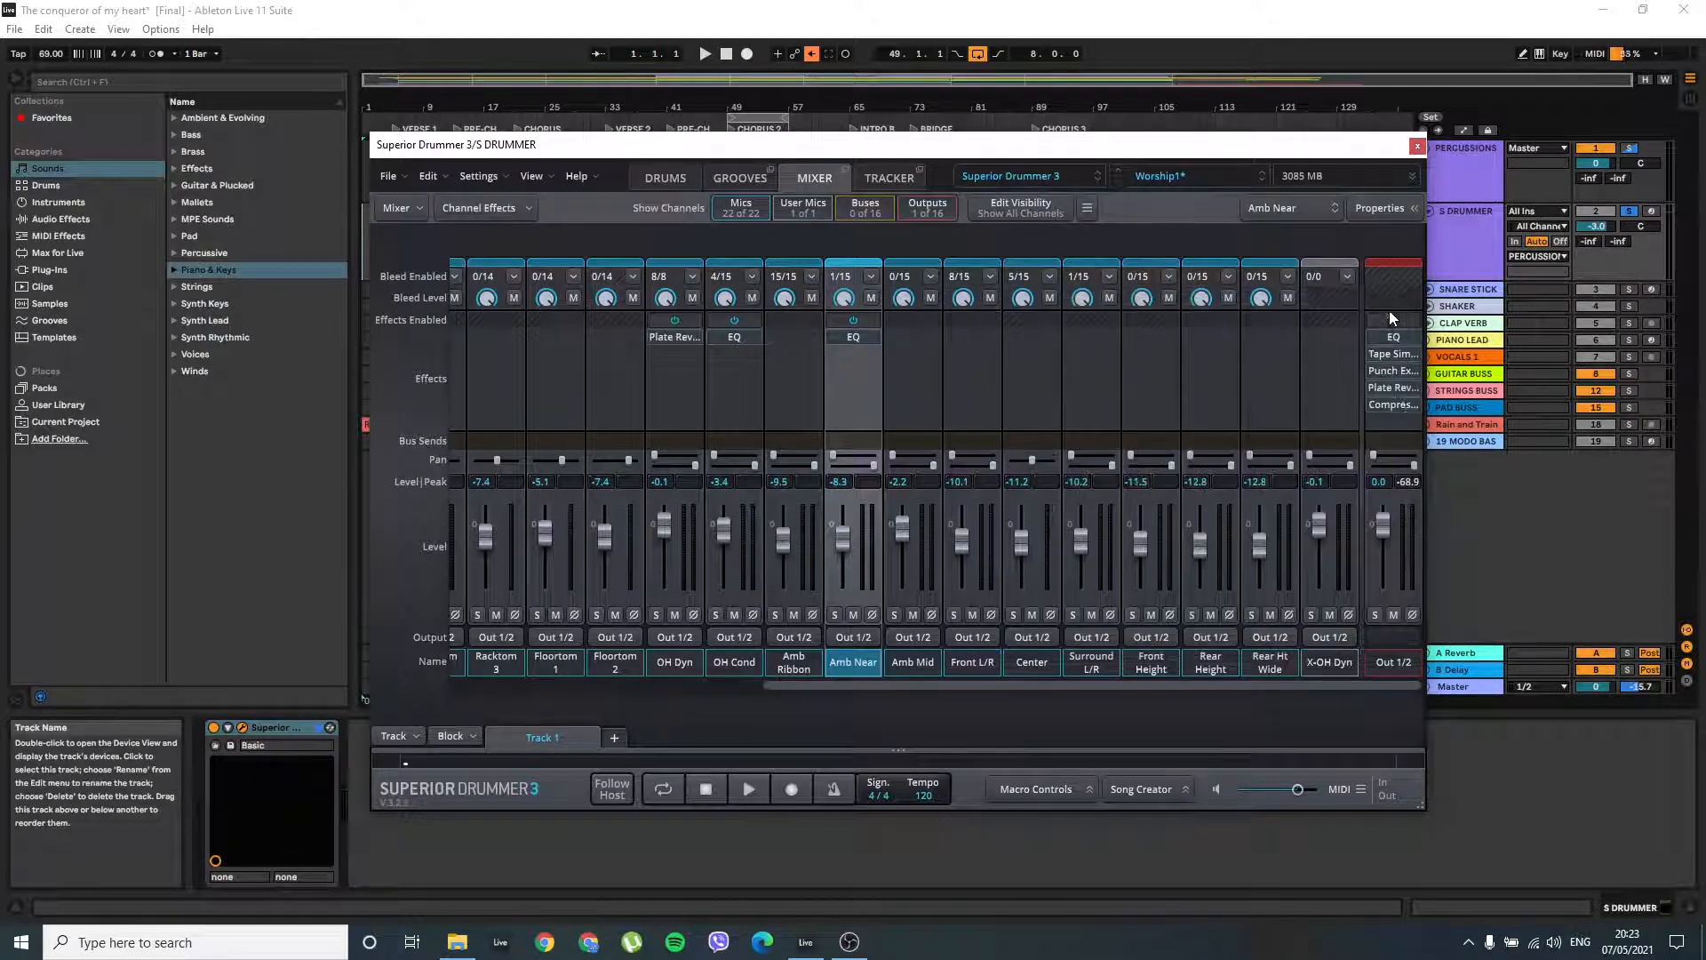
{"action": "left_click", "coordinate": [1390, 405]}
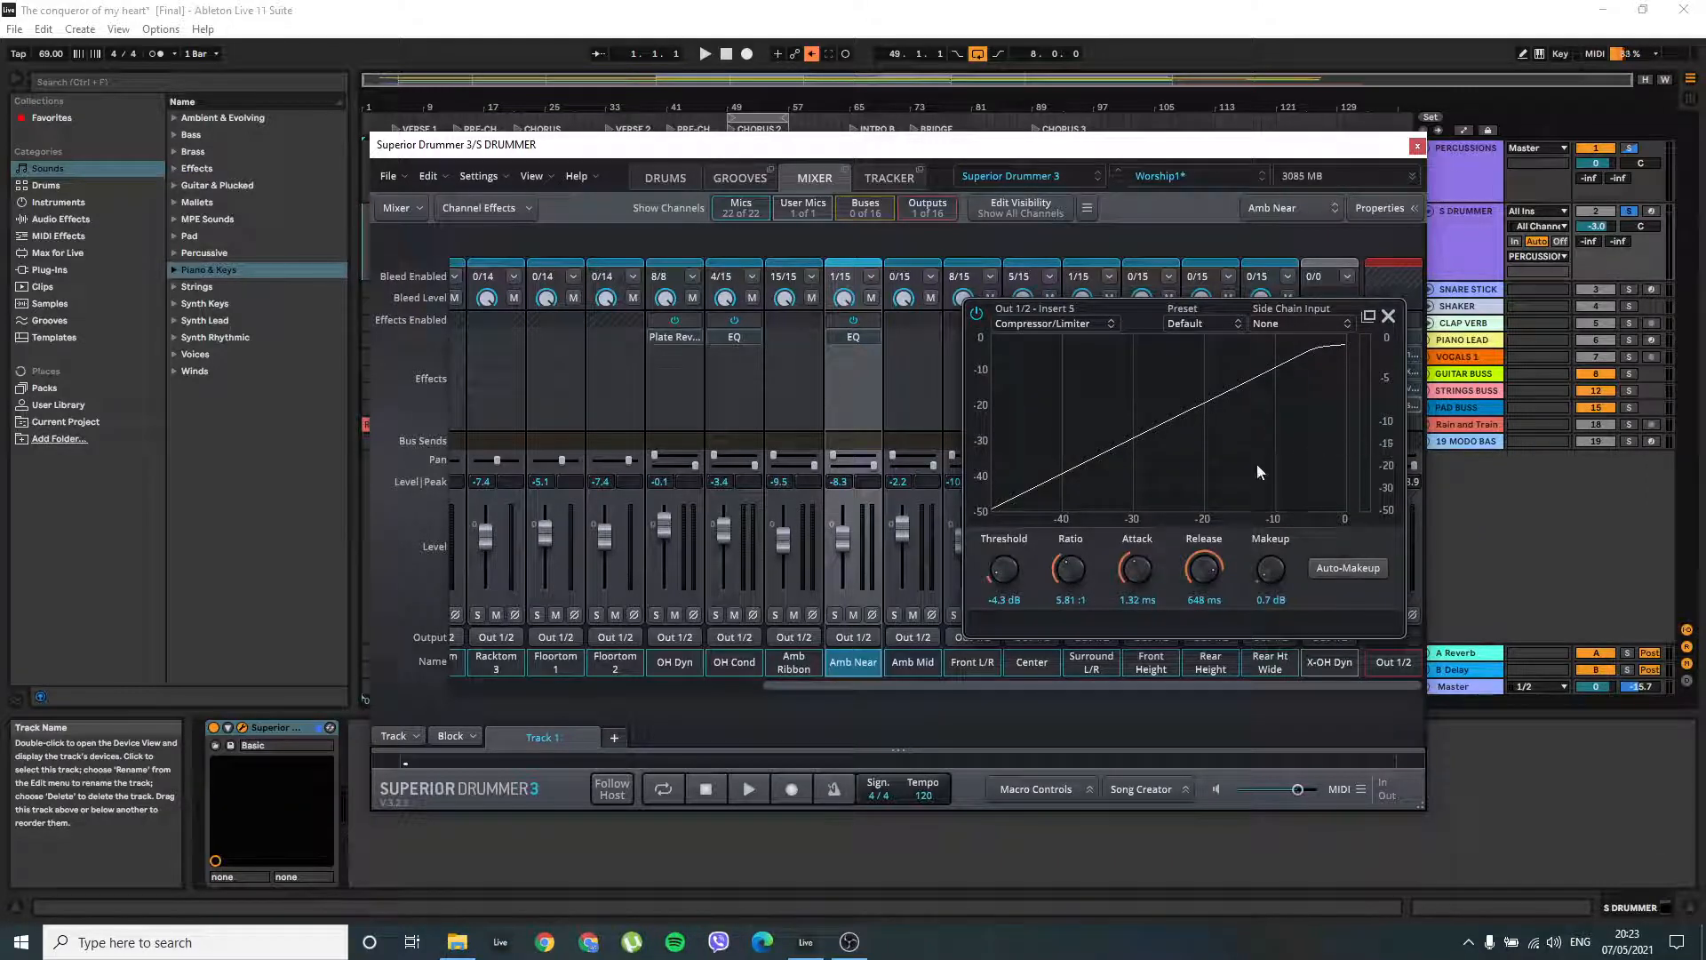
{"action": "left_click", "coordinate": [1388, 316]}
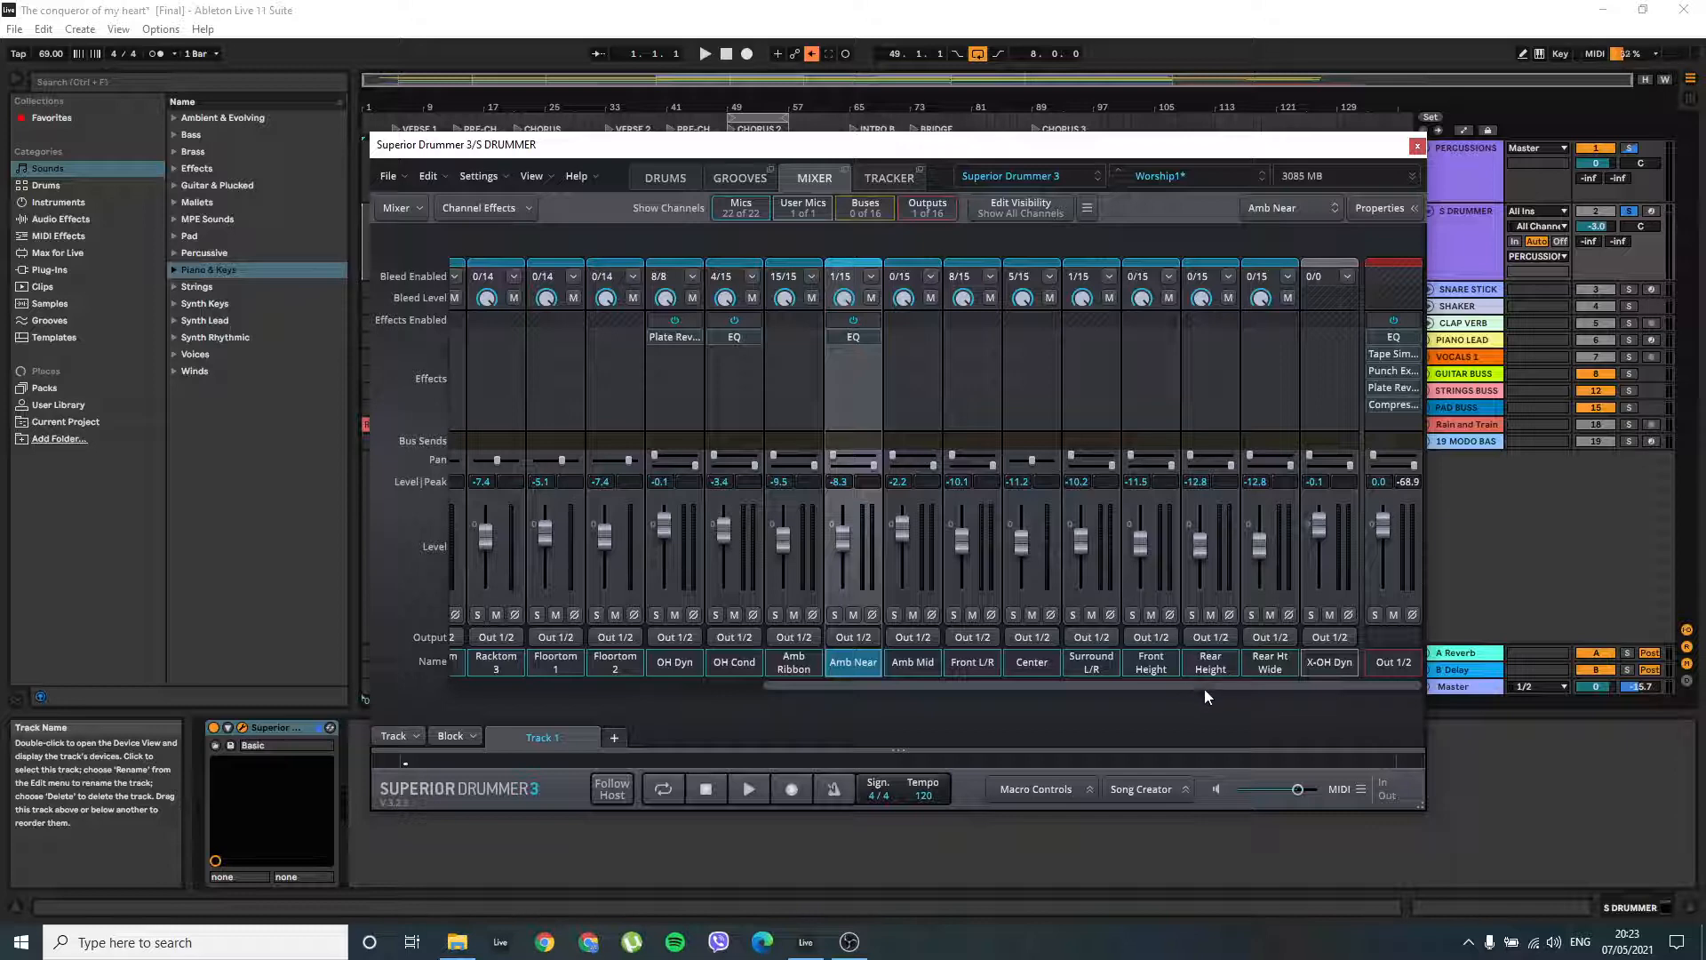
{"action": "left_click_drag", "start_coordinate": [1165, 688], "coordinate": [597, 690]}
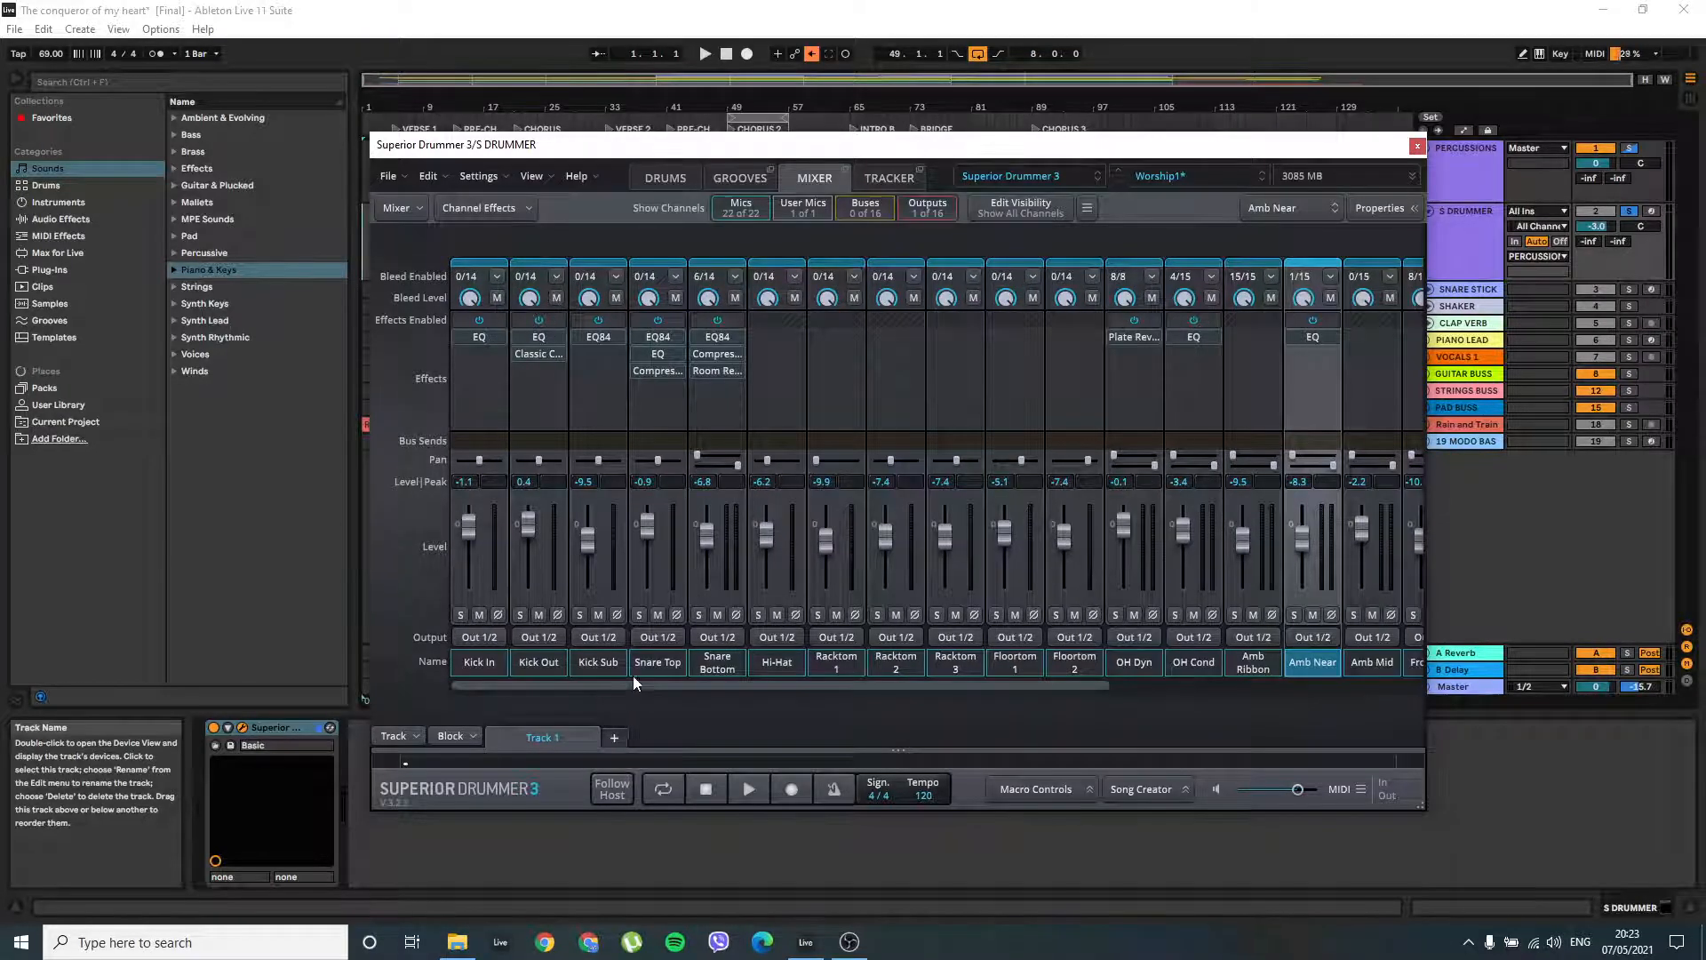
{"action": "left_click_drag", "start_coordinate": [917, 682], "coordinate": [758, 711]}
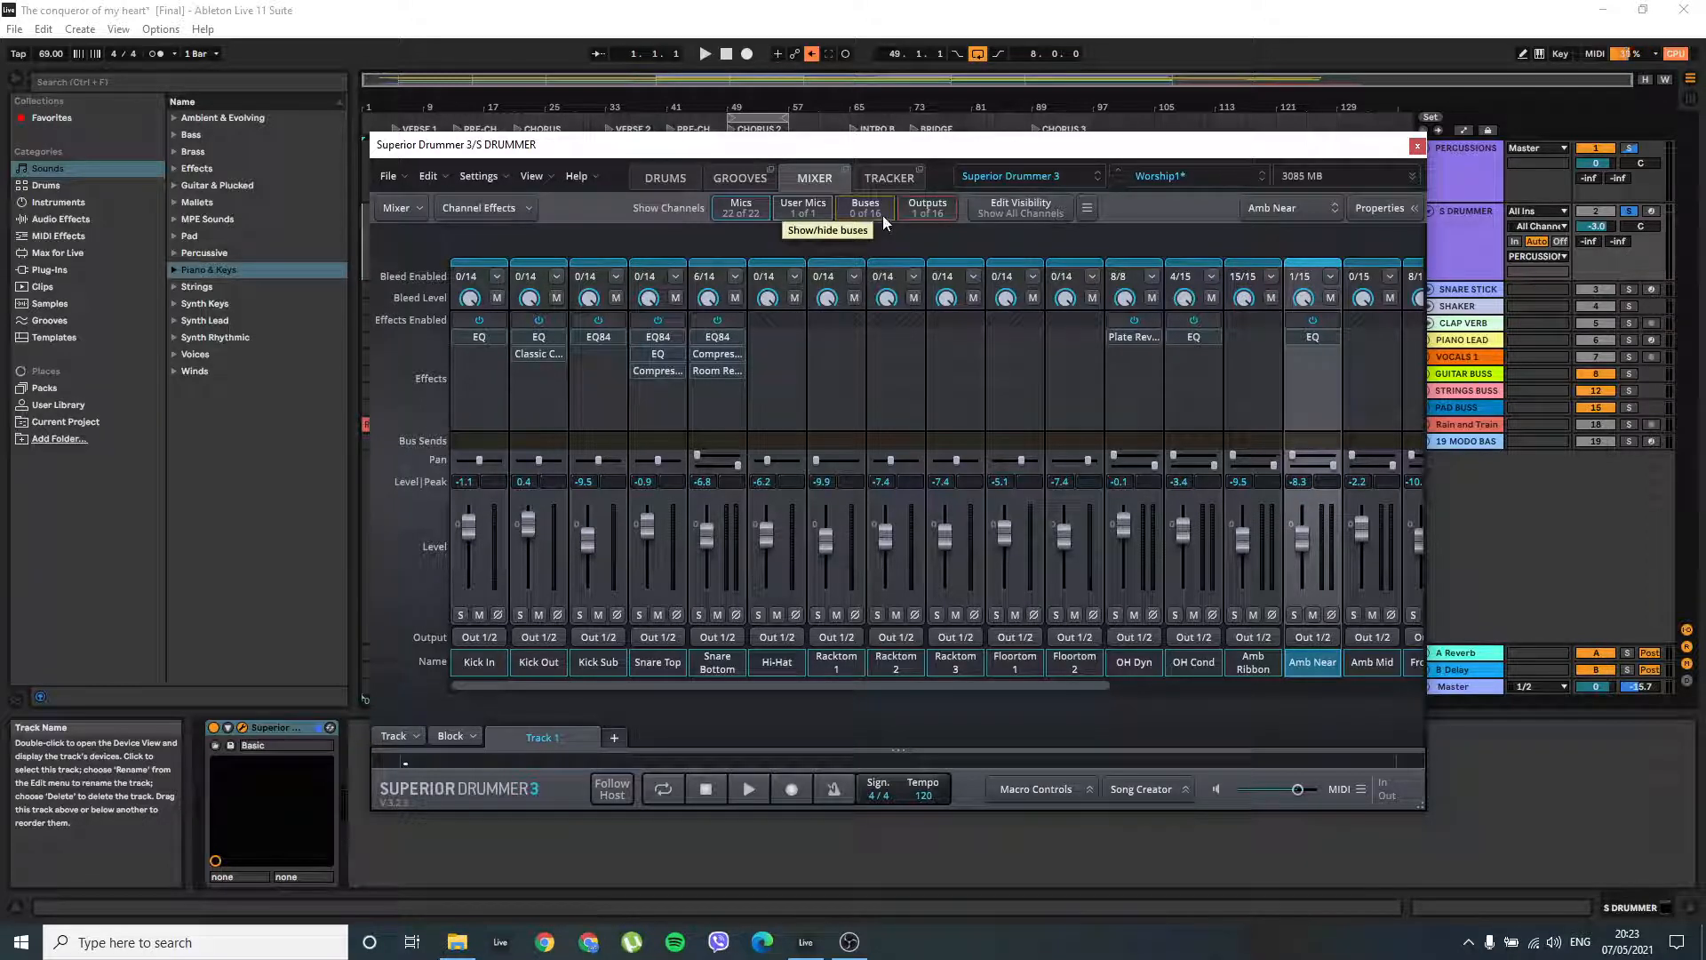
{"action": "left_click_drag", "start_coordinate": [819, 680], "coordinate": [764, 638]}
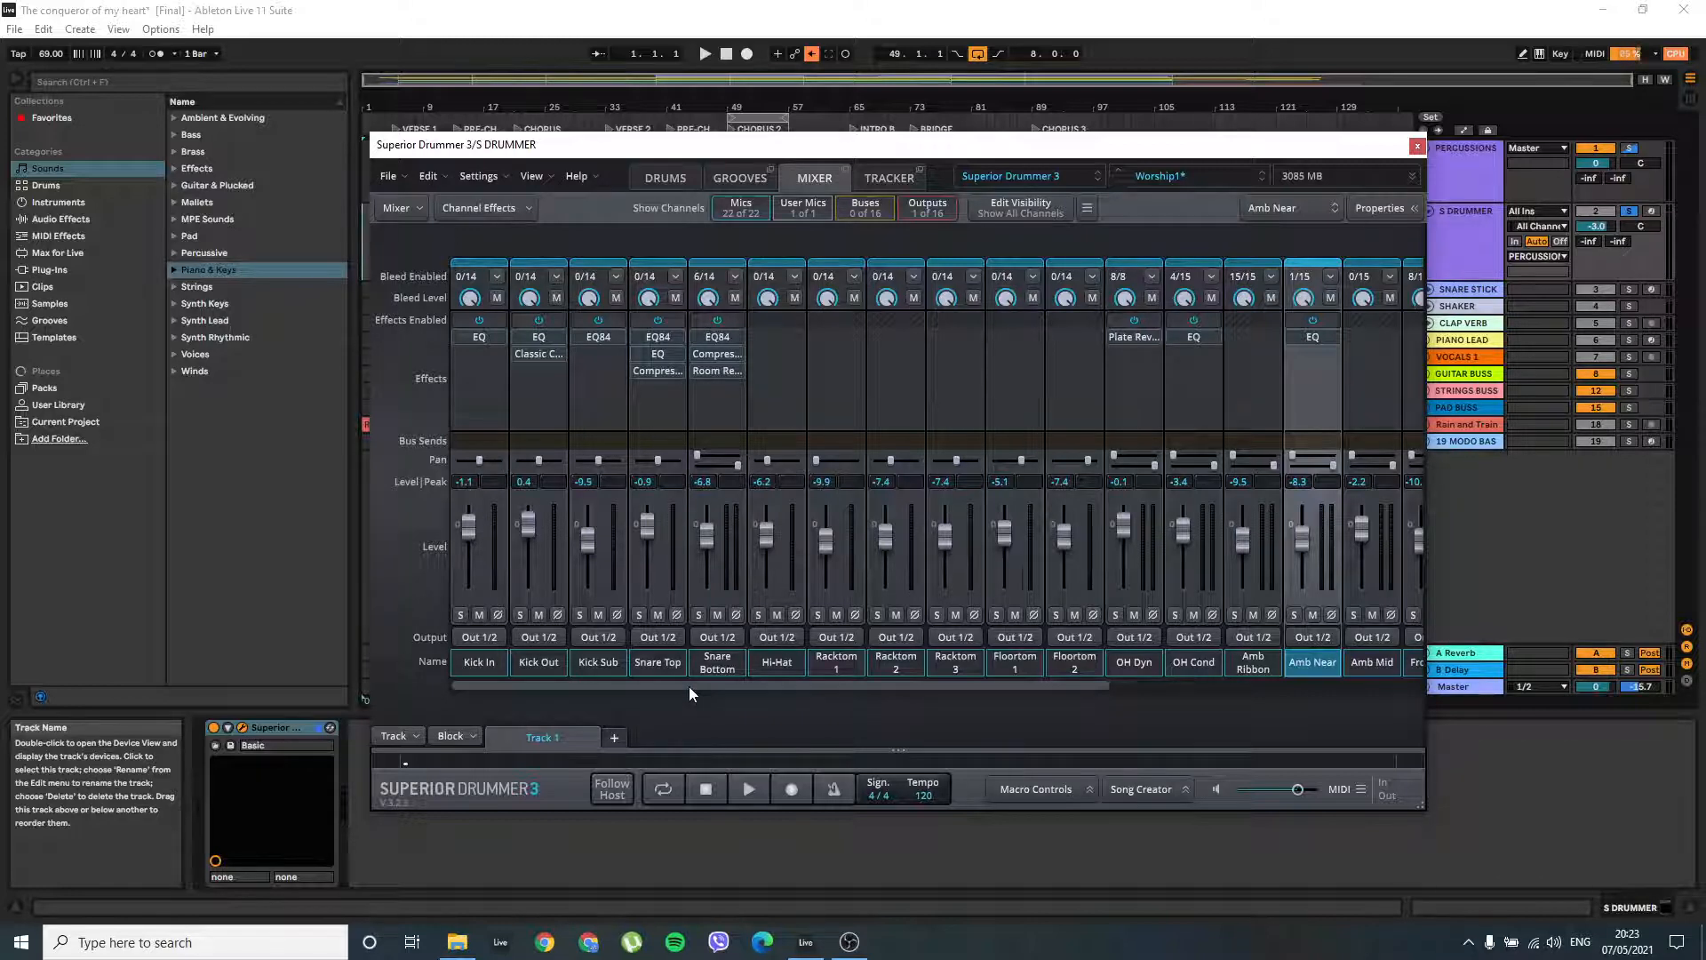
{"action": "left_click_drag", "start_coordinate": [690, 686], "coordinate": [1219, 700]}
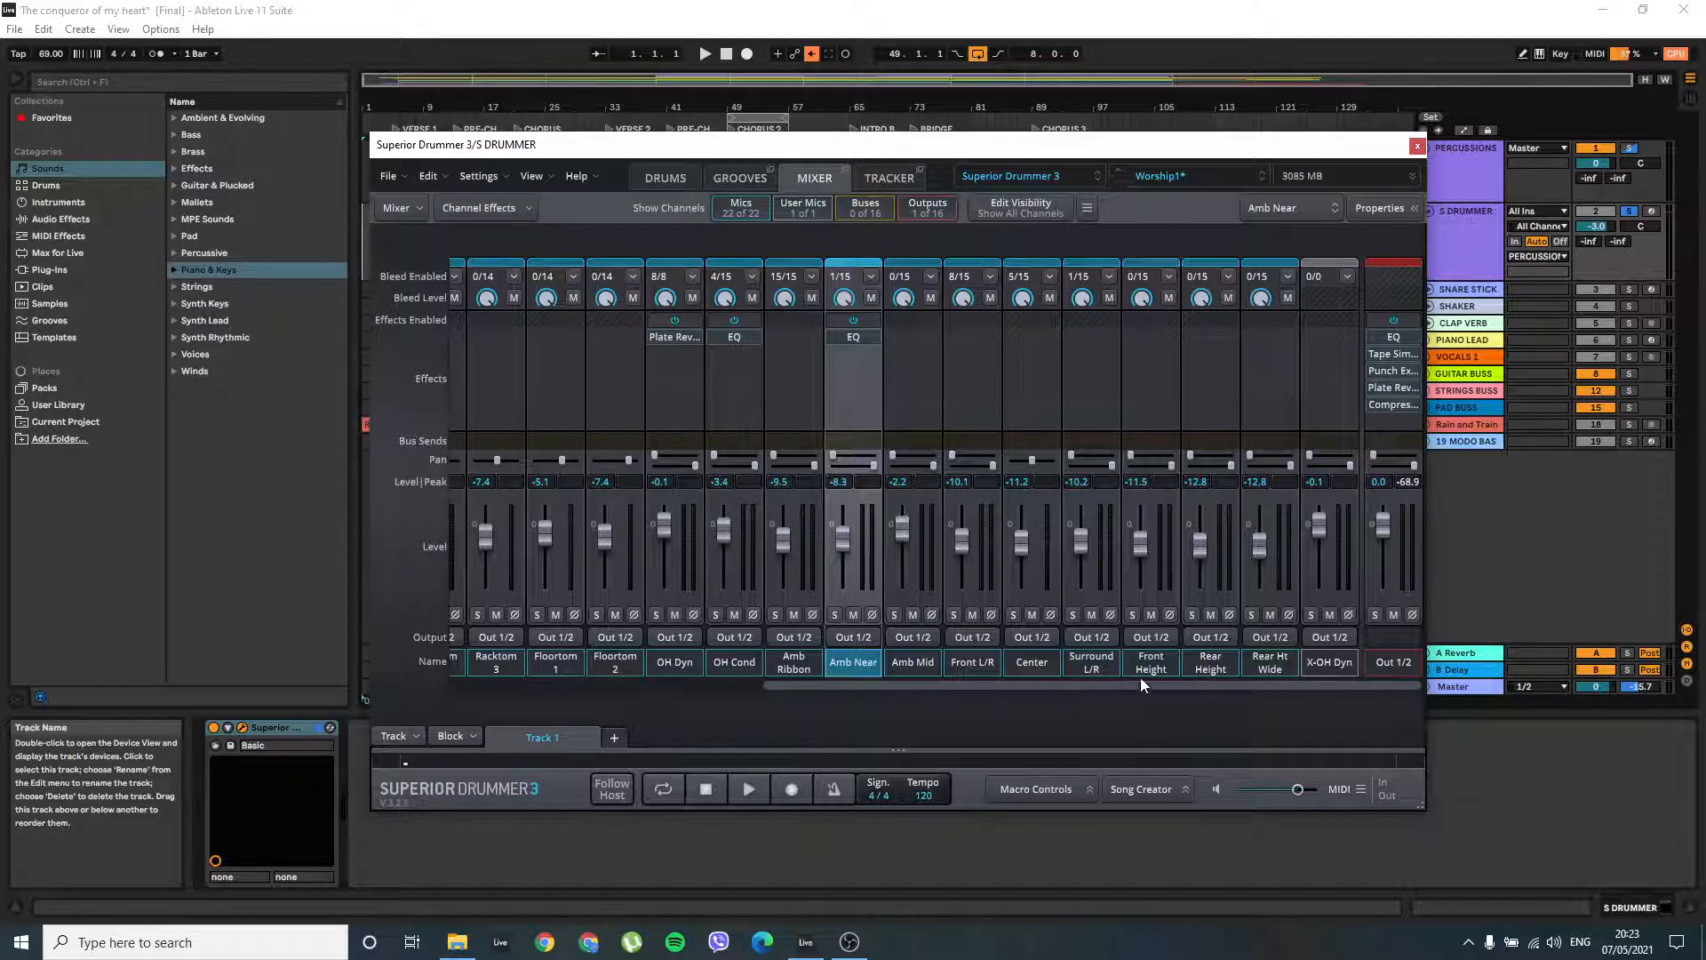
{"action": "left_click_drag", "start_coordinate": [1134, 685], "coordinate": [746, 700]}
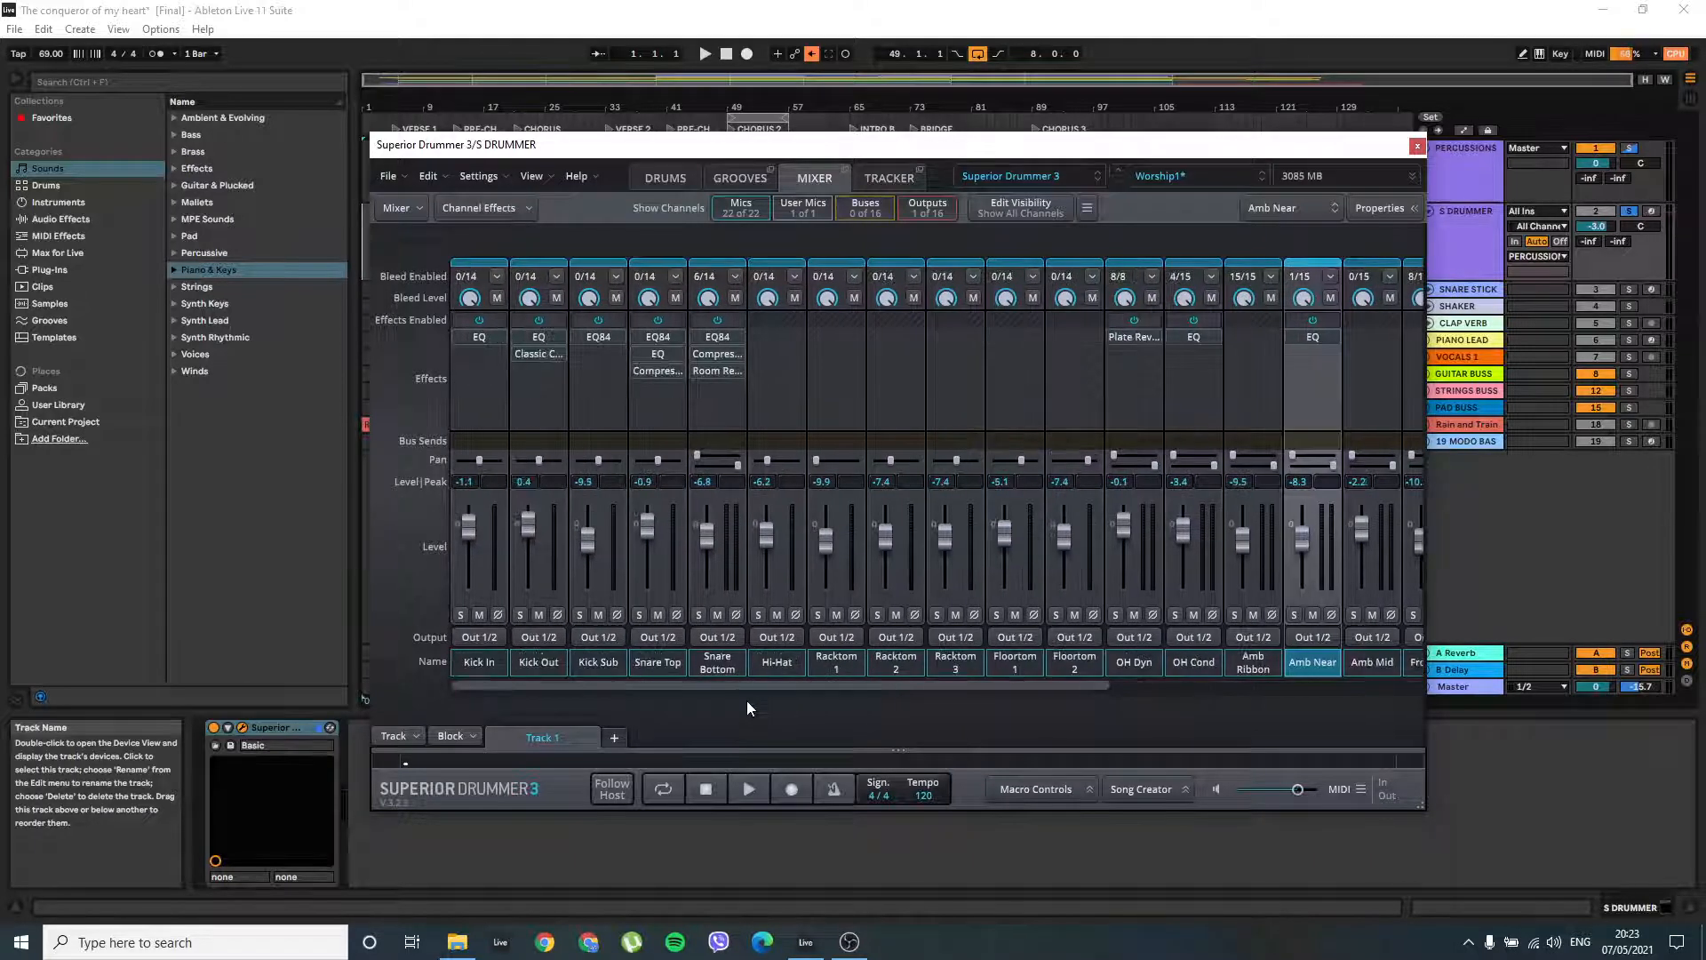